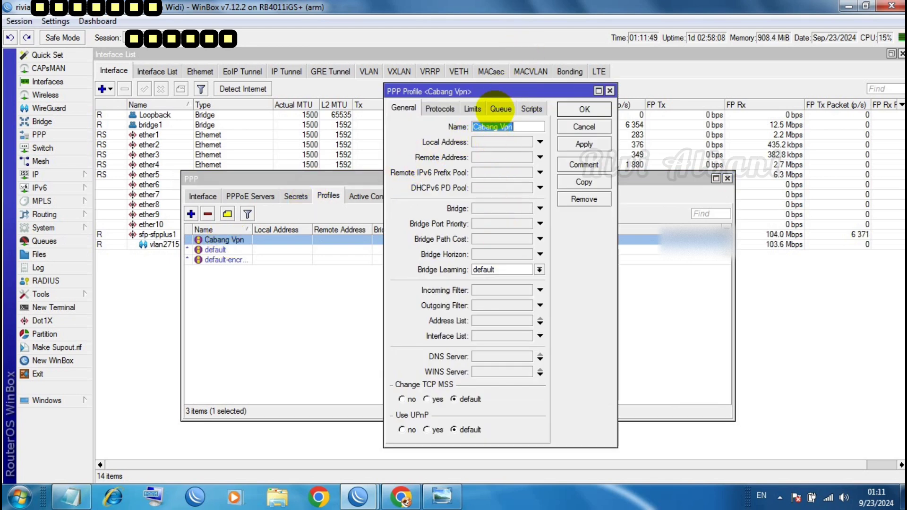
Review the rate limit of the Cabang Vpn PPP profile and the settings of the cabang1 PPP secret
{"action": "left_click", "coordinate": [471, 108]}
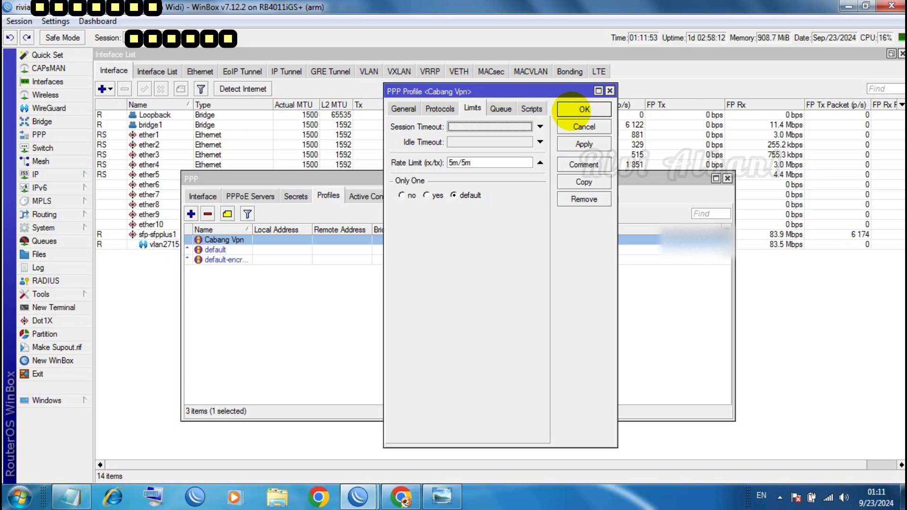
{"action": "left_click", "coordinate": [572, 109]}
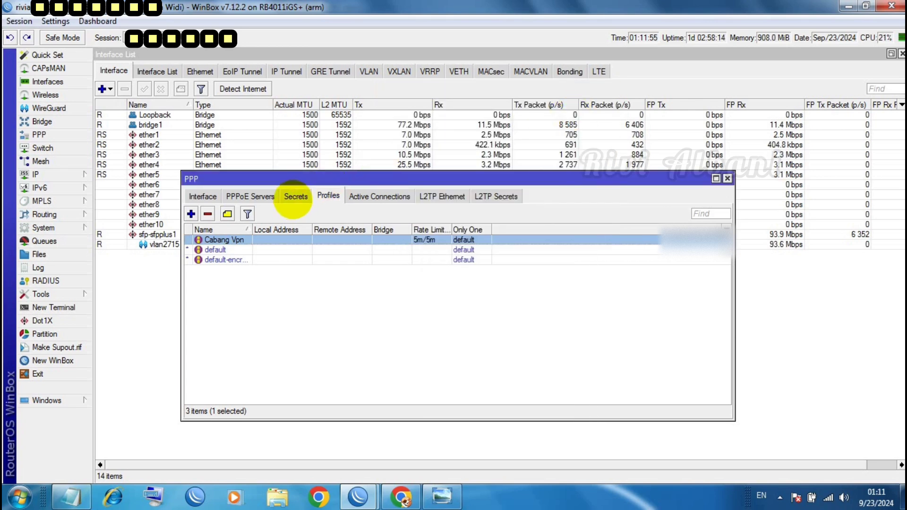
{"action": "left_click", "coordinate": [293, 197]}
{"action": "double_click", "coordinate": [250, 239]}
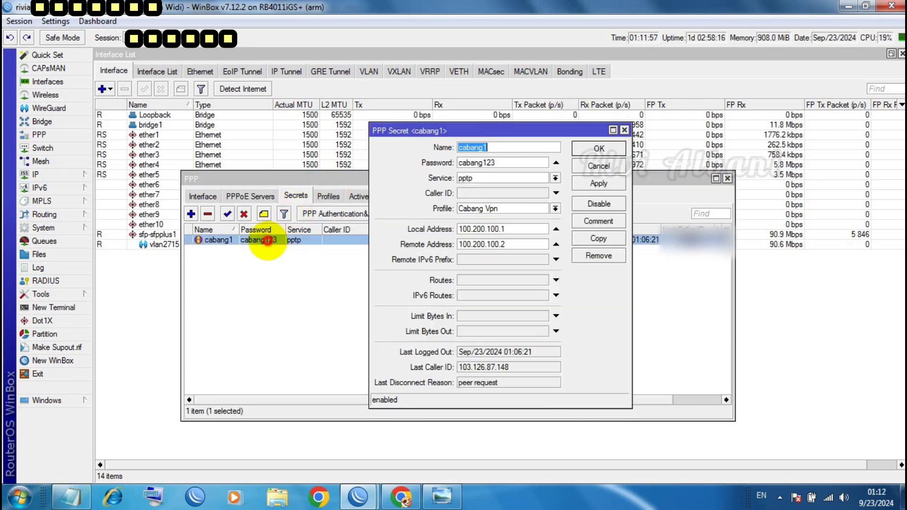
{"action": "left_click", "coordinate": [513, 146]}
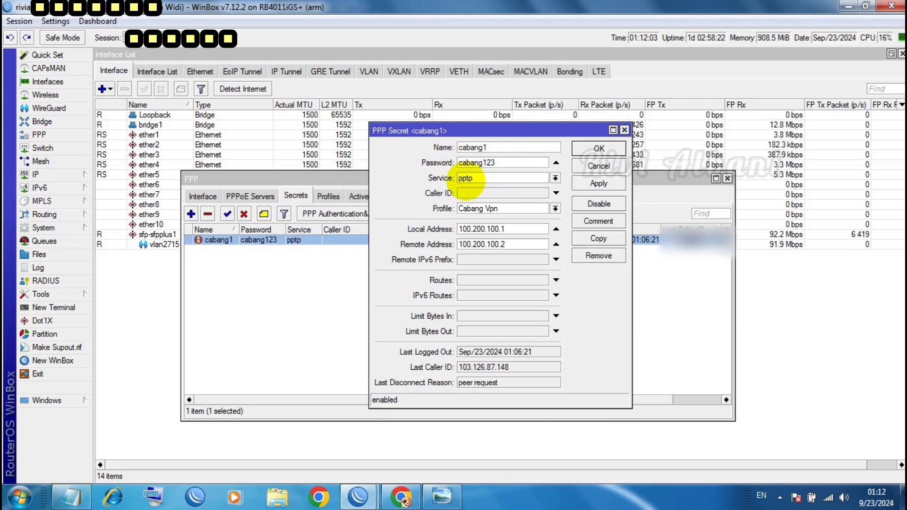
{"action": "left_click", "coordinate": [624, 130]}
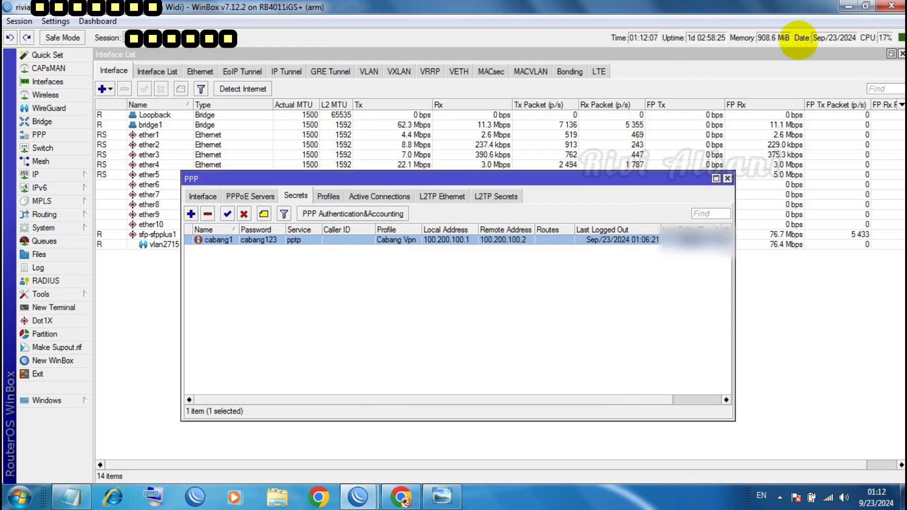
Switch to the branch RB3011 router's WinBox session and check which wireless network the computer uses
{"action": "left_click", "coordinate": [848, 6]}
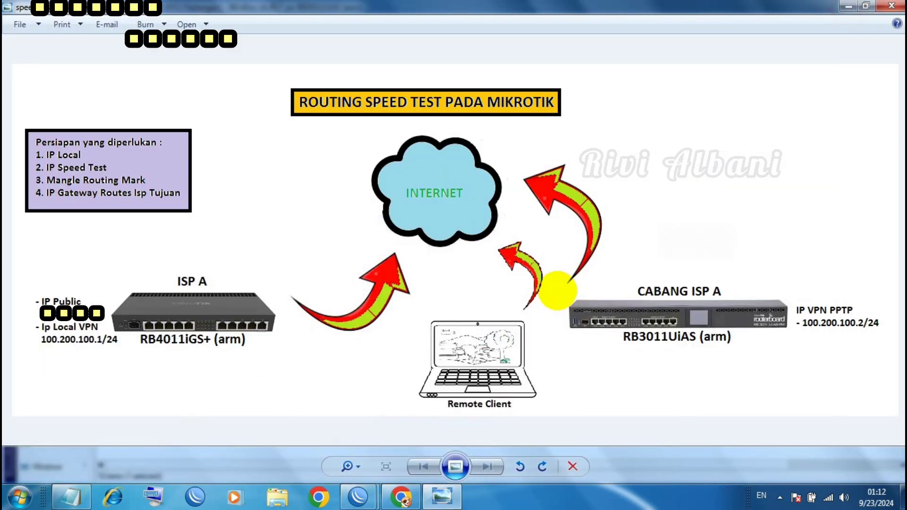
{"action": "mouse_move", "coordinate": [359, 496]}
{"action": "left_click", "coordinate": [288, 421]}
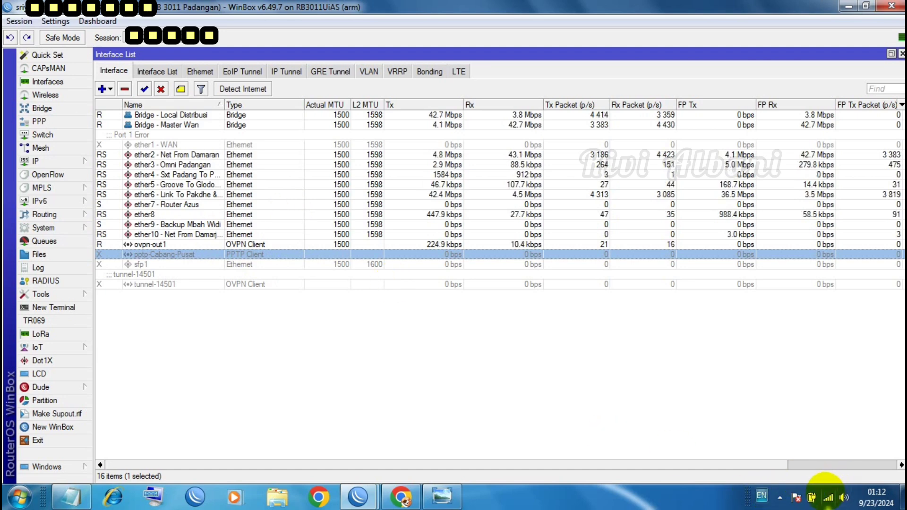
{"action": "left_click", "coordinate": [828, 498]}
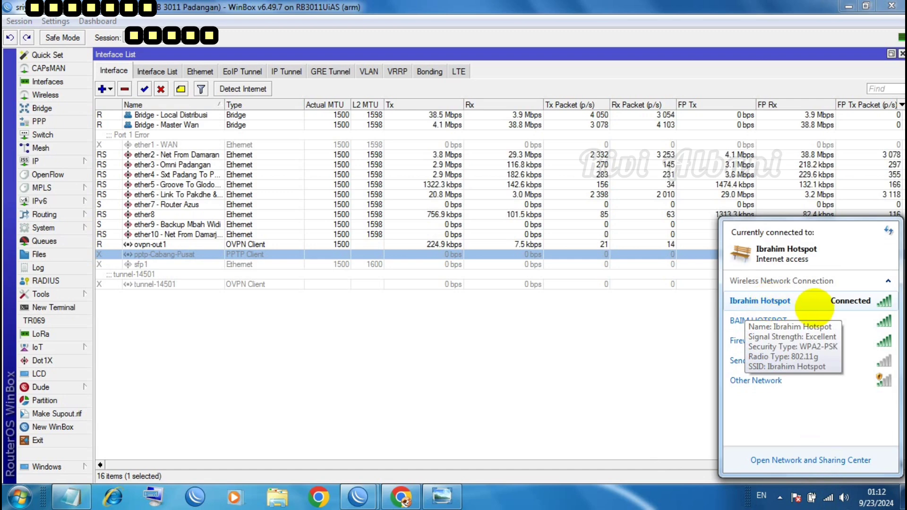
Switch to Chrome, search for speed test and start a test on speedtest.net
{"action": "left_click", "coordinate": [399, 494]}
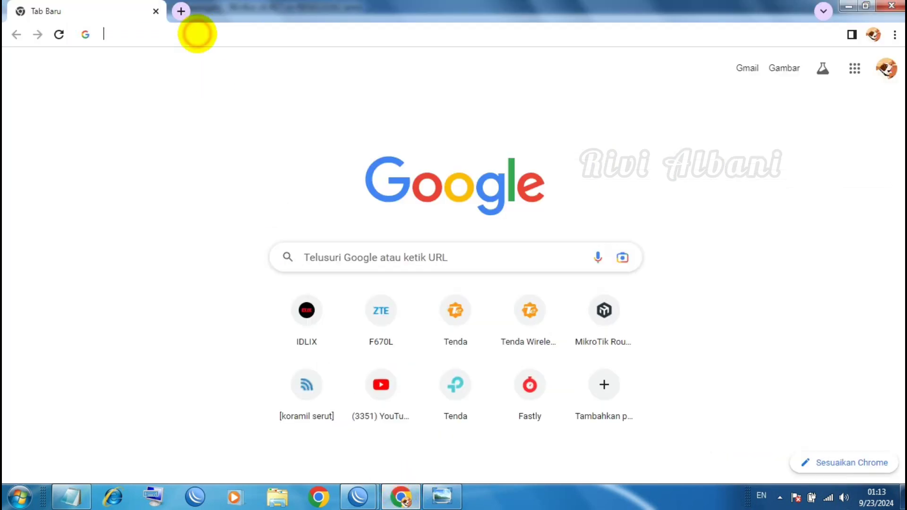
{"action": "left_click", "coordinate": [198, 34]}
{"action": "type", "text": "speed"}
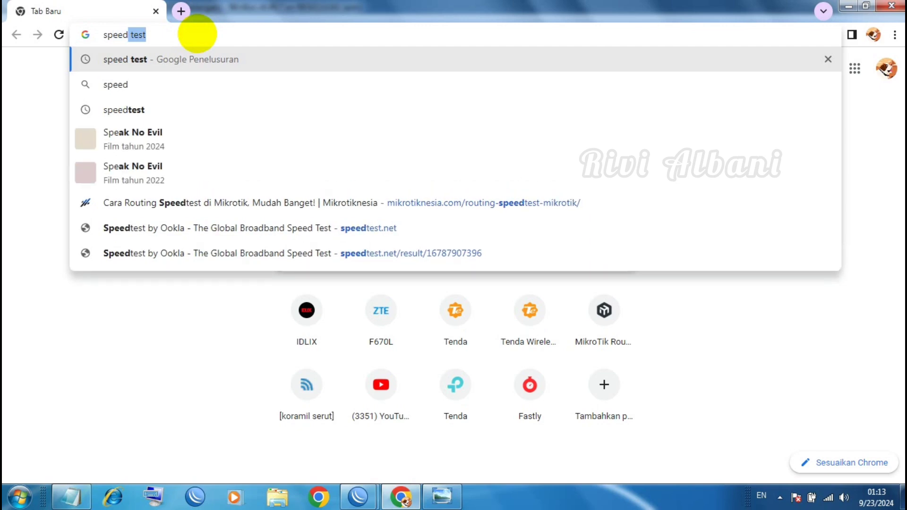
{"action": "key", "text": "Return"}
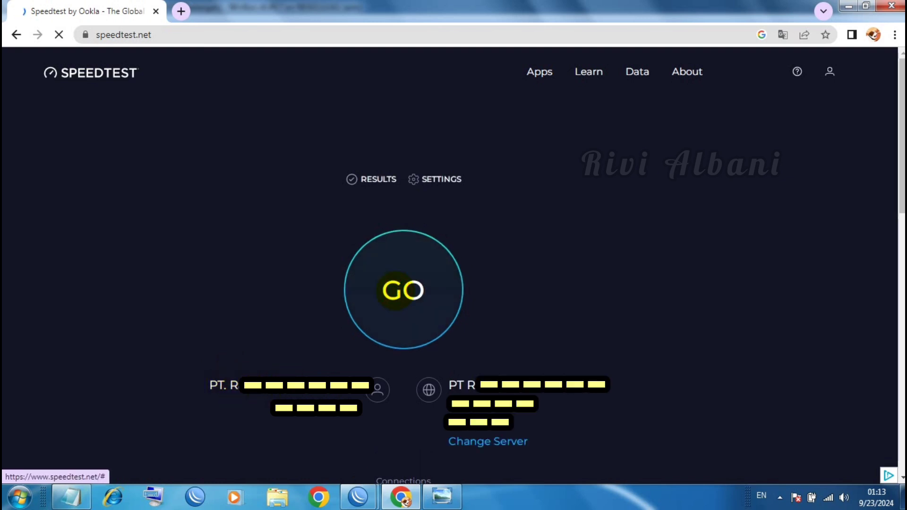
{"action": "left_click", "coordinate": [396, 289]}
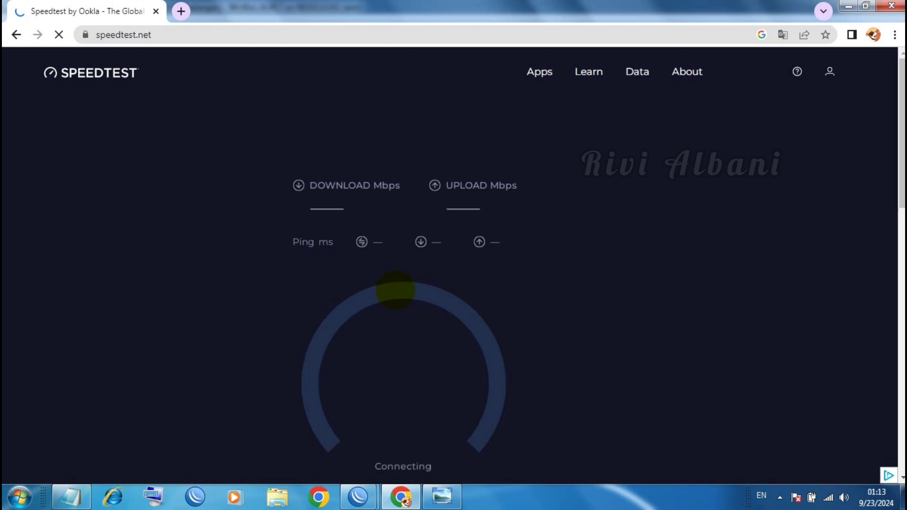
Switch to the RB3011 WinBox session, find the 20.20 queue in the queue tree and compare its rate with the running speed test
{"action": "mouse_move", "coordinate": [358, 496]}
{"action": "left_click", "coordinate": [315, 449]}
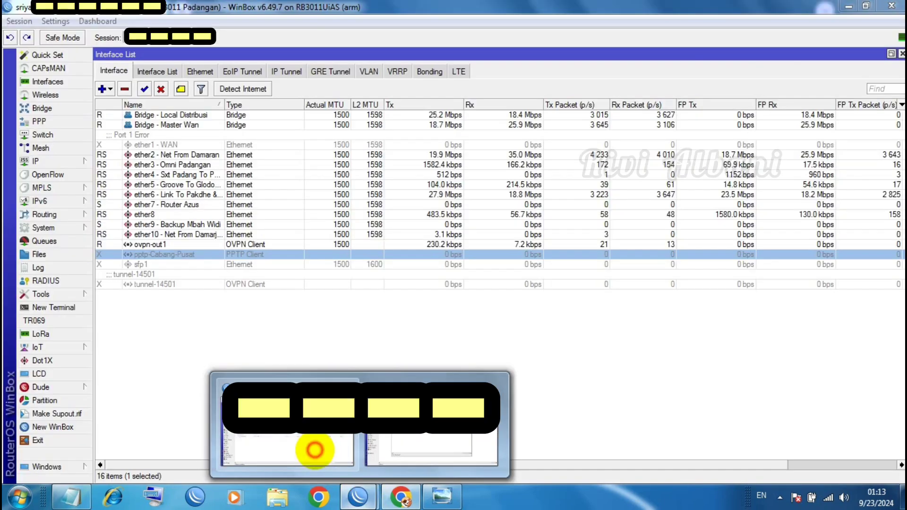
{"action": "left_click", "coordinate": [43, 242]}
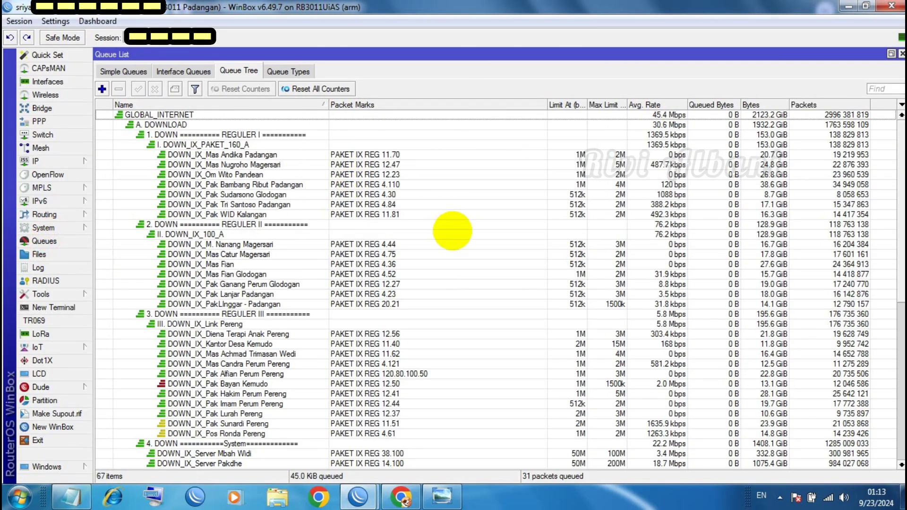
{"action": "type", "text": "20.20"}
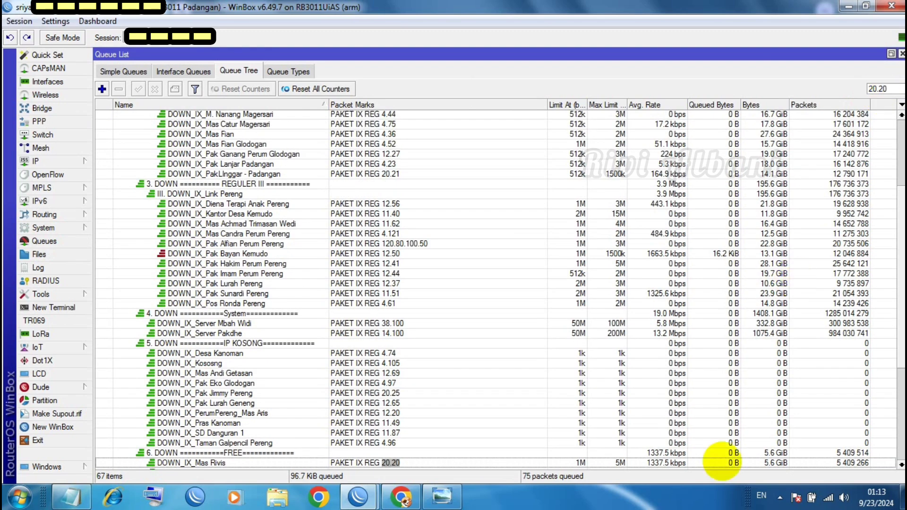
{"action": "left_click", "coordinate": [581, 463]}
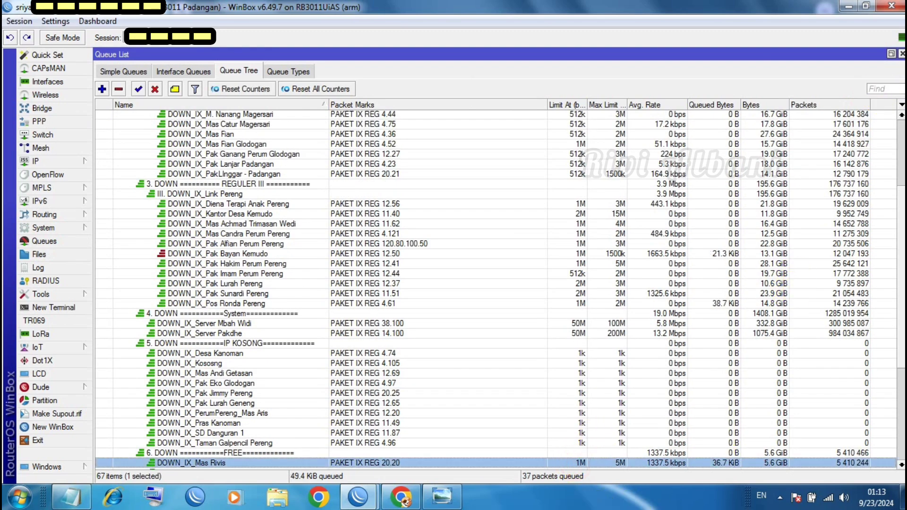
{"action": "scroll", "coordinate": [643, 403], "scroll_direction": "down", "scroll_amount": 4}
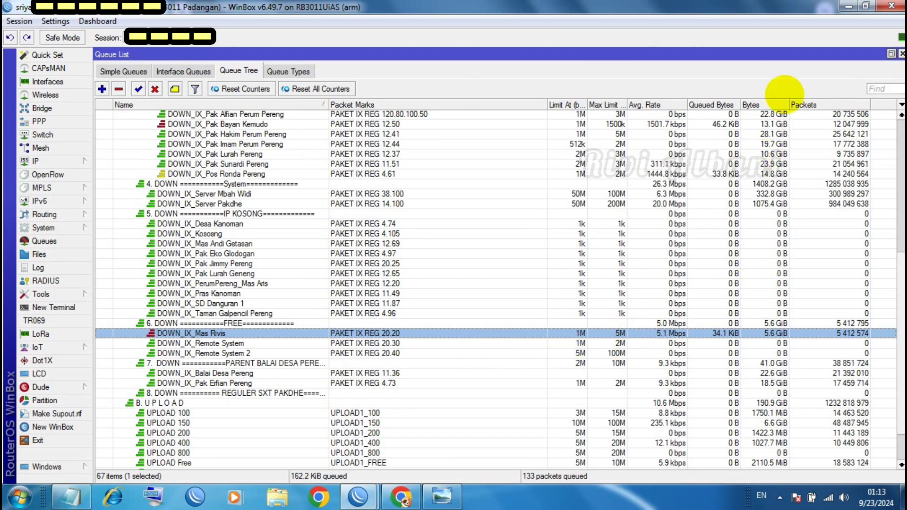
{"action": "left_click", "coordinate": [848, 6]}
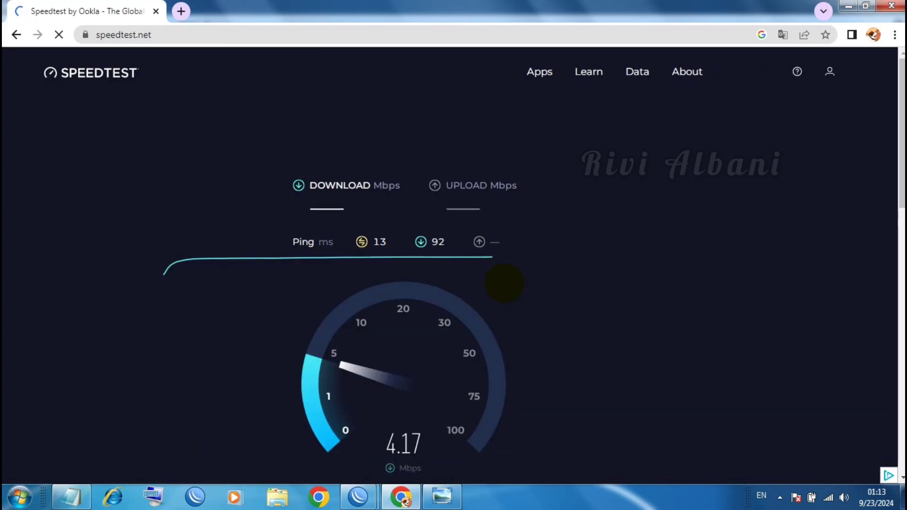
{"action": "scroll", "coordinate": [900, 201], "scroll_direction": "down", "scroll_amount": 1}
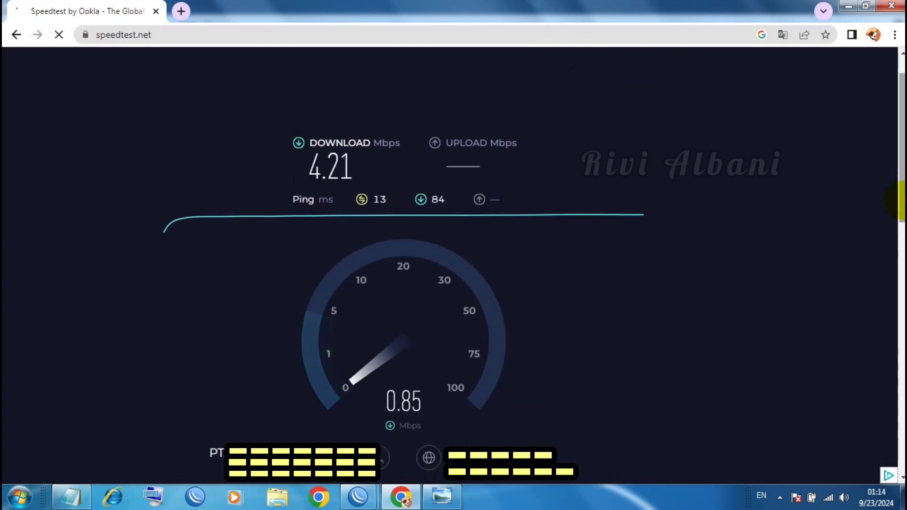
Open Command Prompt and run ipconfig to check the wireless adapter's IPv4 address and default gateway
{"action": "key", "text": "super+r"}
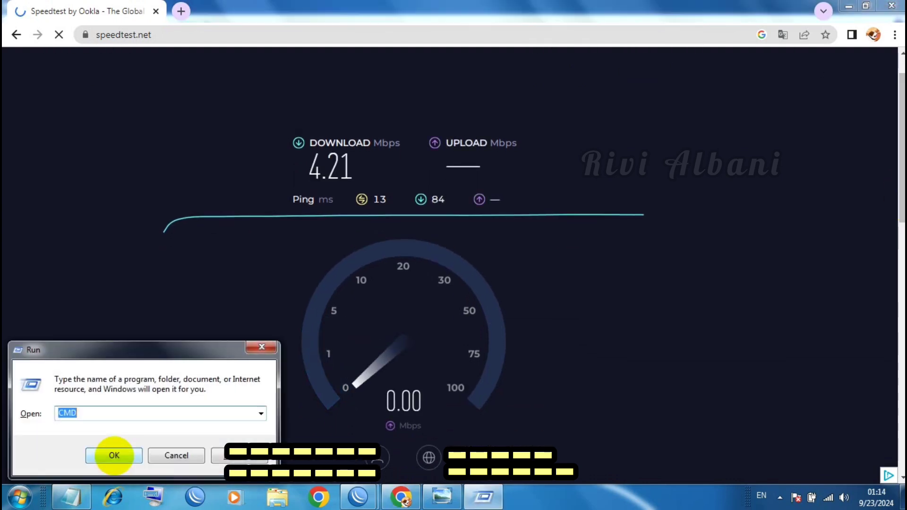
{"action": "left_click", "coordinate": [114, 455]}
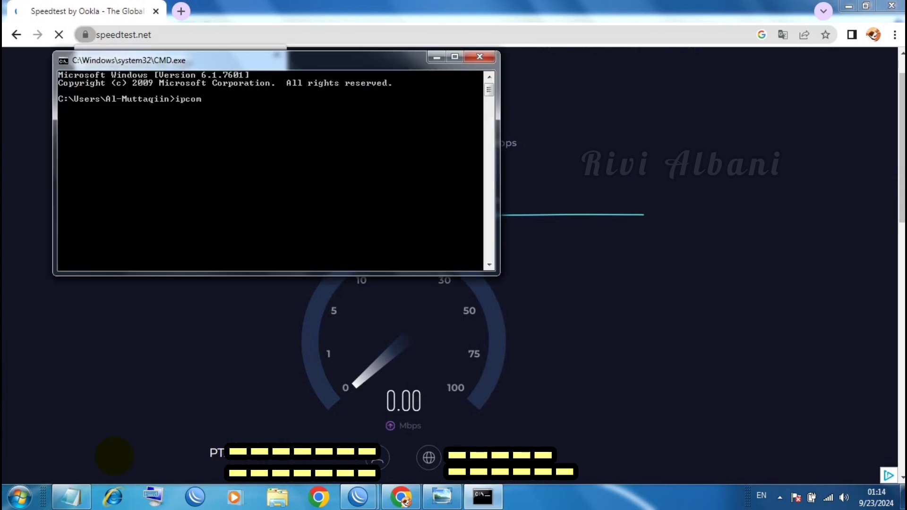
{"action": "type", "text": "ipcomfig"}
{"action": "key", "text": "Return"}
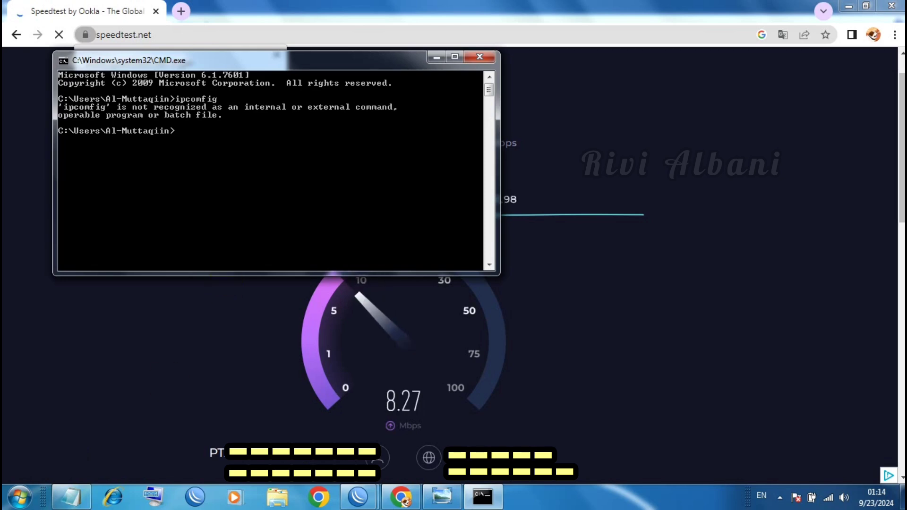
{"action": "type", "text": "ipc"}
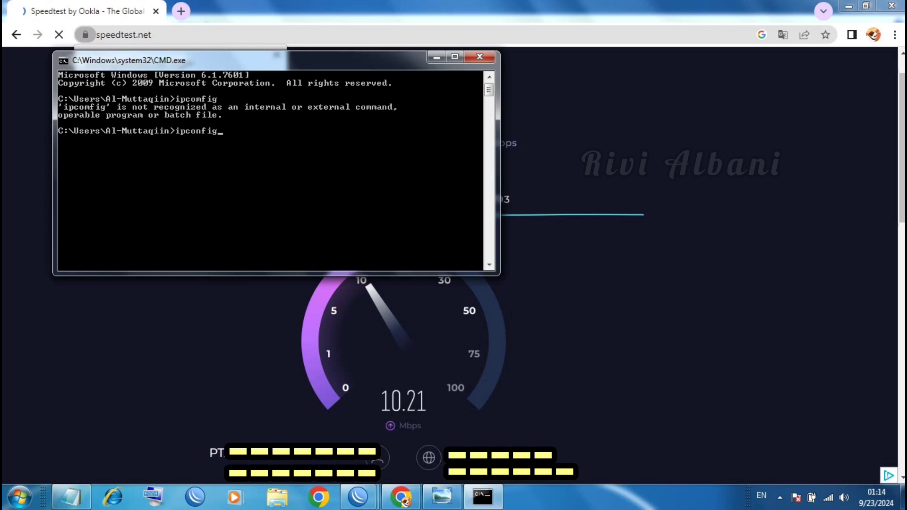
{"action": "type", "text": "onfig"}
{"action": "key", "text": "Return"}
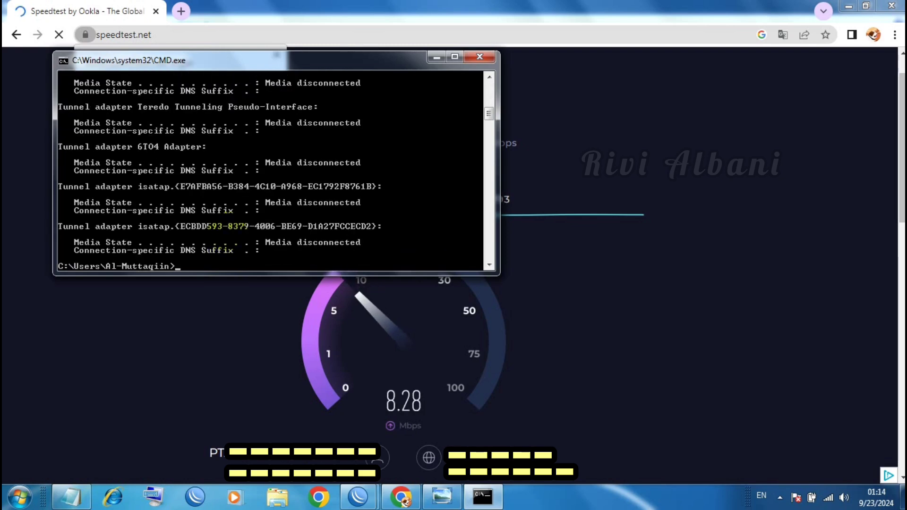
{"action": "mouse_move", "coordinate": [490, 112]}
{"action": "left_mouse_down"}
{"action": "mouse_move", "coordinate": [489, 96]}
{"action": "mouse_move", "coordinate": [489, 125]}
{"action": "mouse_move", "coordinate": [489, 98]}
{"action": "left_mouse_up"}
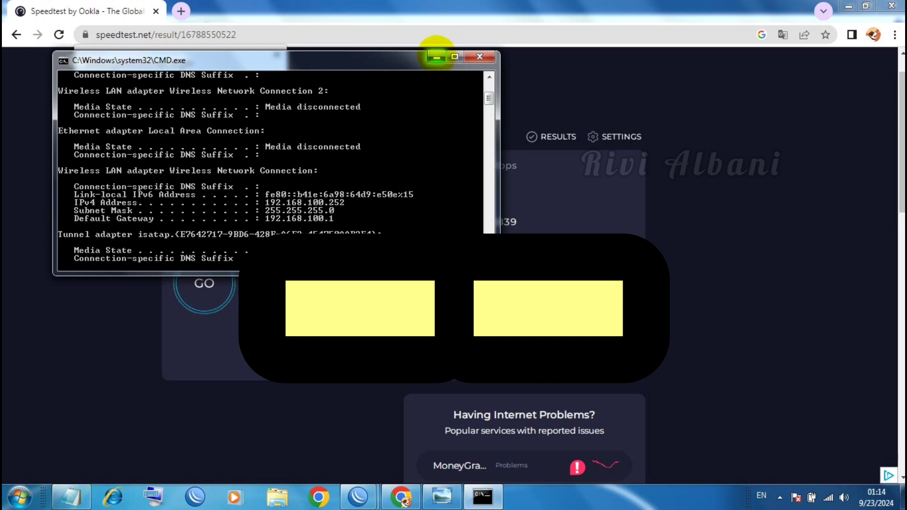
{"action": "left_click", "coordinate": [436, 56]}
Start another WinBox instance and connect to the Rb941 My Home router using its saved entry
{"action": "right_click", "coordinate": [358, 496]}
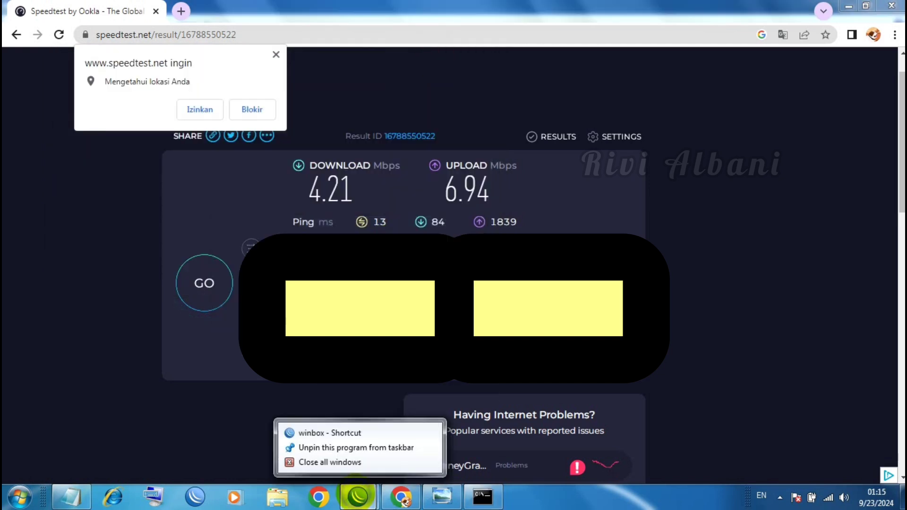
{"action": "left_click", "coordinate": [343, 433]}
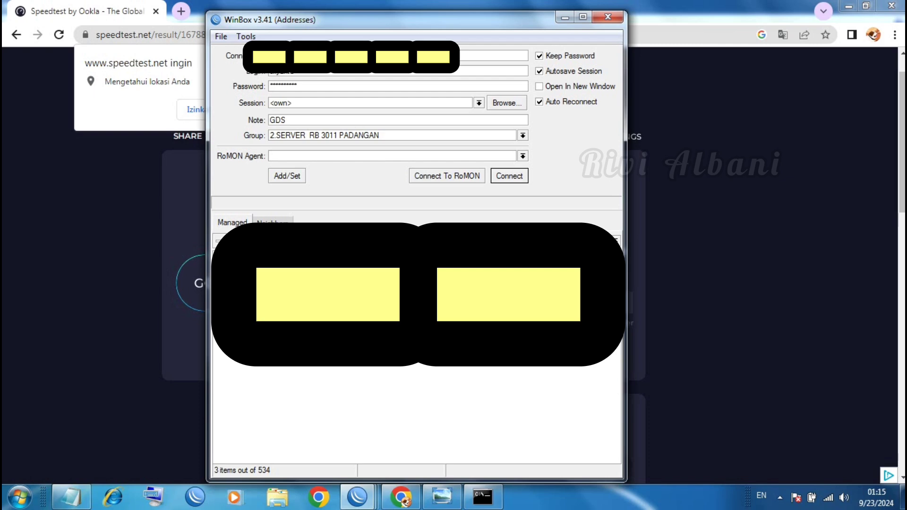
{"action": "left_click", "coordinate": [529, 236]}
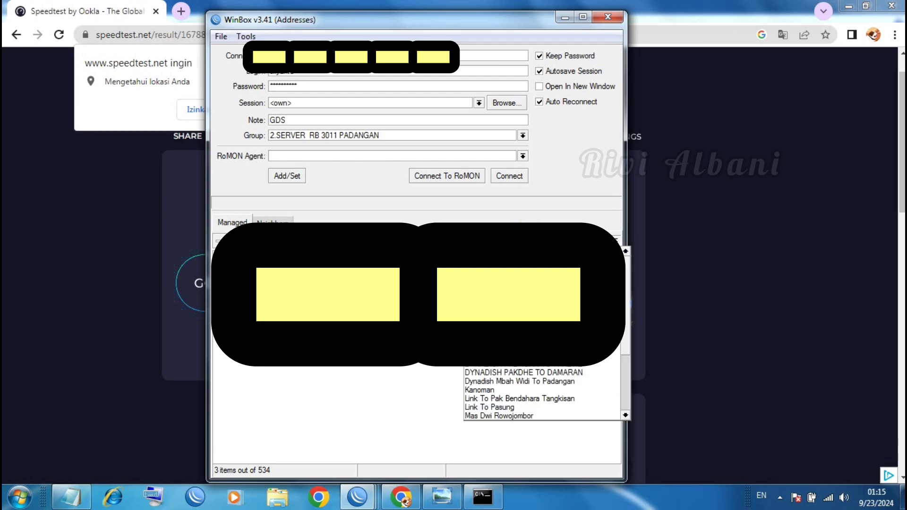
{"action": "key", "text": "Return"}
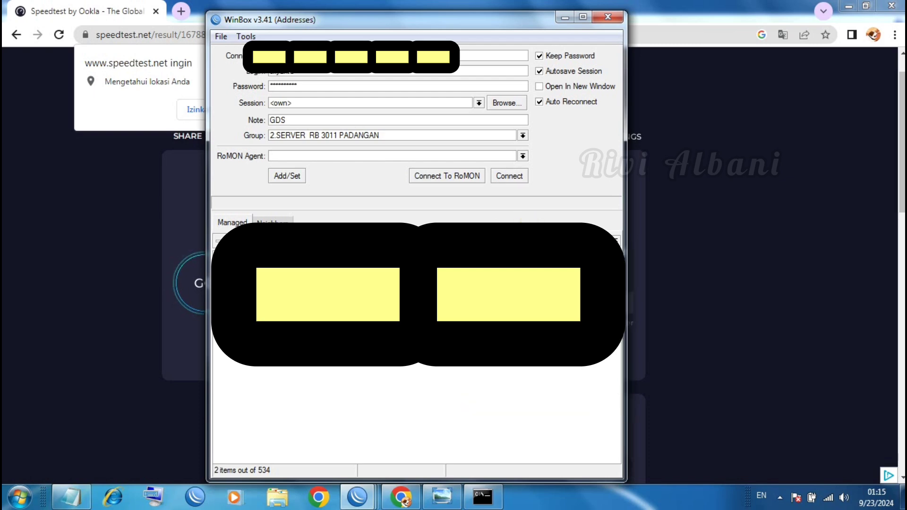
{"action": "key", "text": "Return"}
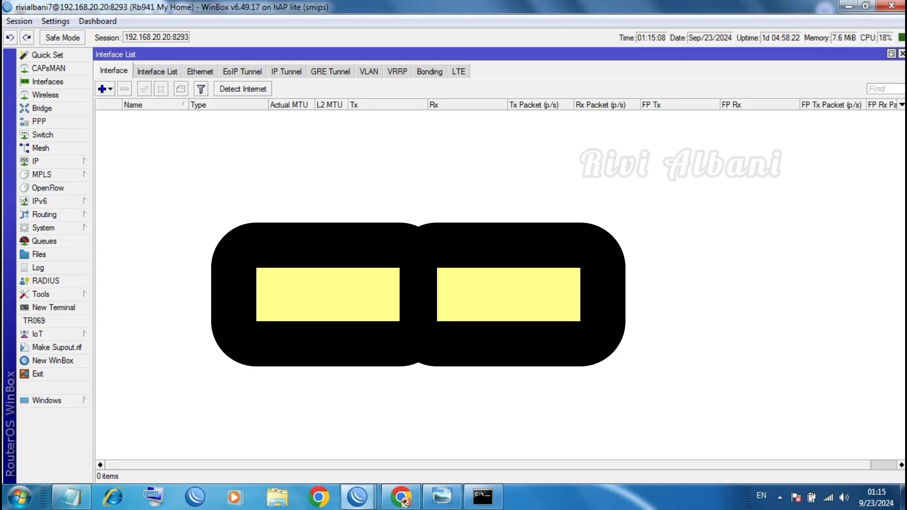
Open the home router's IP address list and compare the bridge1 address with the computer's ipconfig output
{"action": "left_click", "coordinate": [40, 161]}
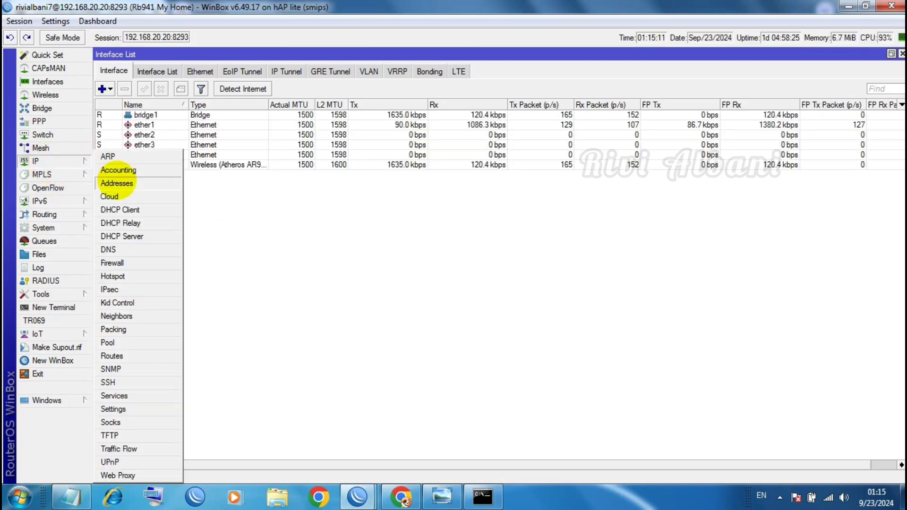
{"action": "left_click", "coordinate": [118, 181]}
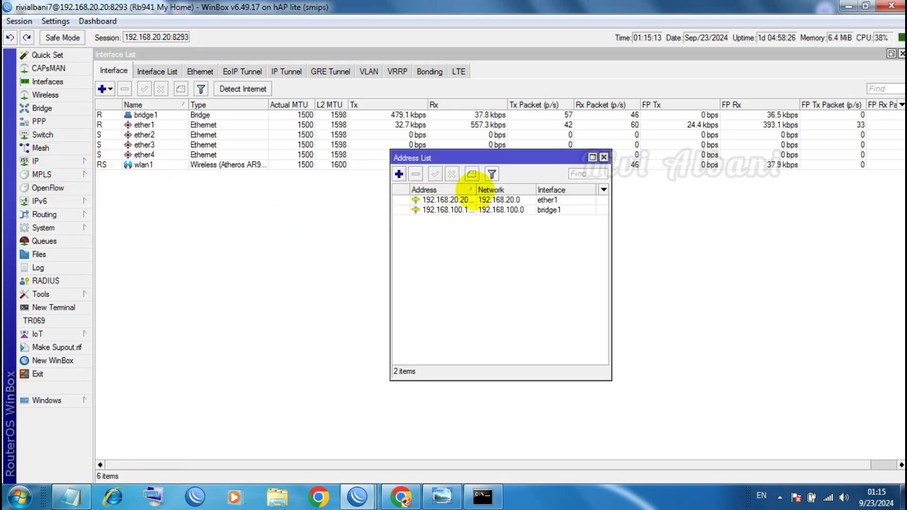
{"action": "left_click_drag", "start_coordinate": [474, 189], "coordinate": [506, 189]}
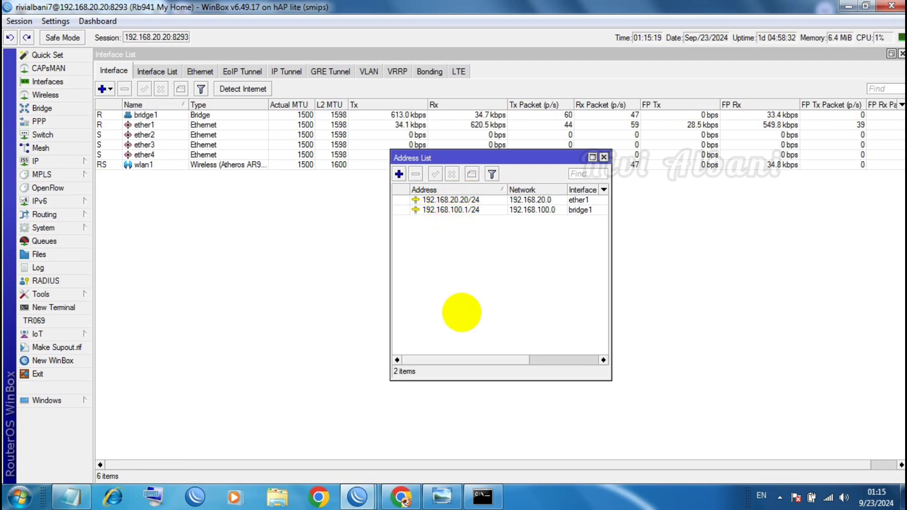
{"action": "left_click", "coordinate": [483, 496]}
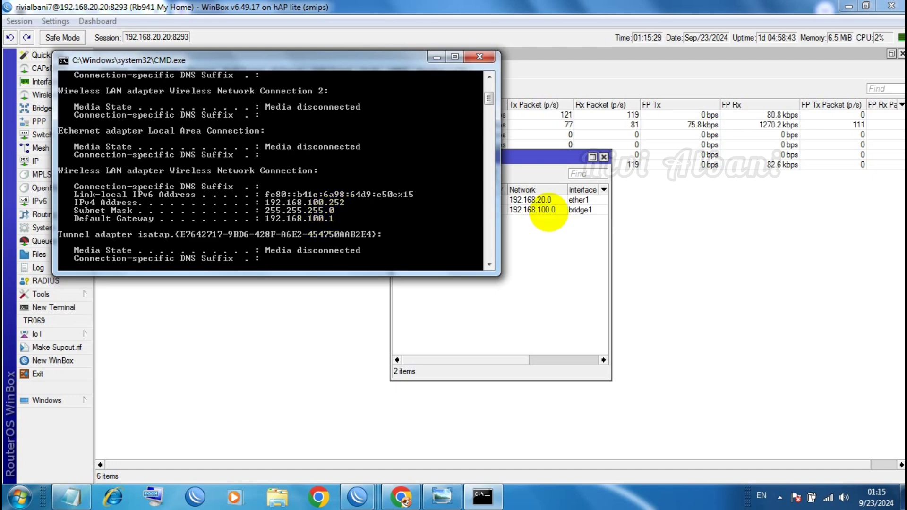
{"action": "left_click", "coordinate": [544, 211]}
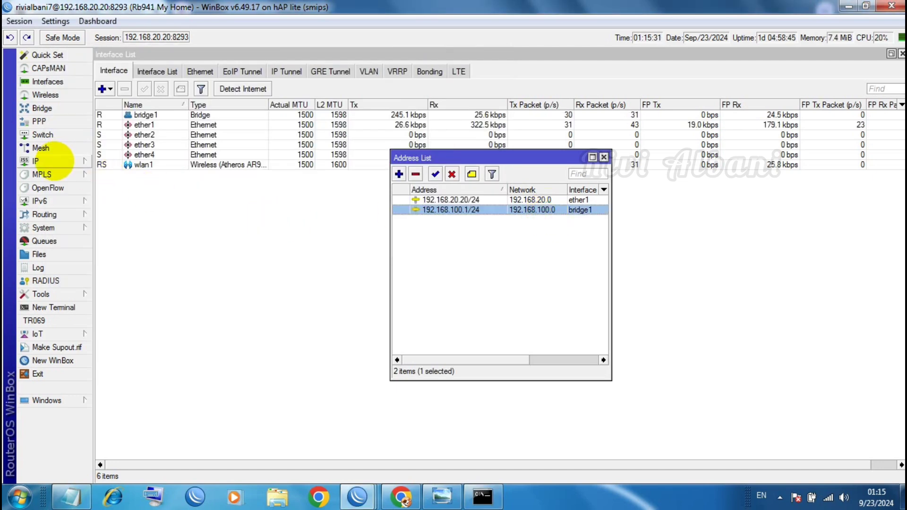
Open the home router's wireless registration table and compare its connected clients with the computer's ipconfig output
{"action": "left_click", "coordinate": [50, 162]}
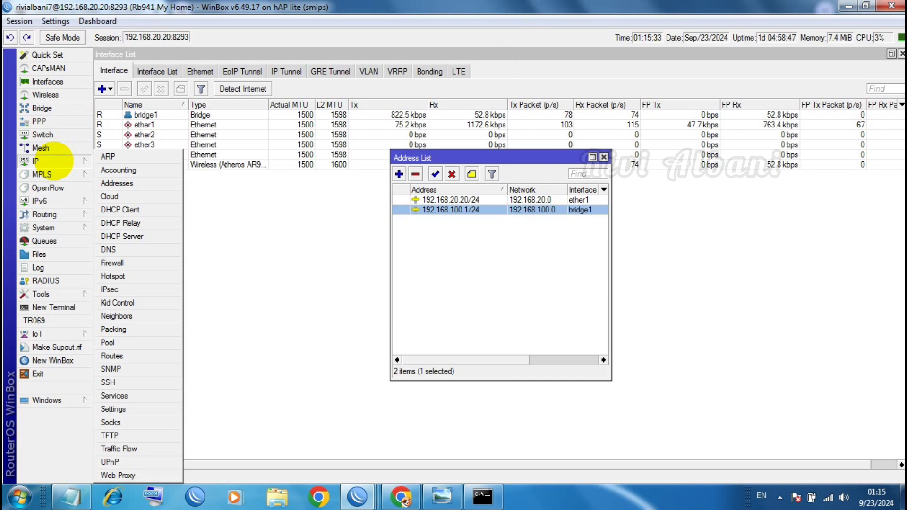
{"action": "left_click", "coordinate": [45, 95]}
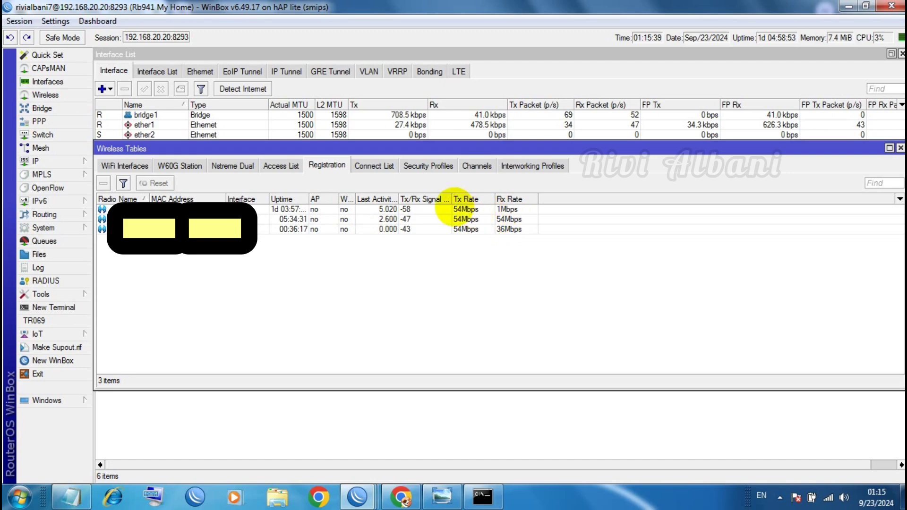
{"action": "left_click", "coordinate": [483, 497]}
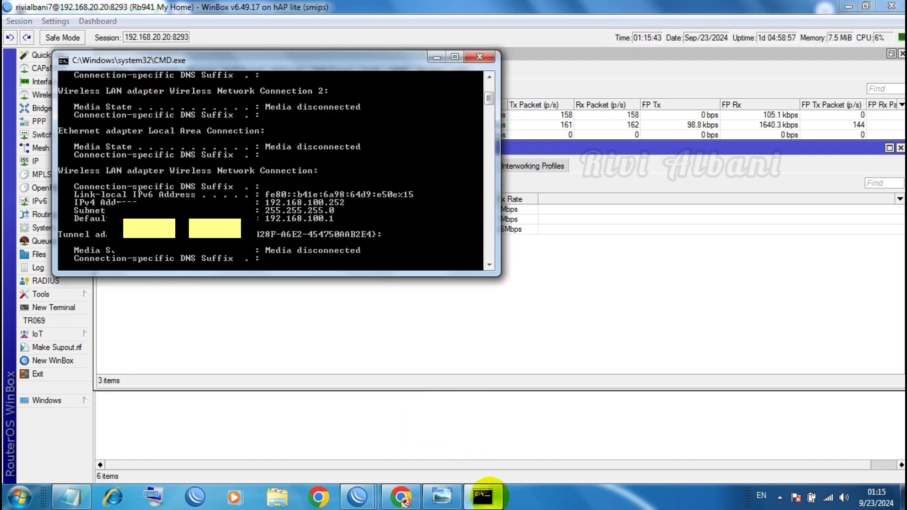
{"action": "left_click", "coordinate": [483, 496]}
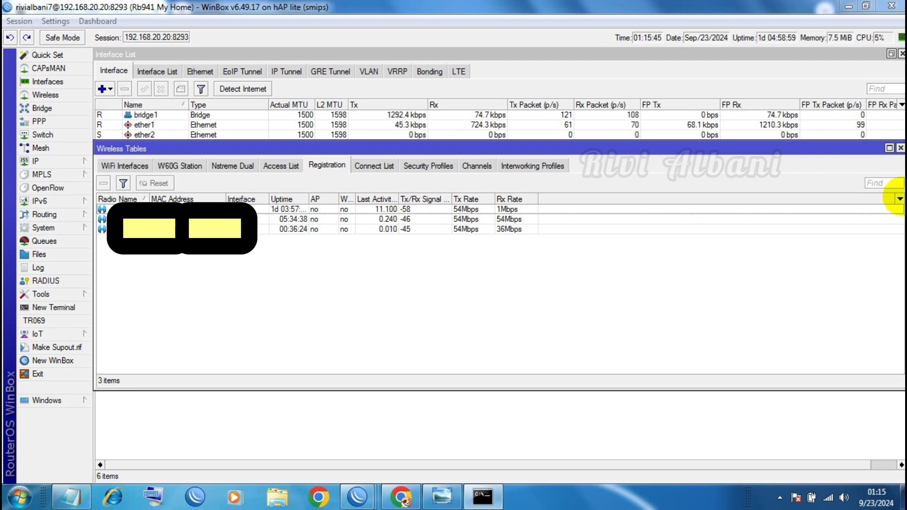
Add the Last IP column to the wireless registration table and select the client with IP 192.168.100.252
{"action": "left_click", "coordinate": [899, 199]}
{"action": "left_click", "coordinate": [810, 263]}
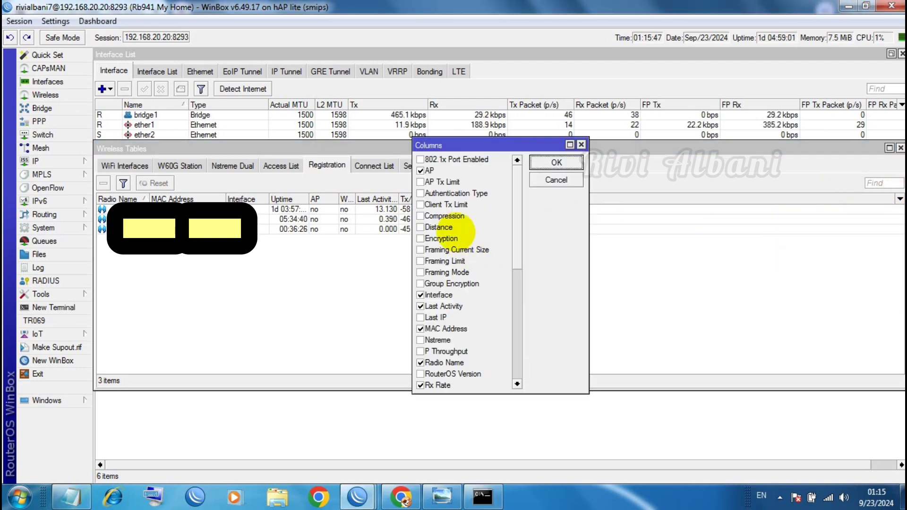
{"action": "left_click", "coordinate": [422, 317]}
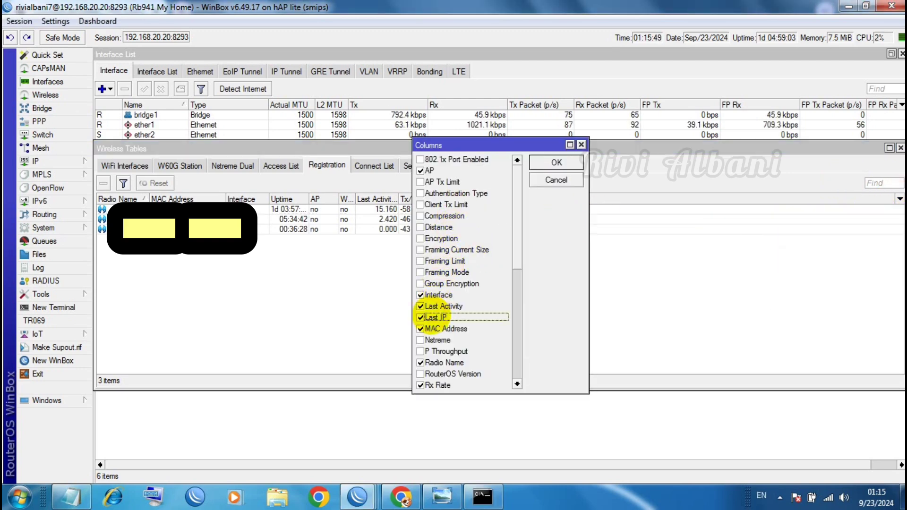
{"action": "left_click", "coordinate": [558, 163]}
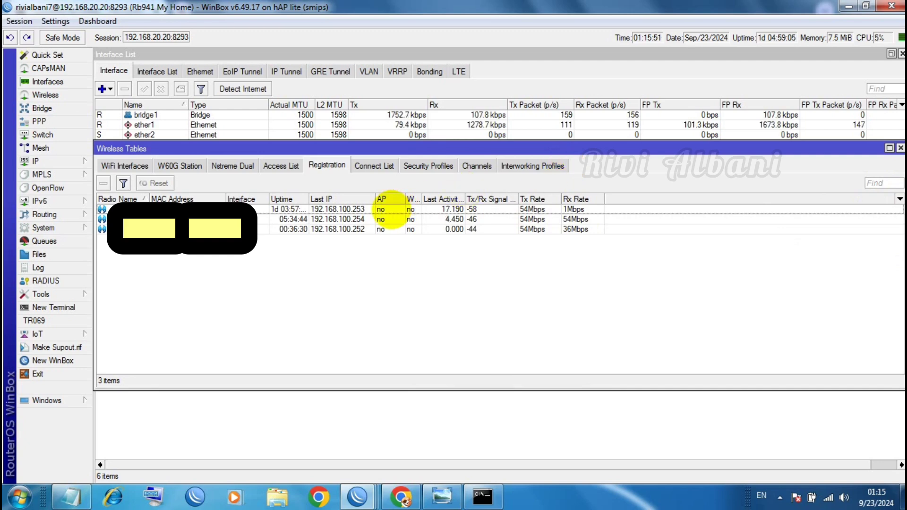
{"action": "left_click", "coordinate": [370, 230]}
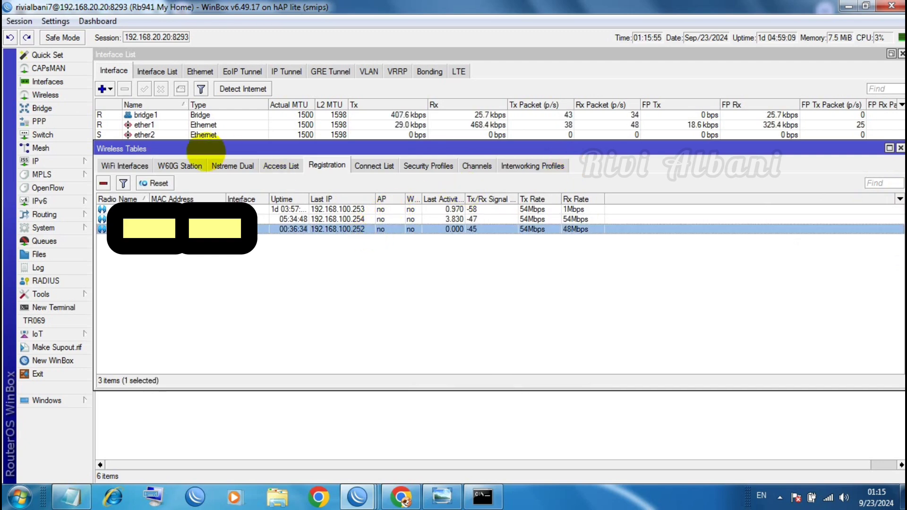
Examine the home router's DHCP leases with widened address and host name columns, and compare the 192.168.100.252 lease with the ipconfig output
{"action": "left_click", "coordinate": [36, 161]}
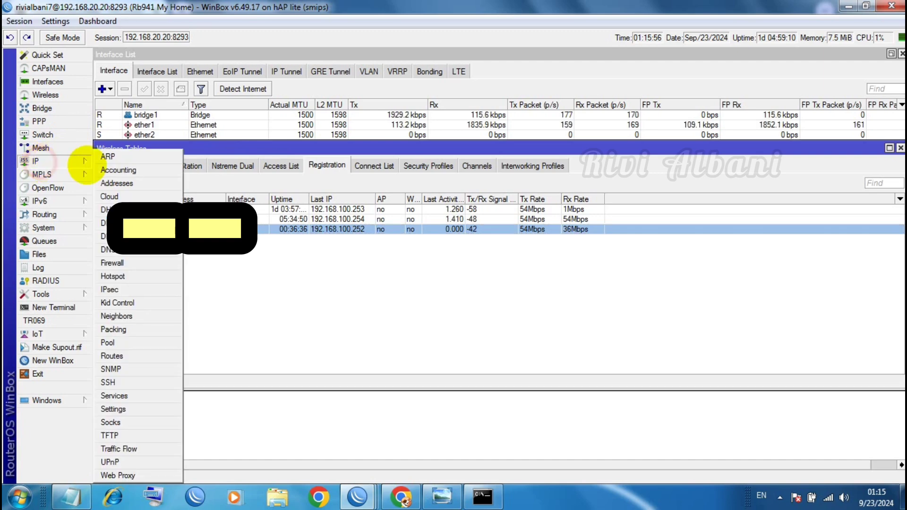
{"action": "left_click", "coordinate": [113, 236]}
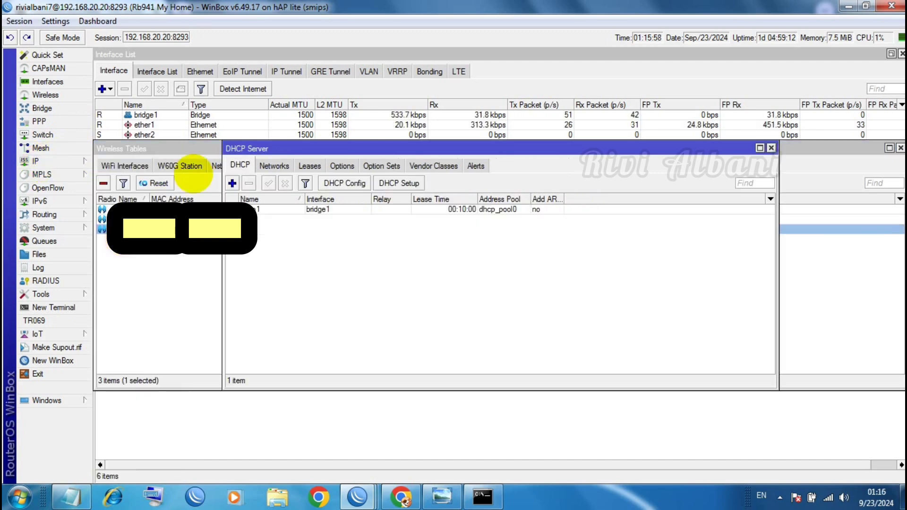
{"action": "left_click", "coordinate": [309, 165]}
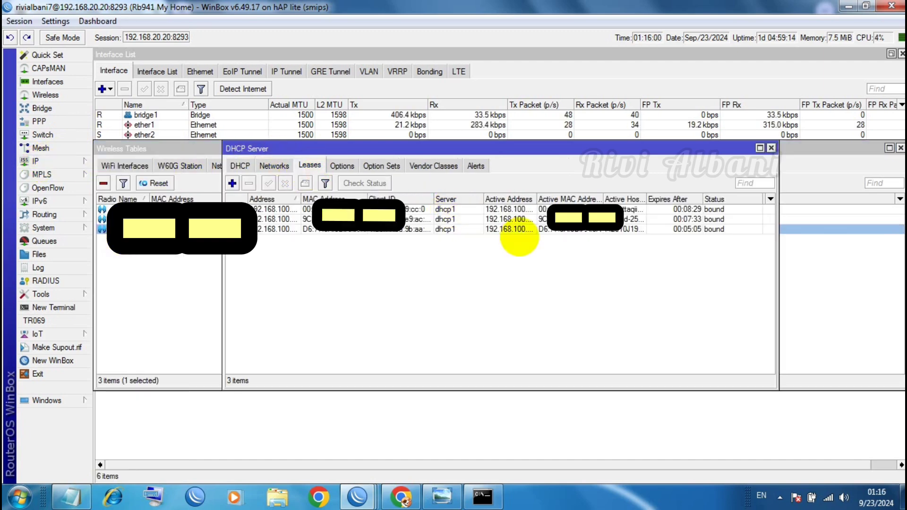
{"action": "left_click_drag", "start_coordinate": [646, 199], "coordinate": [698, 199]}
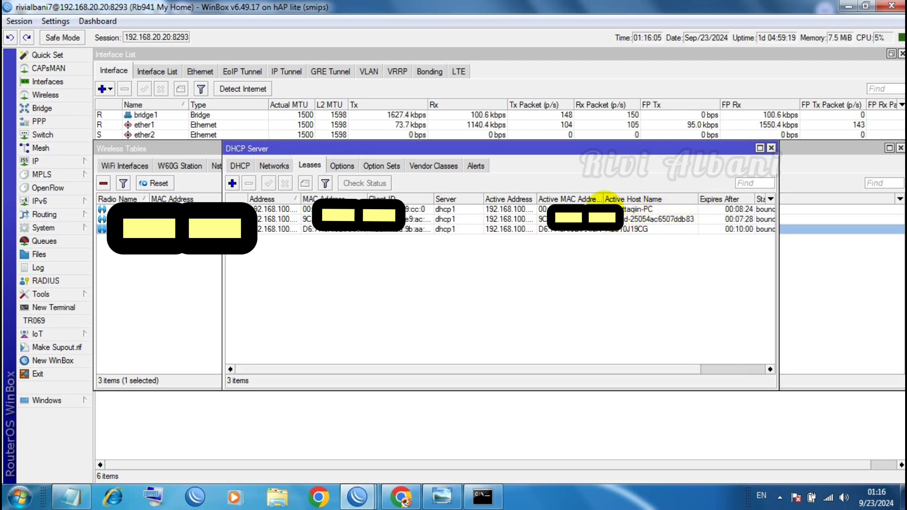
{"action": "left_click_drag", "start_coordinate": [538, 199], "coordinate": [562, 199]}
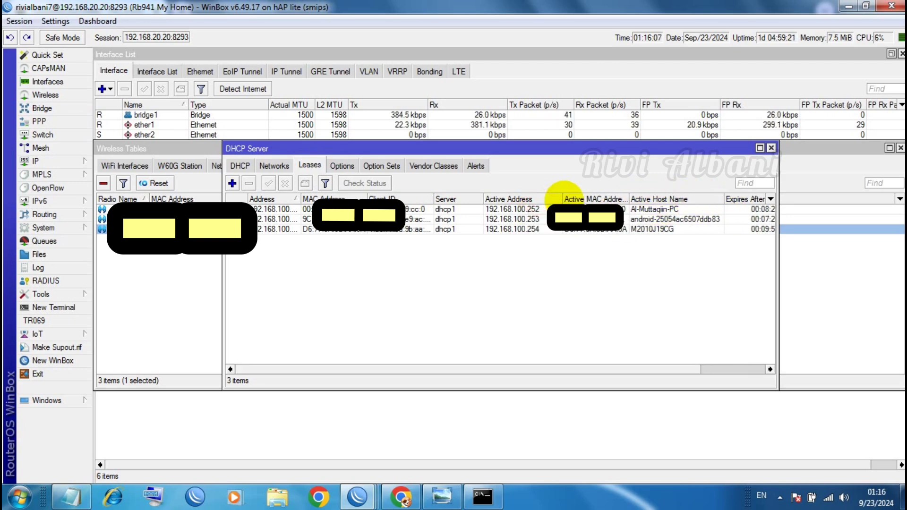
{"action": "left_click", "coordinate": [539, 209]}
{"action": "left_click", "coordinate": [482, 496]}
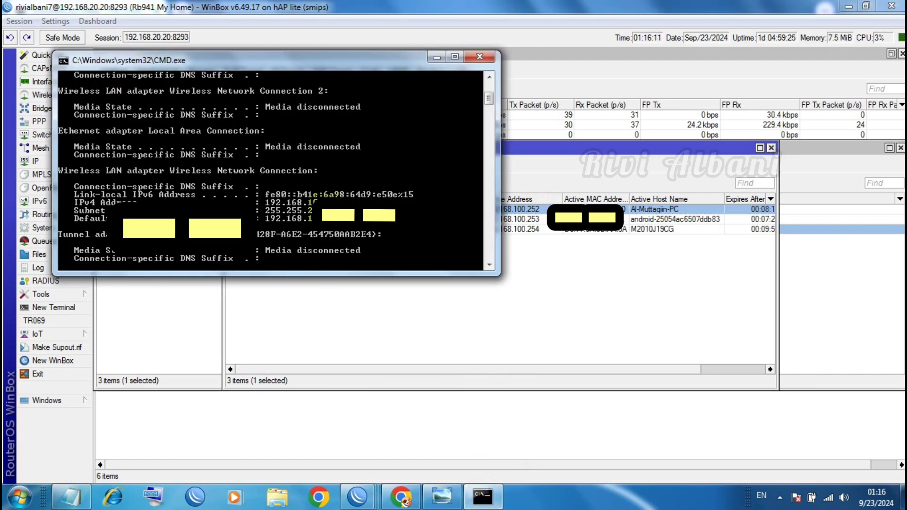
{"action": "left_click", "coordinate": [436, 58]}
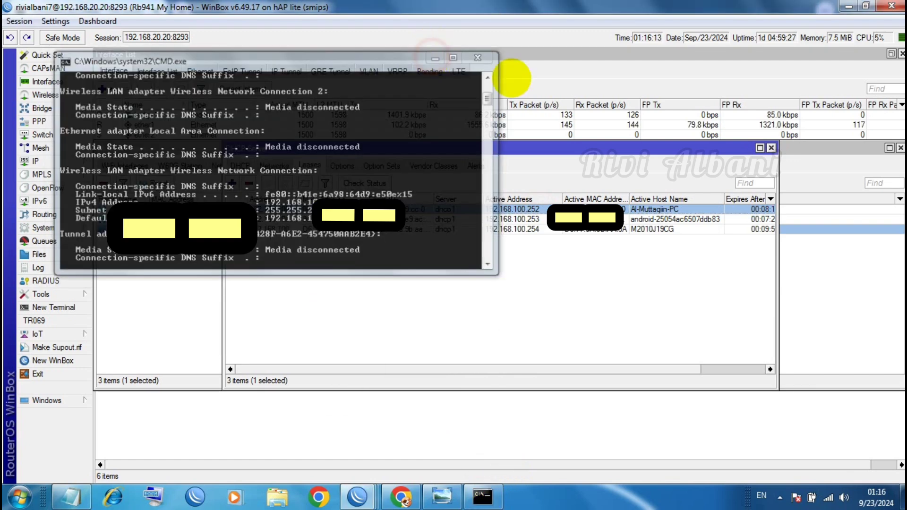
Minimize the home router session and replace the browser's Speedtest result tab with a new blank tab
{"action": "left_click", "coordinate": [851, 6]}
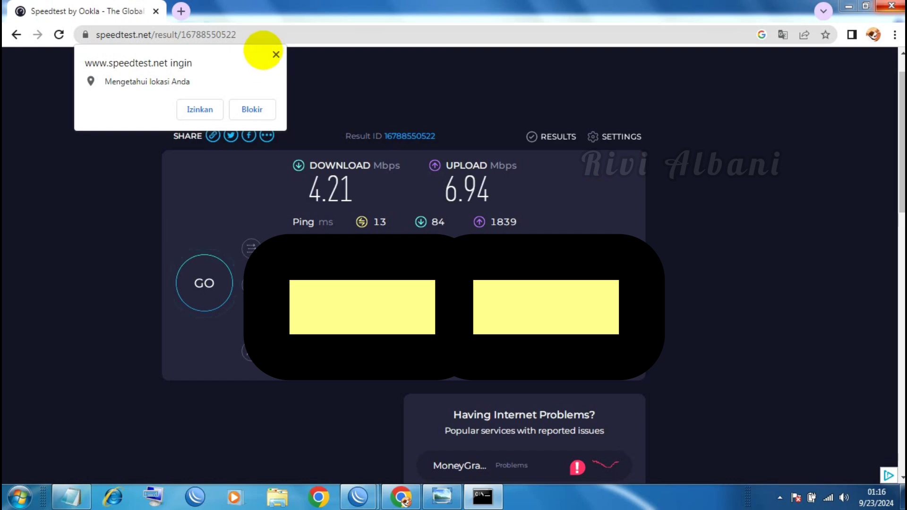
{"action": "left_click", "coordinate": [180, 10]}
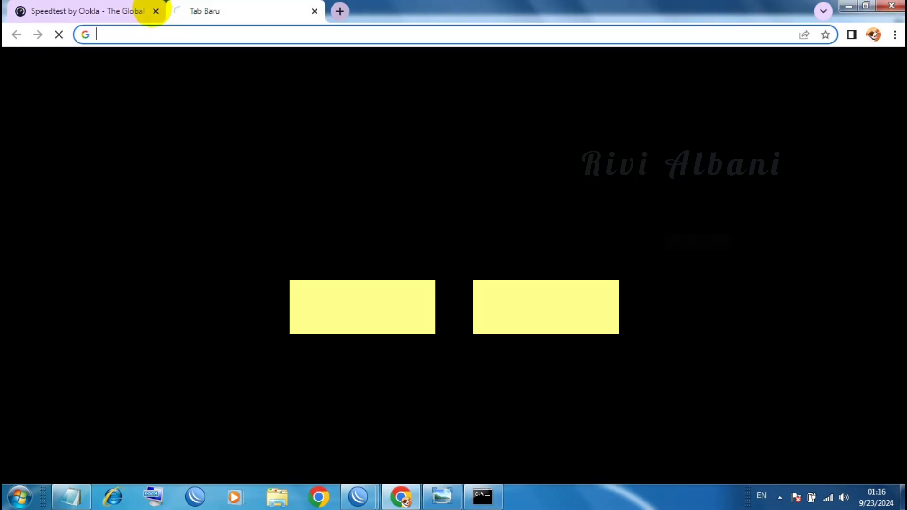
{"action": "left_click", "coordinate": [156, 11]}
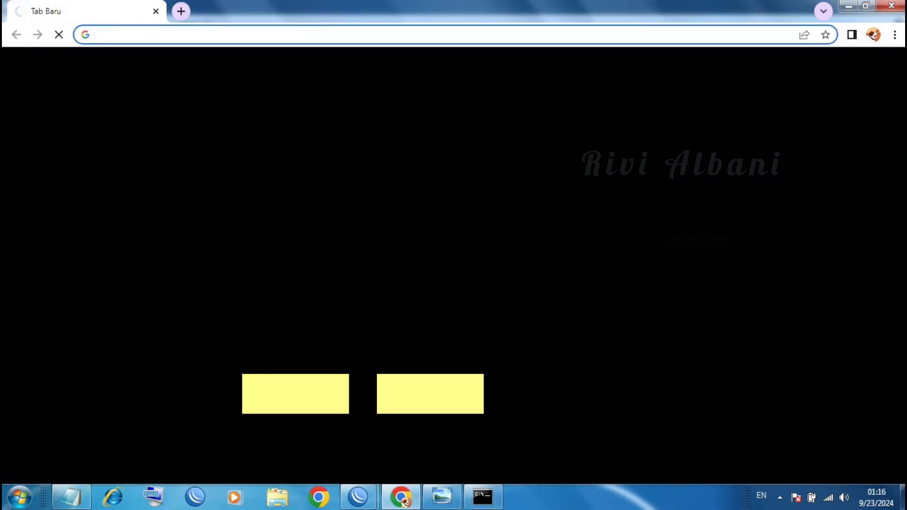
Switch to the RB4011 WinBox session, close its PPP window and review the router's IP address list
{"action": "left_click", "coordinate": [358, 496]}
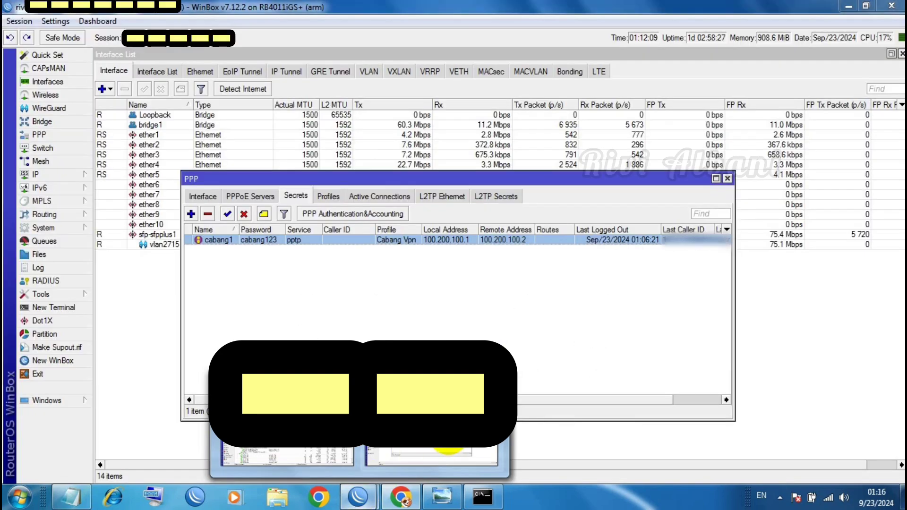
{"action": "left_click", "coordinate": [448, 434]}
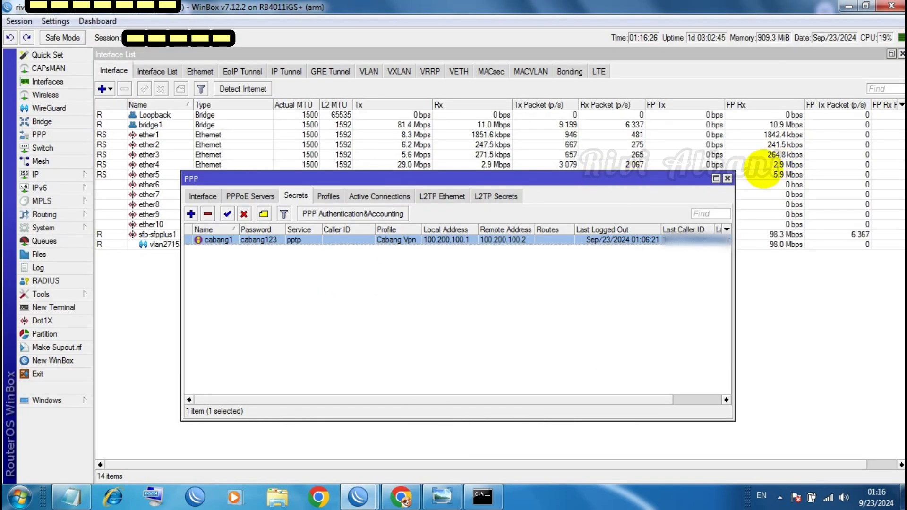
{"action": "left_click", "coordinate": [726, 179]}
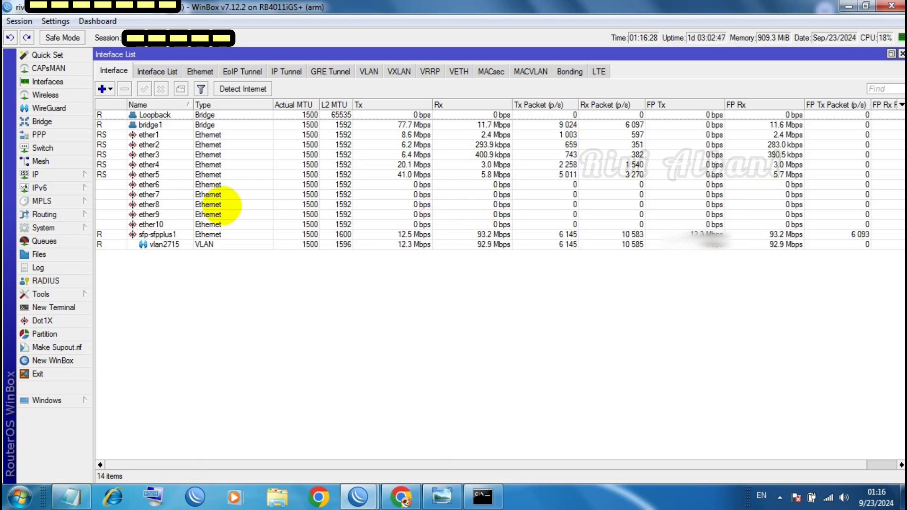
{"action": "left_click", "coordinate": [46, 175]}
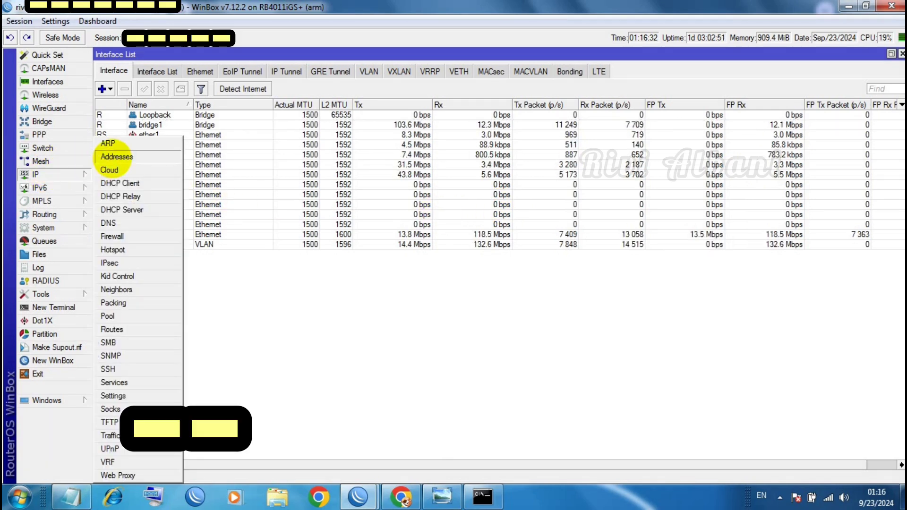
{"action": "left_click", "coordinate": [113, 157]}
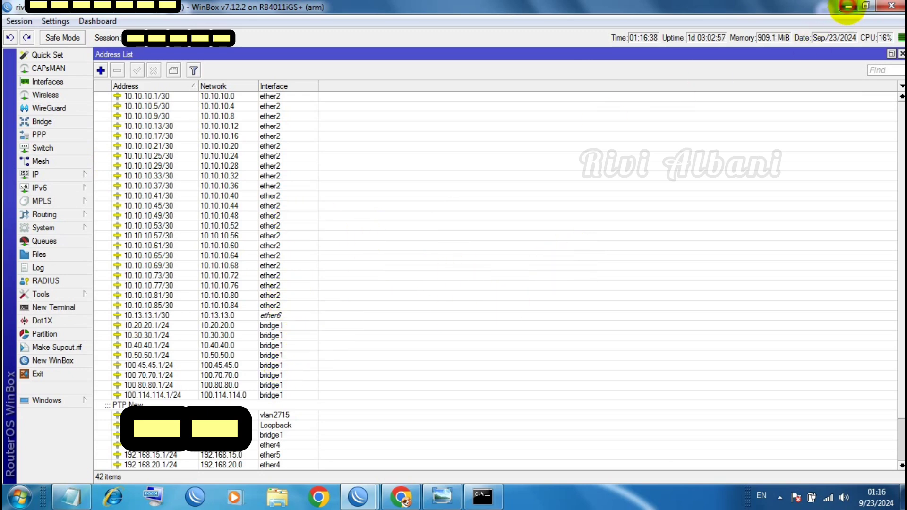
{"action": "left_click", "coordinate": [848, 6]}
Switch to the RB3011 WinBox session and locate the 192.168.20.1/24 entry in its IP address list
{"action": "mouse_move", "coordinate": [358, 496]}
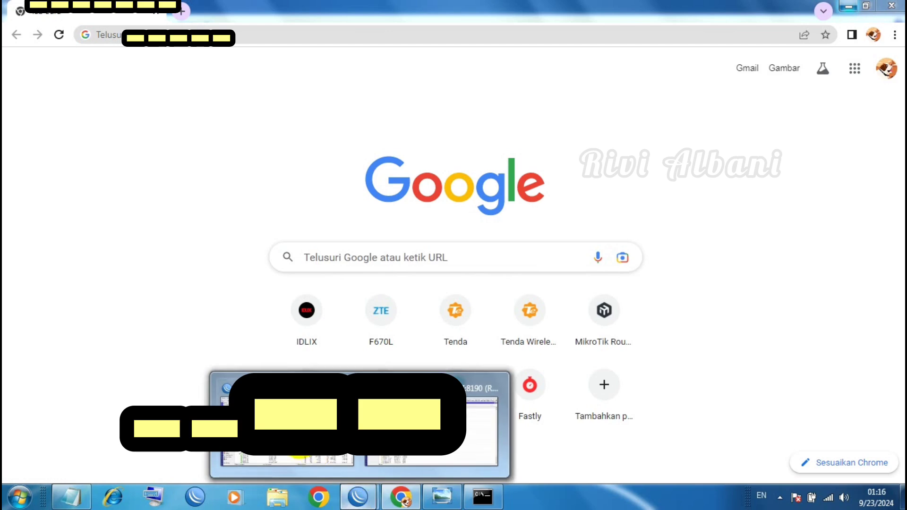
{"action": "left_click", "coordinate": [299, 452]}
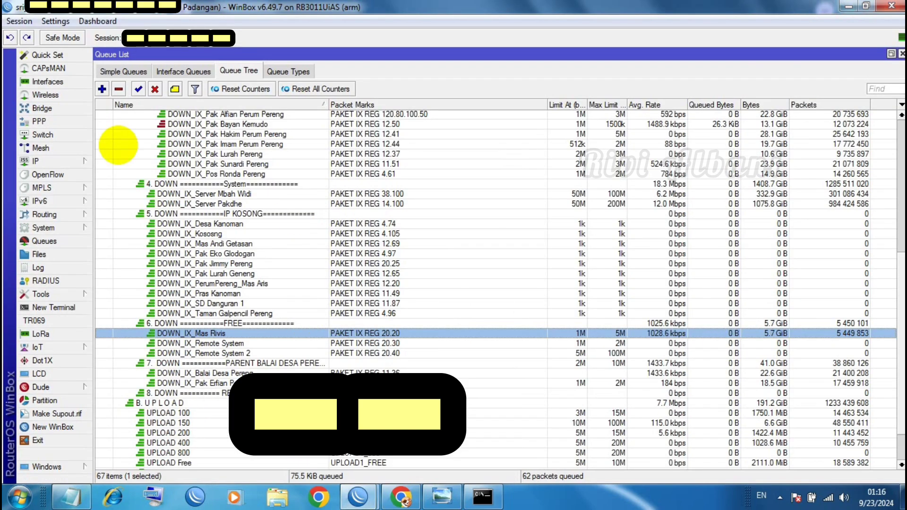
{"action": "left_click", "coordinate": [54, 160]}
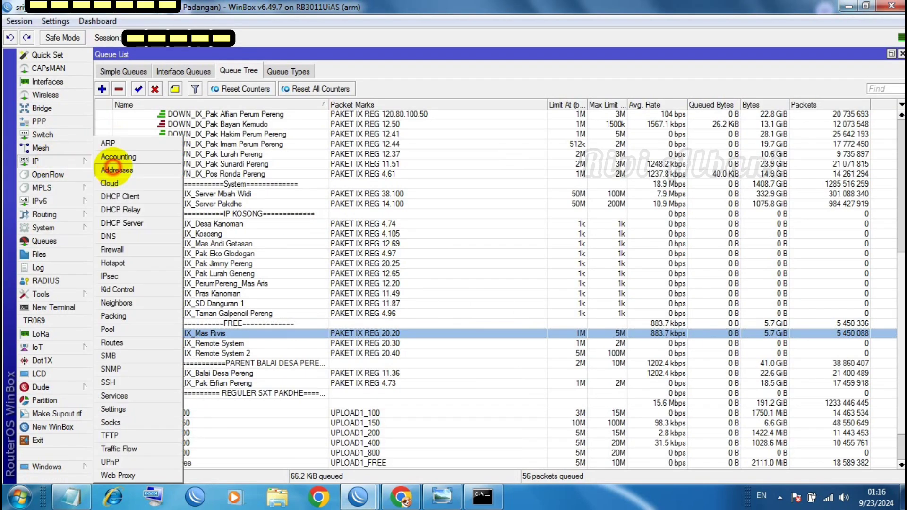
{"action": "left_click", "coordinate": [116, 170]}
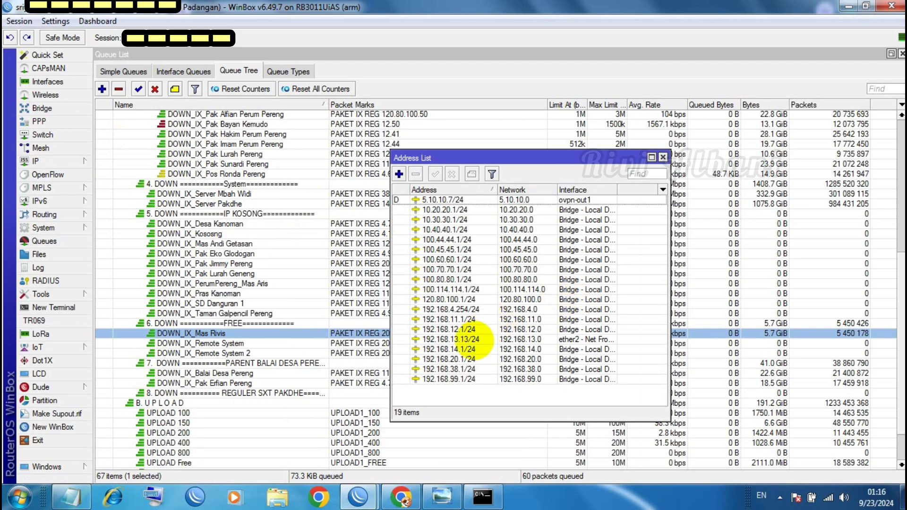
{"action": "left_click", "coordinate": [454, 359]}
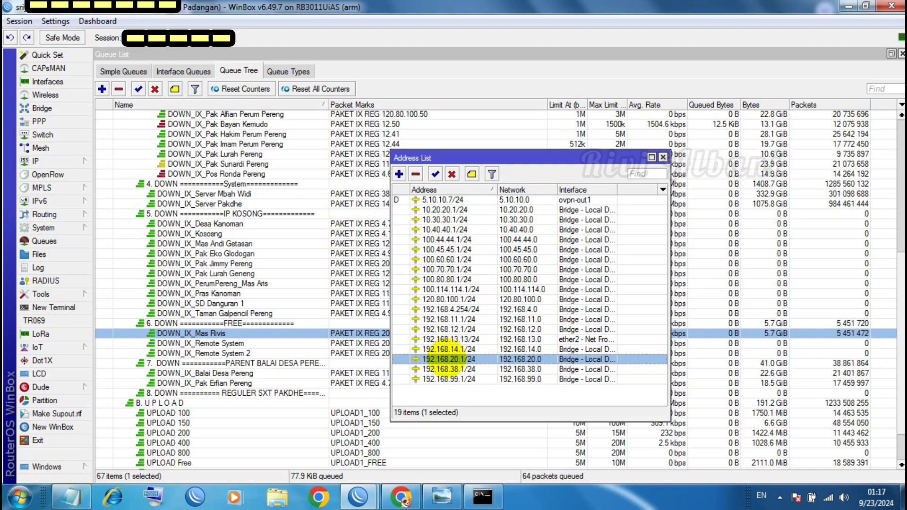
Copy the address 192.168.20.1/24 from its entry's properties and close the IP address list
{"action": "double_click", "coordinate": [446, 359]}
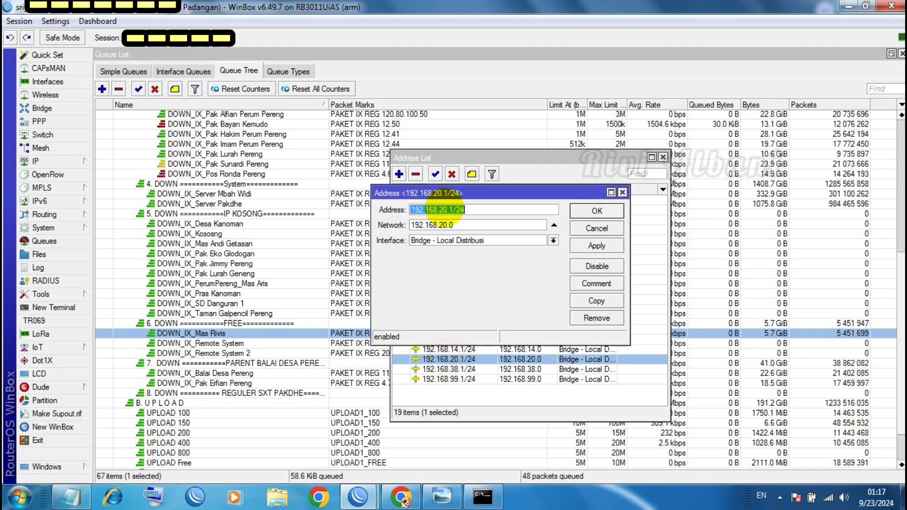
{"action": "right_click", "coordinate": [444, 209]}
{"action": "left_click", "coordinate": [474, 230]}
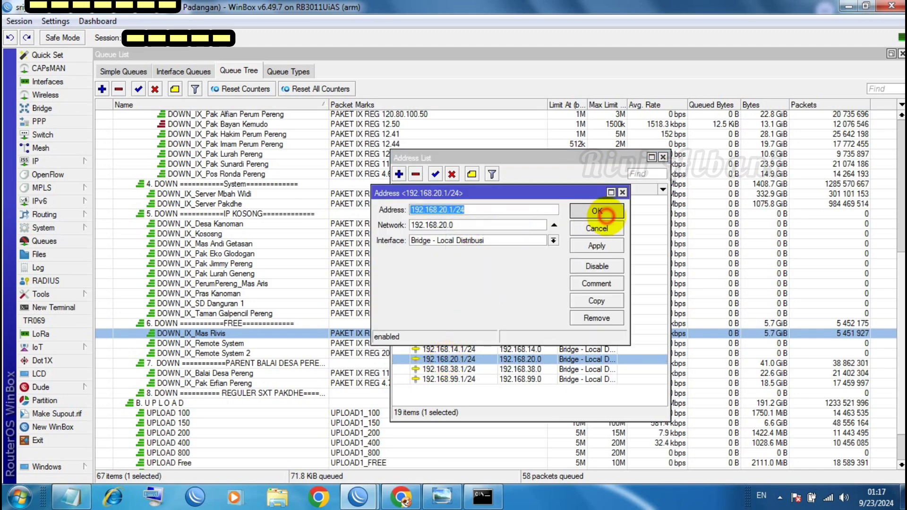
{"action": "left_click", "coordinate": [597, 211]}
{"action": "left_click", "coordinate": [662, 157]}
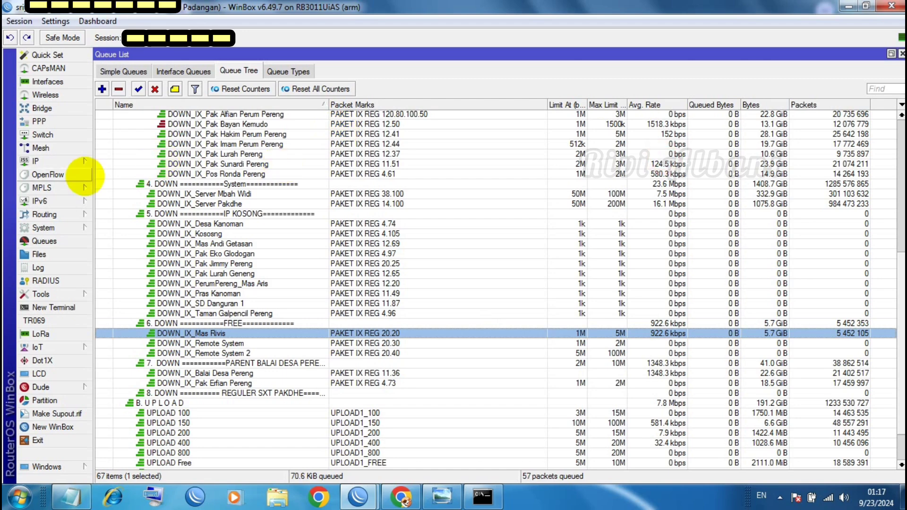
Start a new entry in the router's firewall address lists with LAN as the list name
{"action": "left_click", "coordinate": [65, 159]}
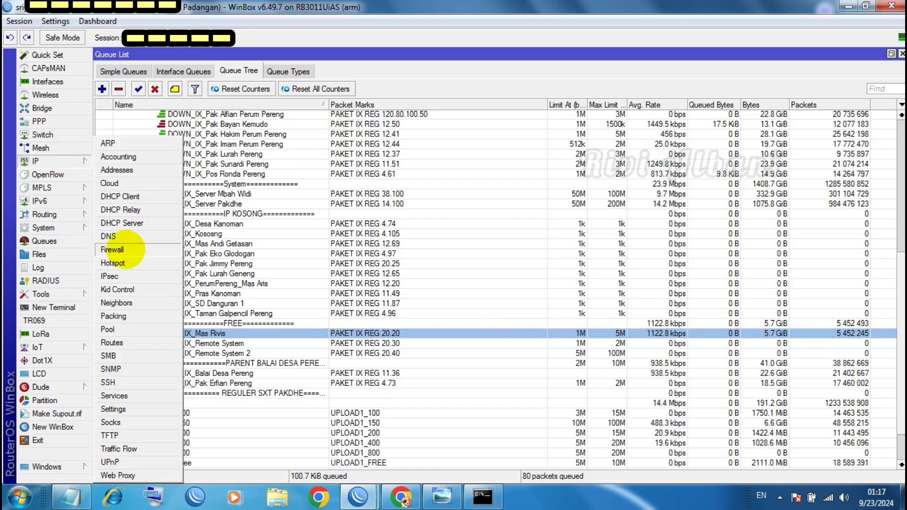
{"action": "left_click", "coordinate": [125, 249]}
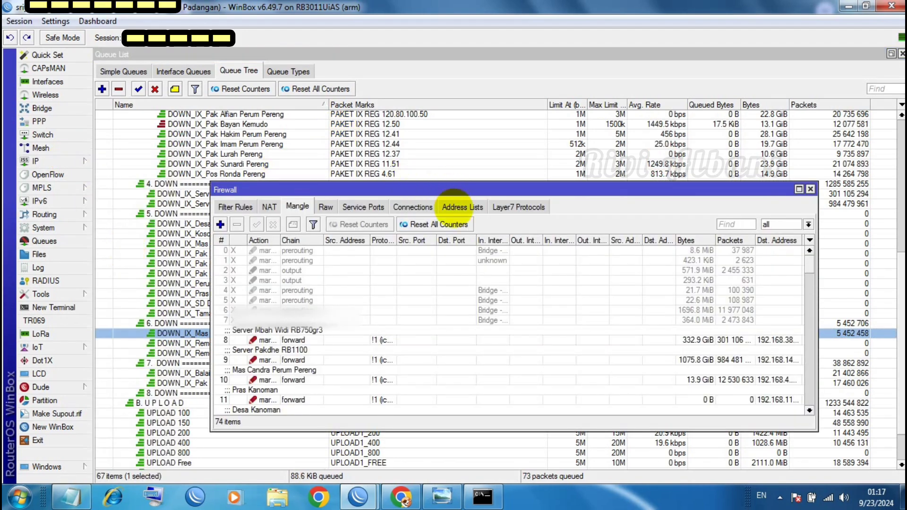
{"action": "left_click", "coordinate": [454, 207]}
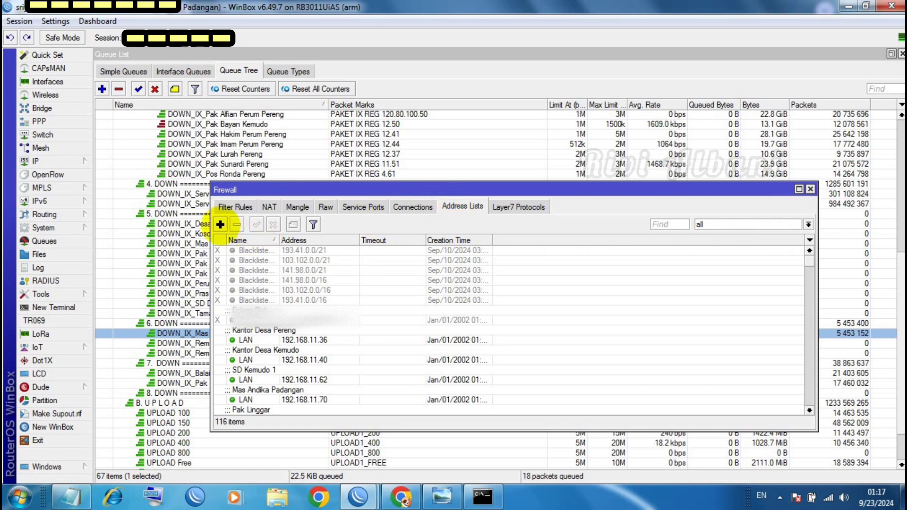
{"action": "left_click", "coordinate": [220, 225]}
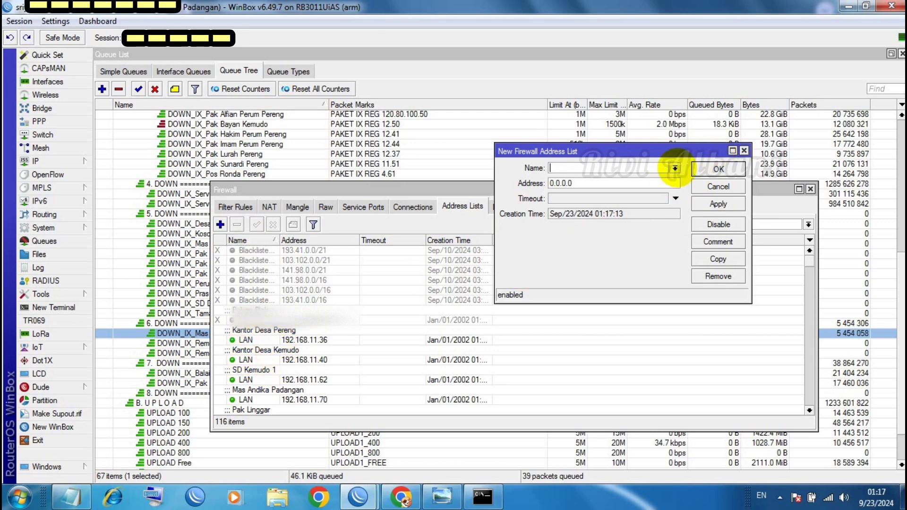
{"action": "left_click", "coordinate": [674, 169]}
{"action": "left_click", "coordinate": [568, 208]}
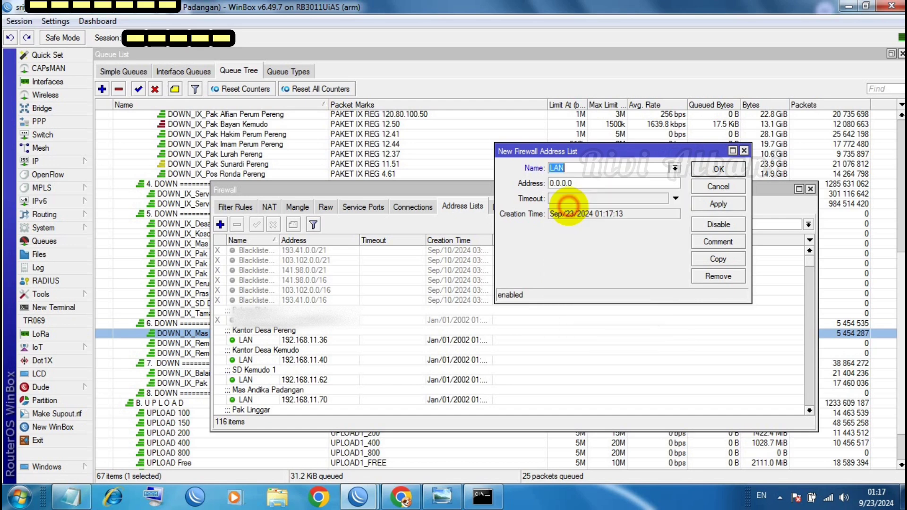
Paste the copied address into the new address list entry and change it to 192.168.20.0/24
{"action": "double_click", "coordinate": [568, 184]}
{"action": "right_click", "coordinate": [567, 184]}
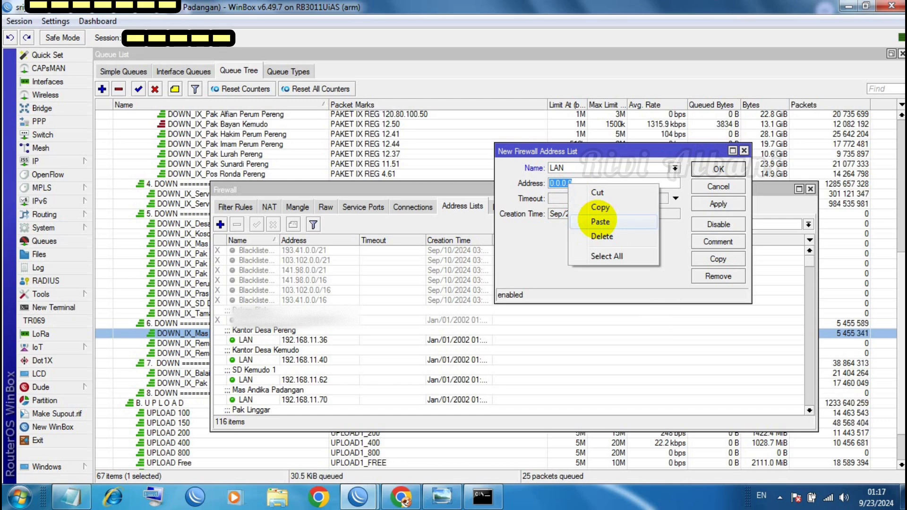
{"action": "left_click", "coordinate": [600, 221]}
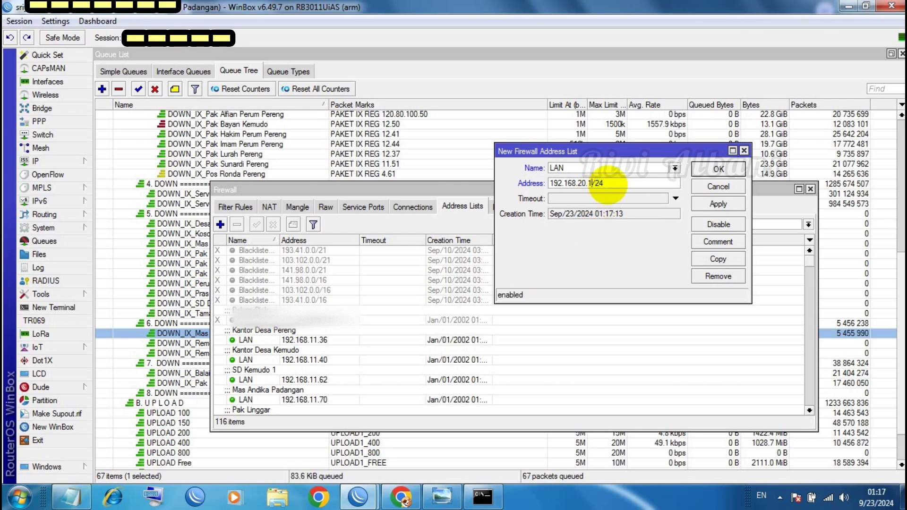
{"action": "key", "text": "BackSpace"}
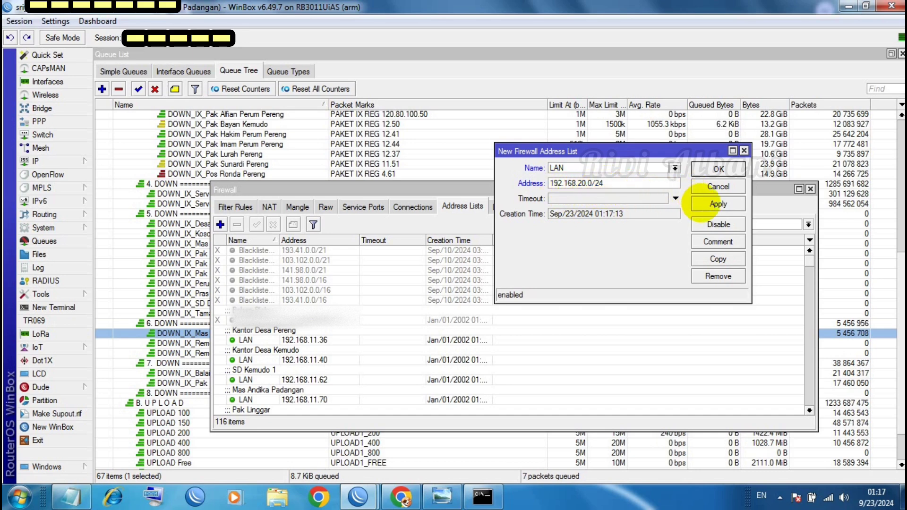
Try to apply the entry under LAN, and apply it with the list name Private-Local instead
{"action": "left_click", "coordinate": [701, 203]}
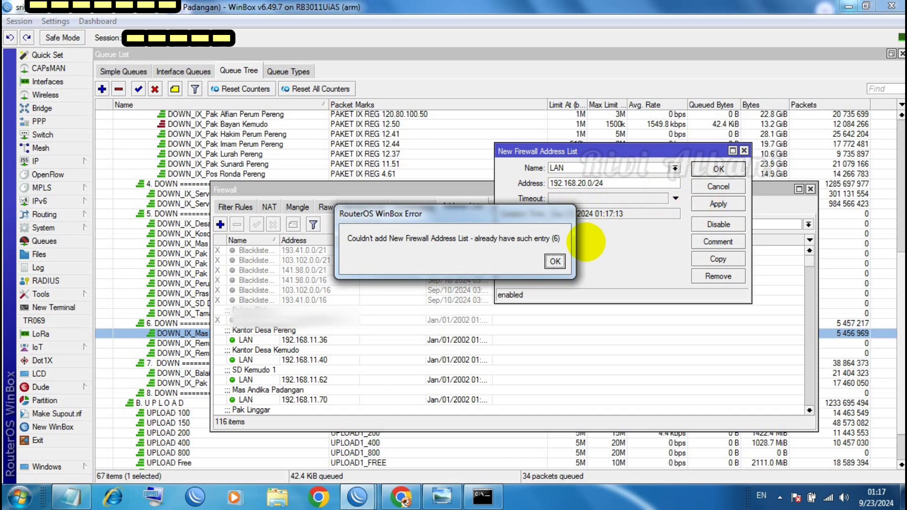
{"action": "left_click", "coordinate": [554, 261]}
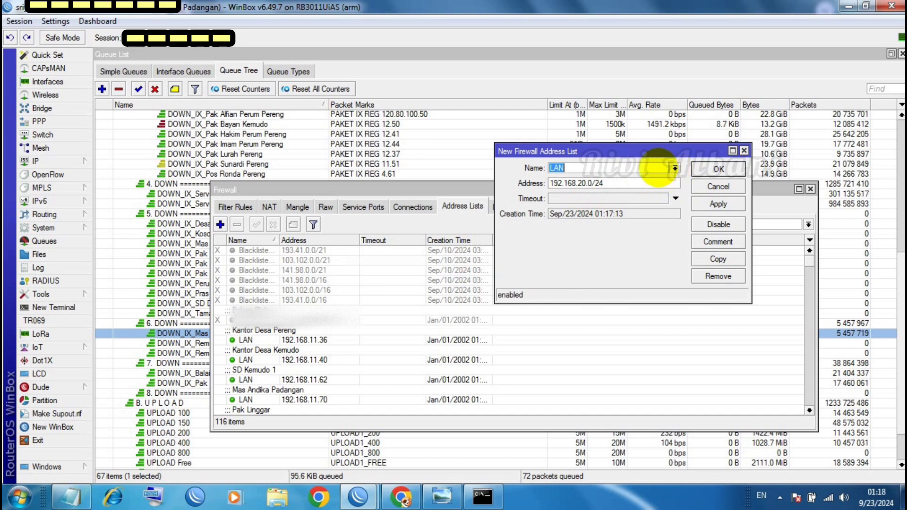
{"action": "type", "text": "rivate-Local"}
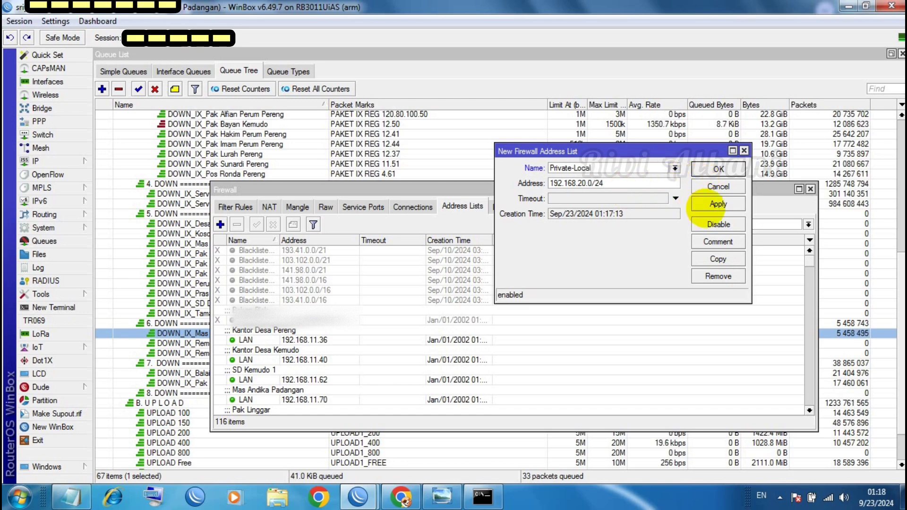
{"action": "left_click", "coordinate": [717, 203]}
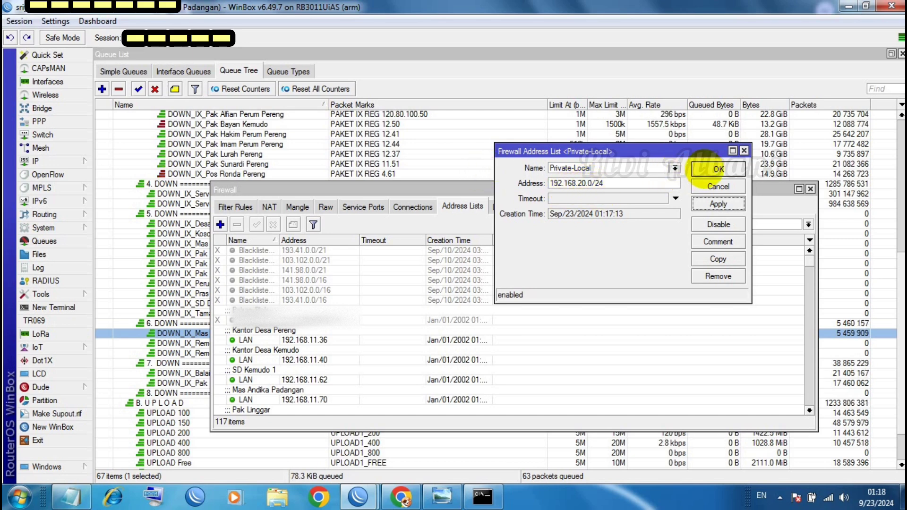
Copy the ether2 address 192.168.13.13/24 from its properties in the IP address list and close that list
{"action": "left_click", "coordinate": [57, 161]}
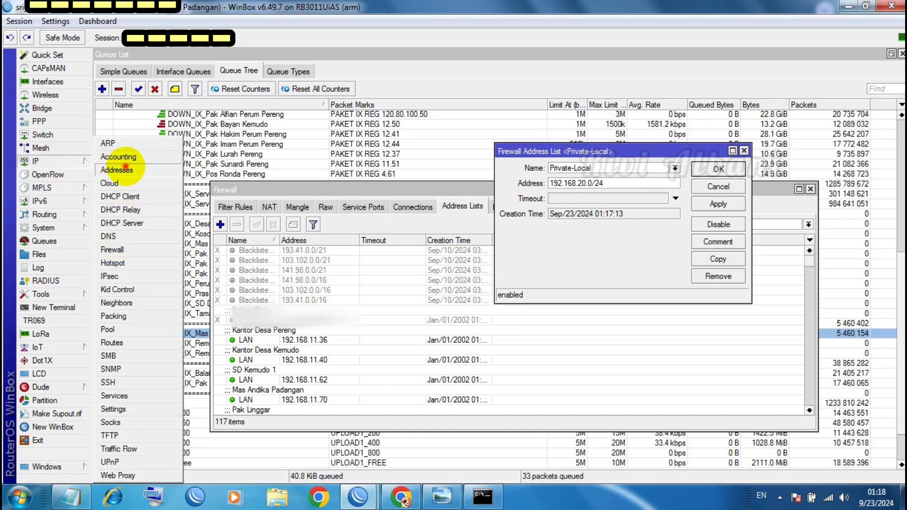
{"action": "left_click", "coordinate": [125, 168]}
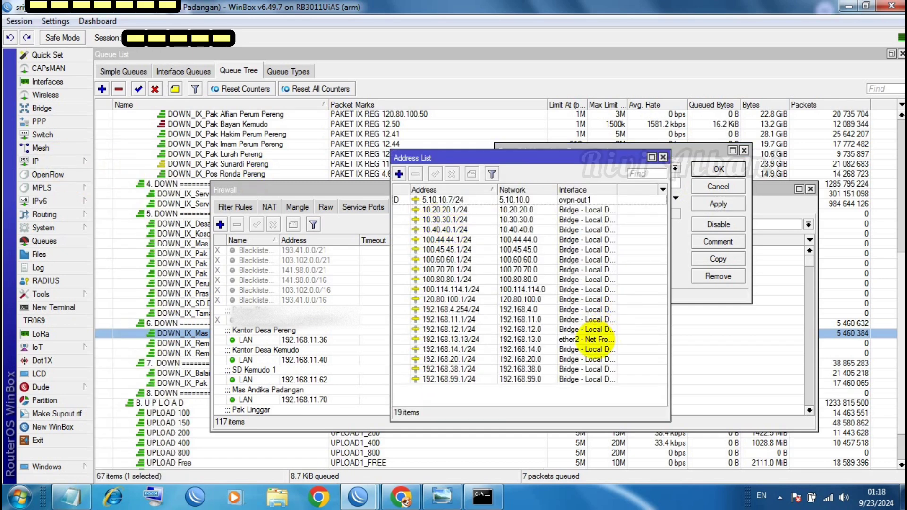
{"action": "left_click", "coordinate": [598, 339]}
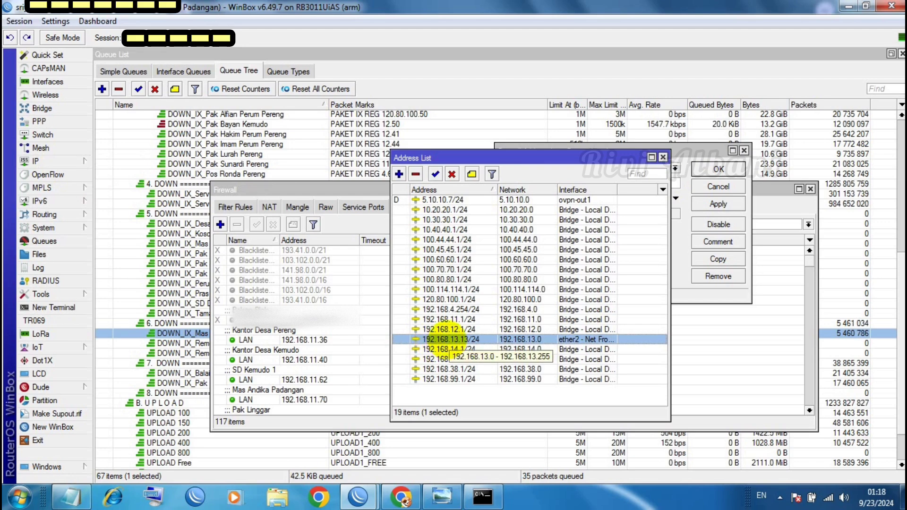
{"action": "double_click", "coordinate": [448, 339]}
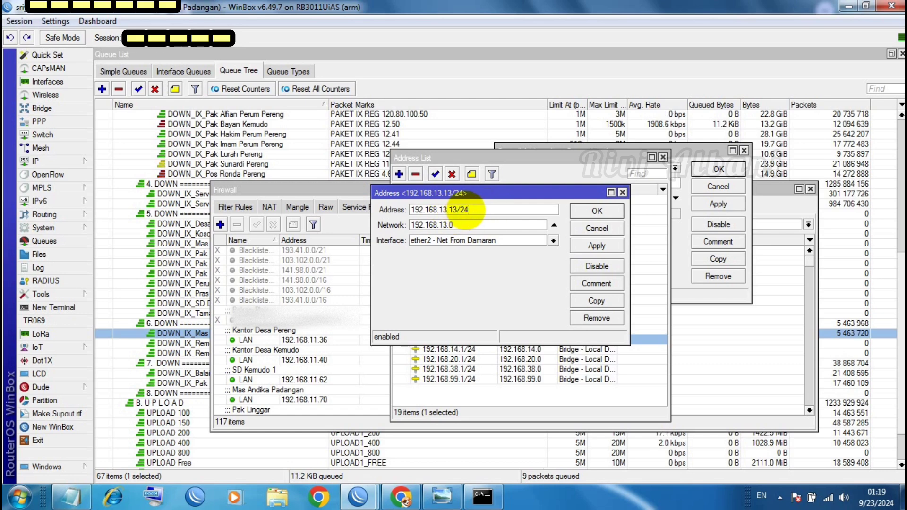
{"action": "left_click_drag", "start_coordinate": [467, 210], "coordinate": [373, 210]}
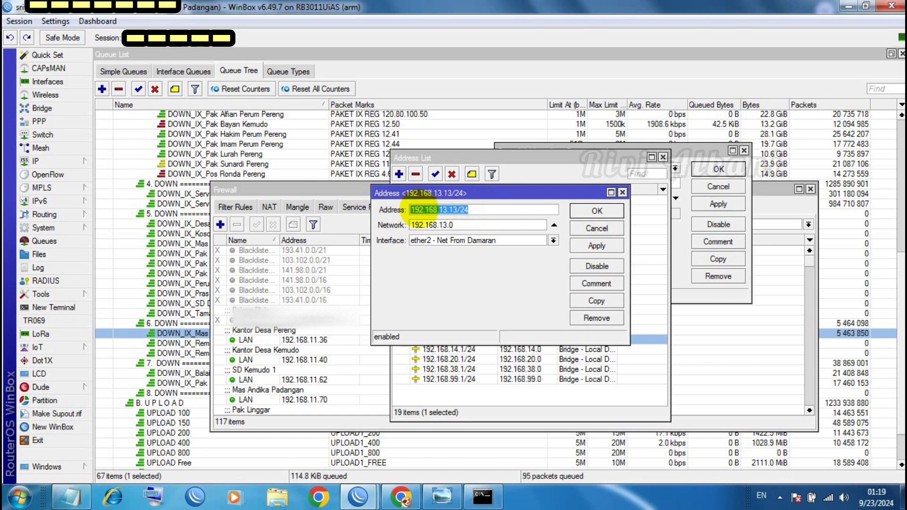
{"action": "right_click", "coordinate": [420, 210]}
{"action": "left_click", "coordinate": [448, 233]}
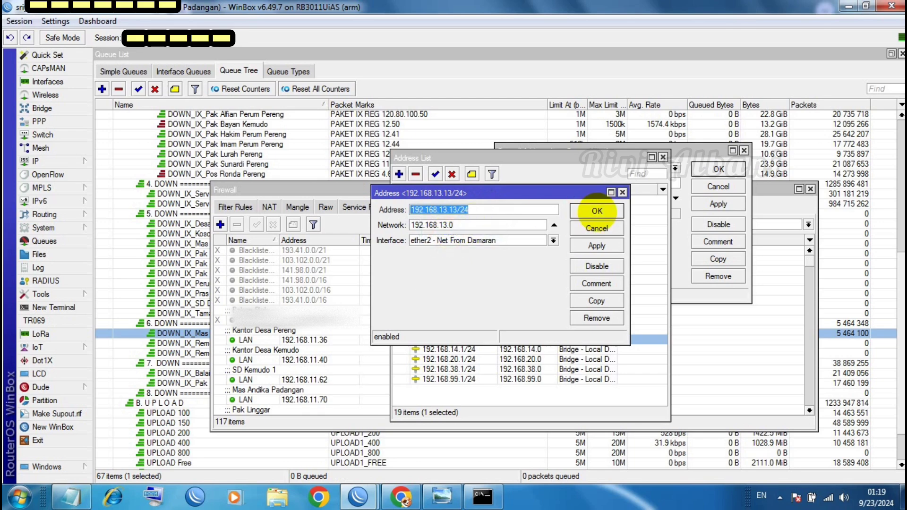
{"action": "left_click", "coordinate": [597, 210]}
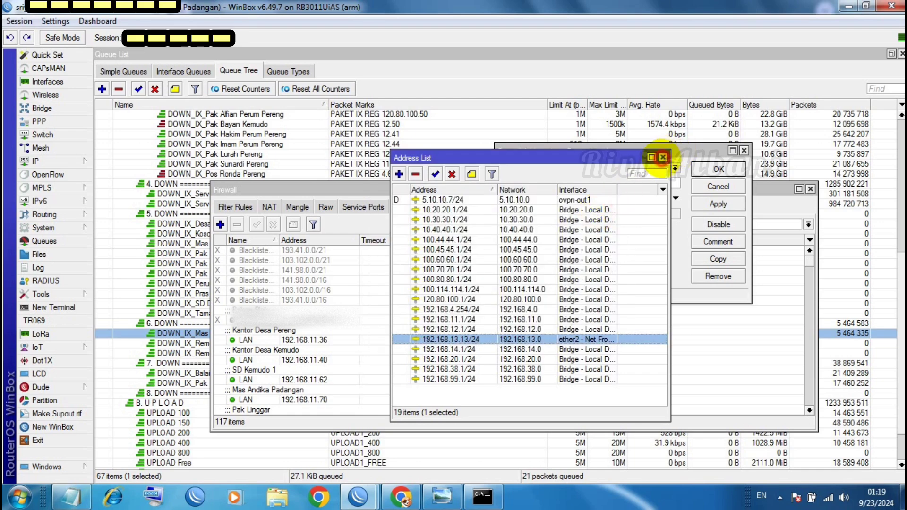
{"action": "left_click", "coordinate": [663, 158]}
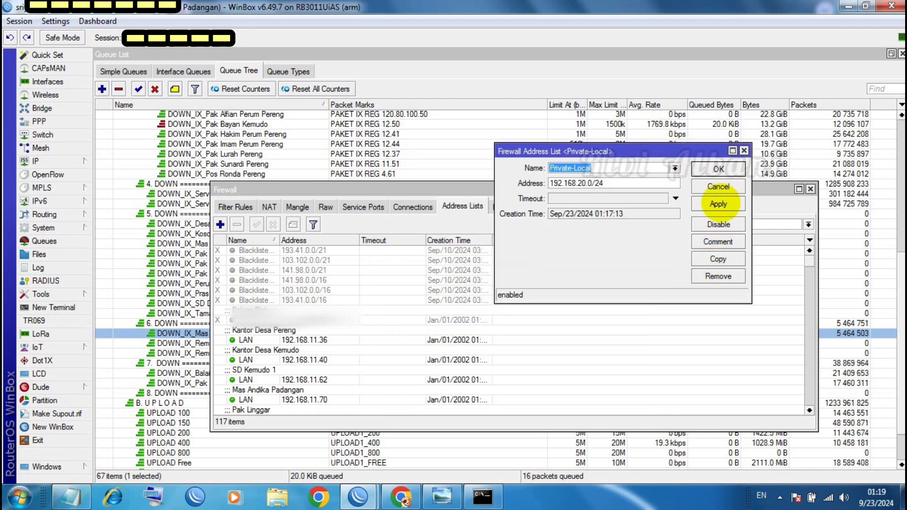
Duplicate the Private-Local entry with the address 192.168.13.0/24, apply it and close both entry dialogs
{"action": "left_click", "coordinate": [718, 259]}
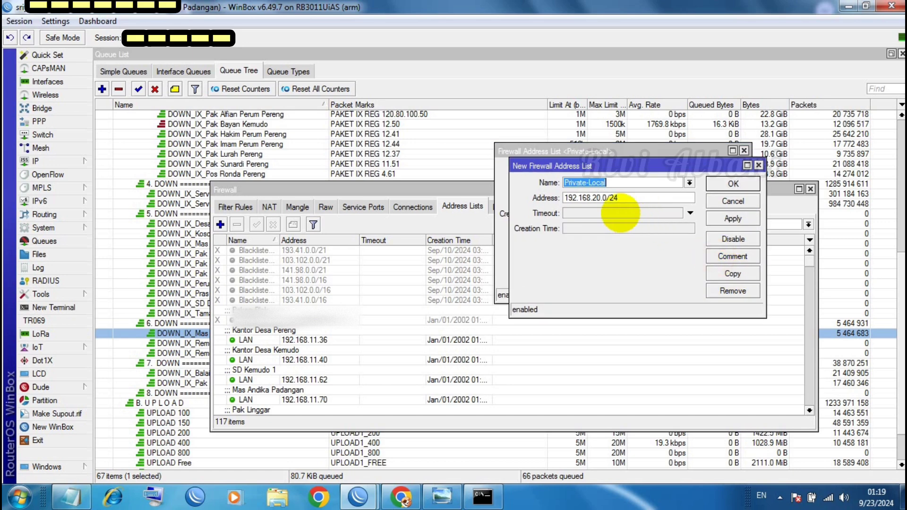
{"action": "double_click", "coordinate": [606, 197]}
{"action": "right_click", "coordinate": [606, 195]}
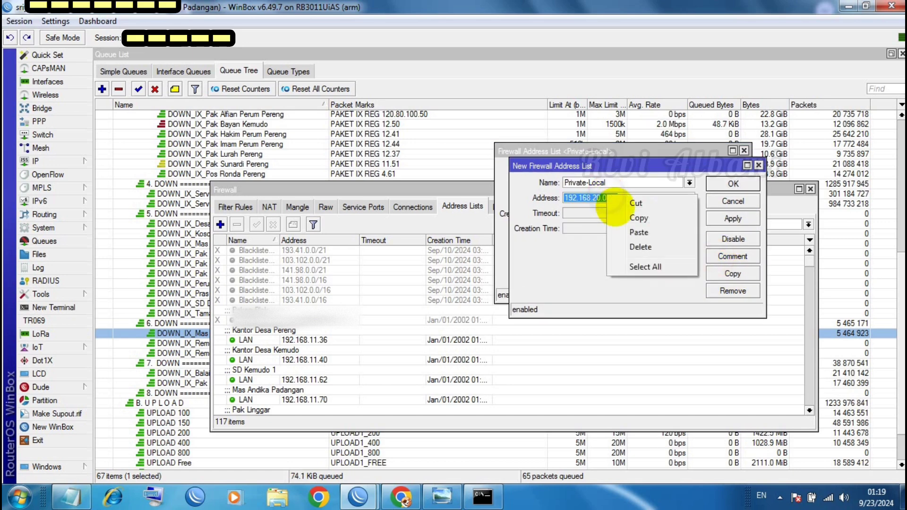
{"action": "left_click", "coordinate": [639, 234]}
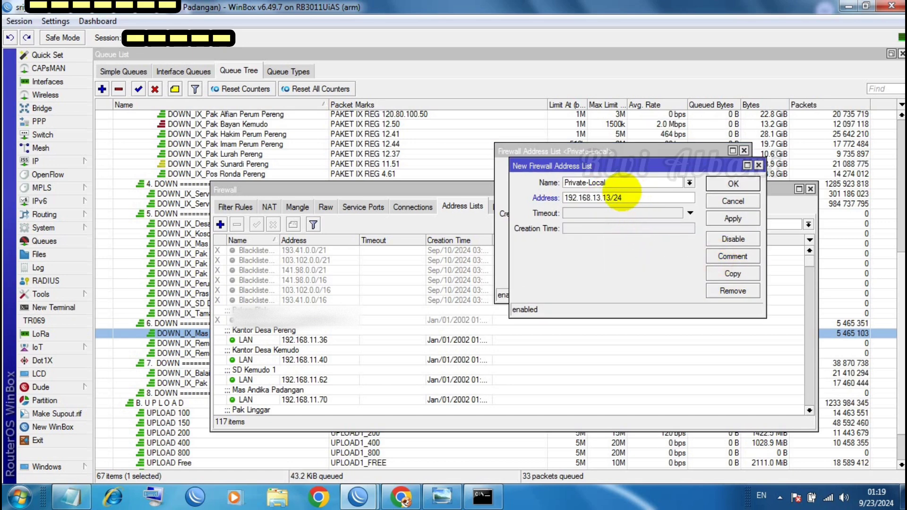
{"action": "left_click", "coordinate": [611, 198]}
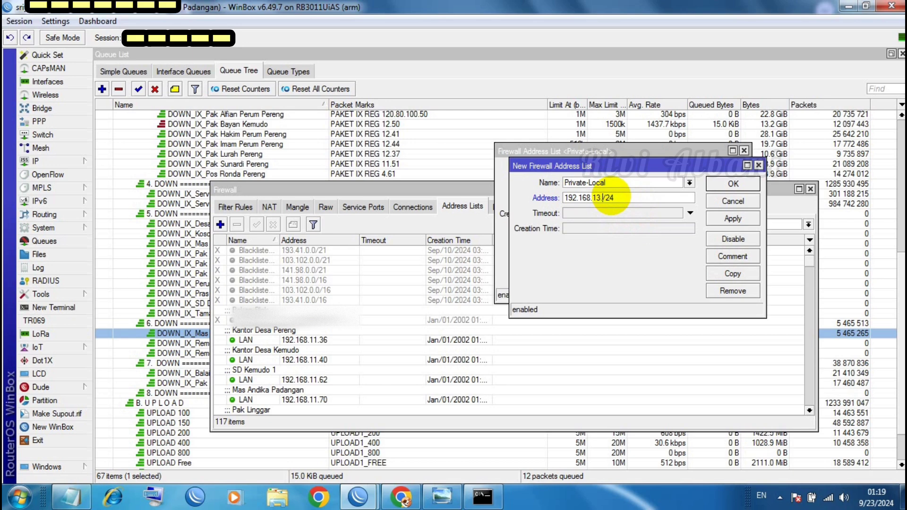
{"action": "left_click", "coordinate": [719, 218]}
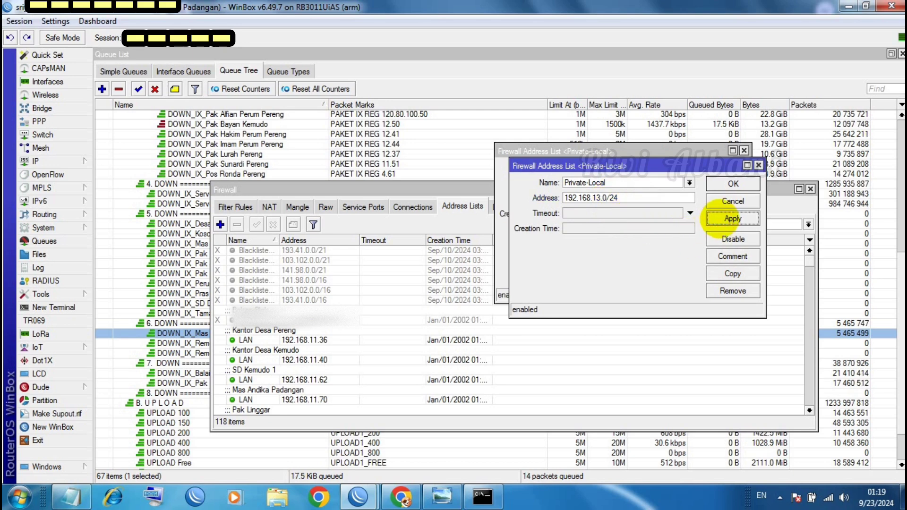
{"action": "left_click", "coordinate": [732, 184]}
{"action": "left_click", "coordinate": [719, 168]}
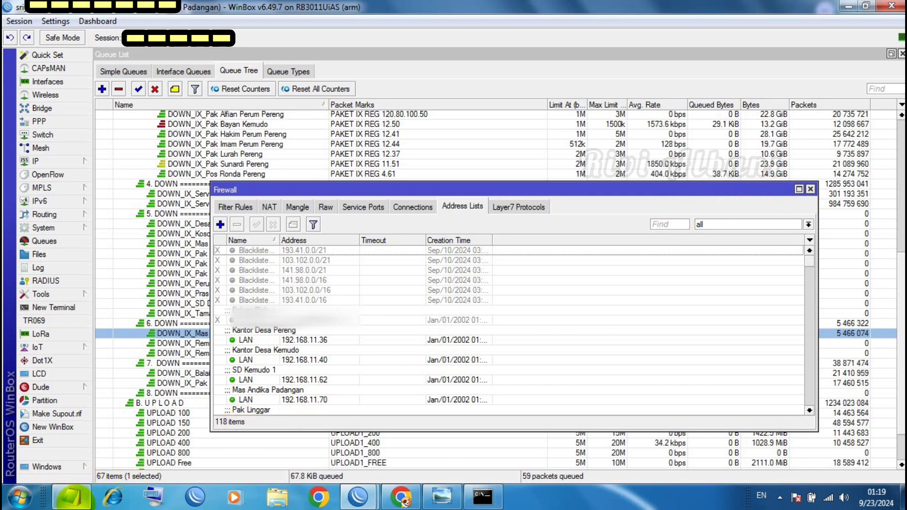
Copy the entire firewall address-list script from the link Notepad file, check it from its first line and minimize the file
{"action": "left_click", "coordinate": [72, 497]}
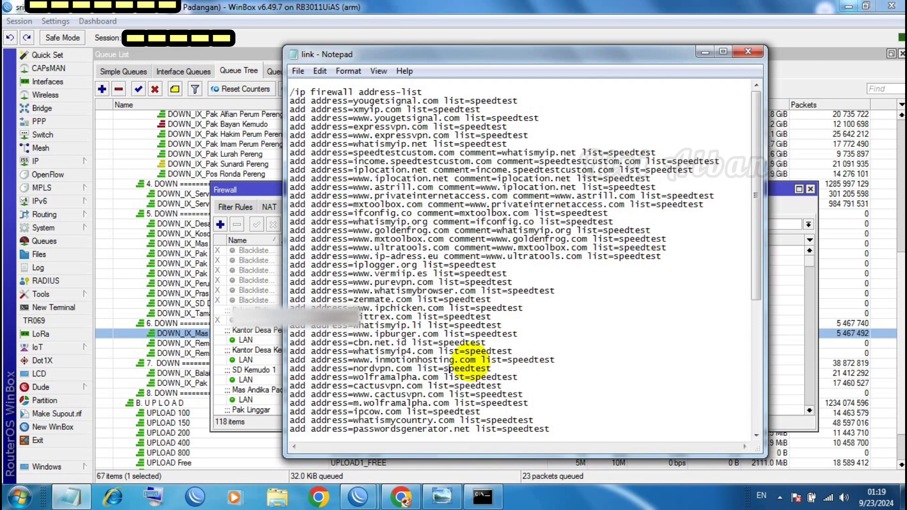
{"action": "key", "text": "ctrl+a"}
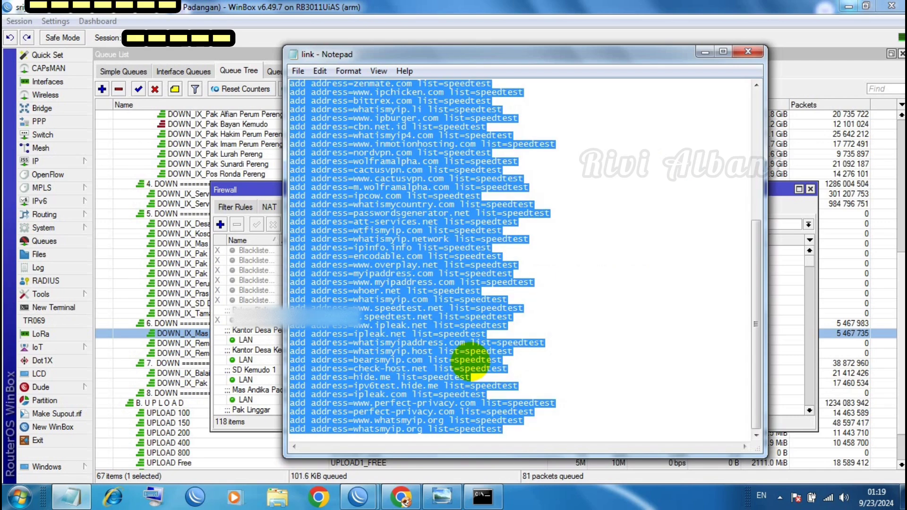
{"action": "right_click", "coordinate": [391, 228]}
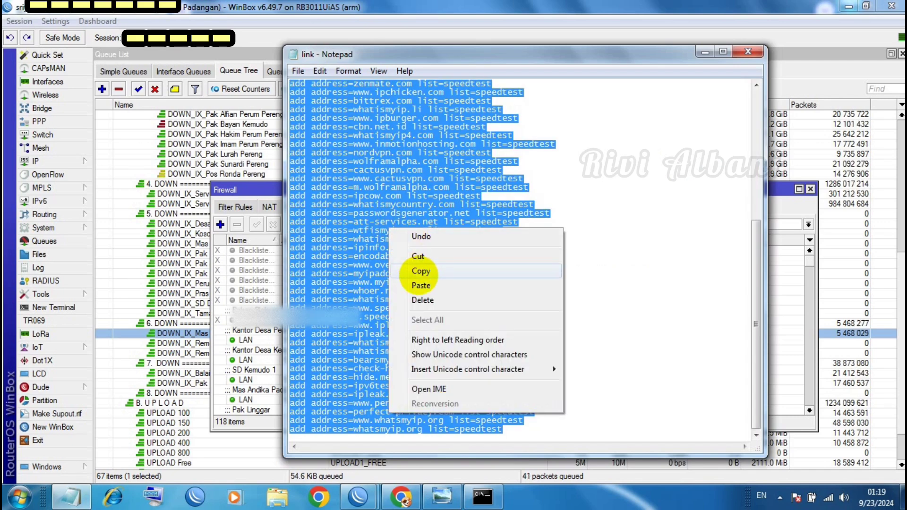
{"action": "left_click", "coordinate": [418, 271]}
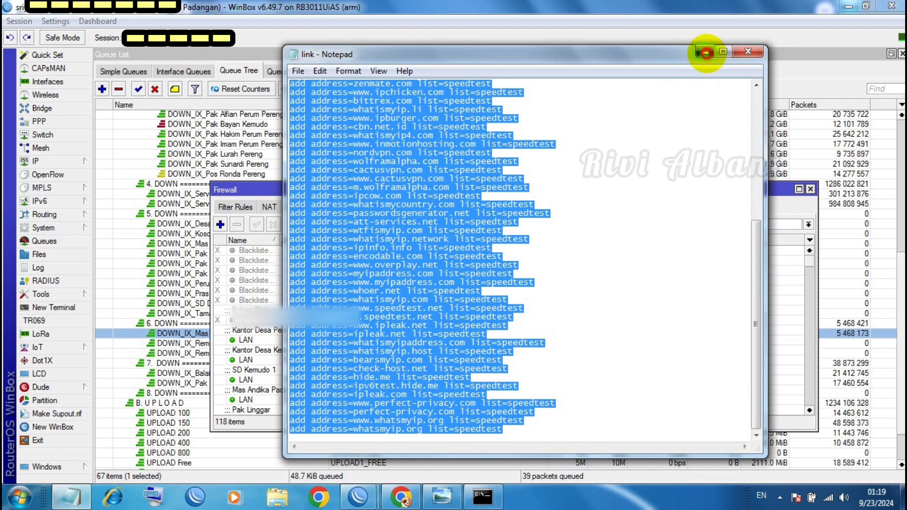
{"action": "left_click", "coordinate": [706, 53]}
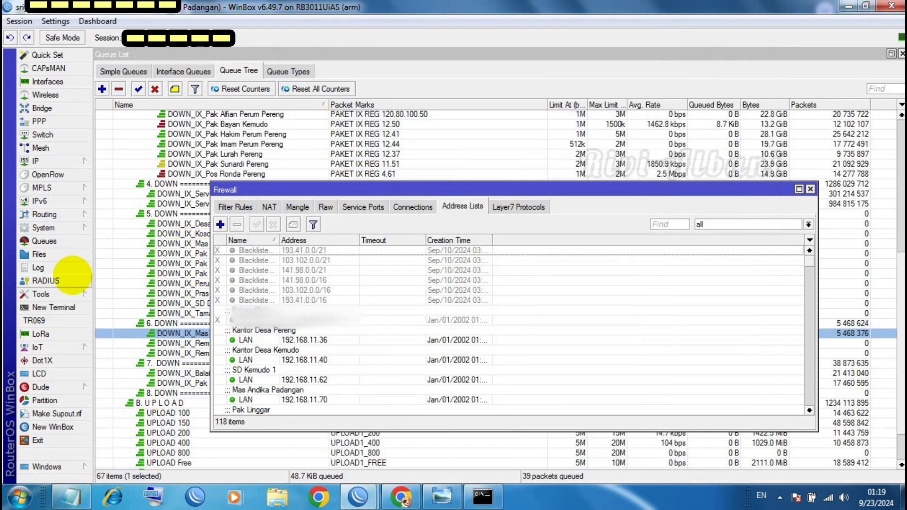
{"action": "left_click", "coordinate": [71, 497]}
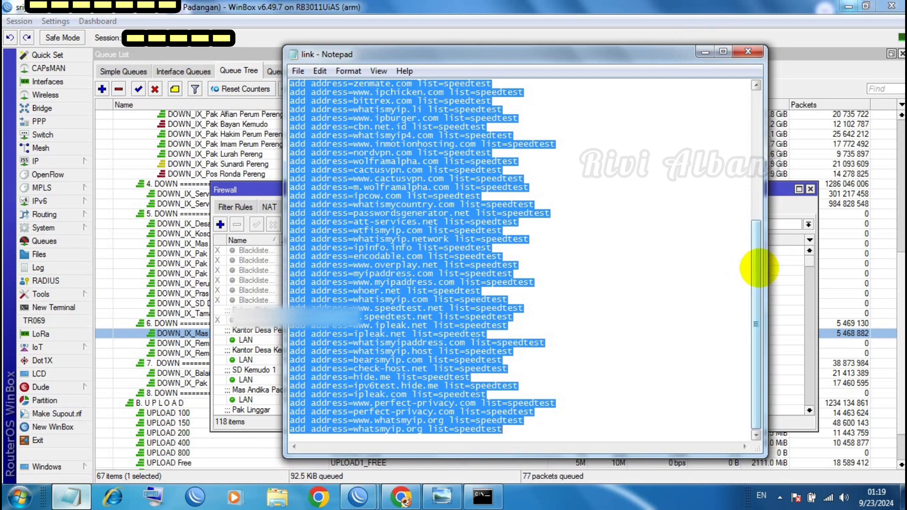
{"action": "left_click_drag", "start_coordinate": [757, 268], "coordinate": [755, 137]}
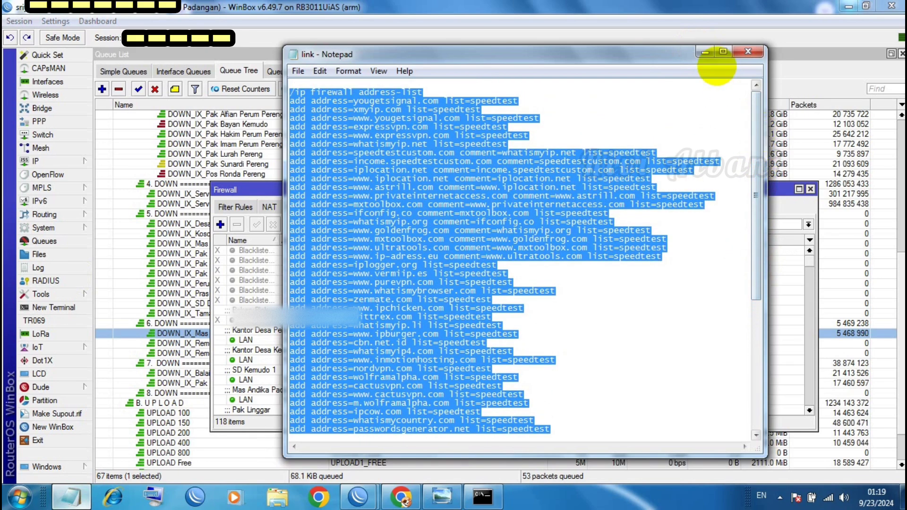
{"action": "left_click", "coordinate": [706, 52]}
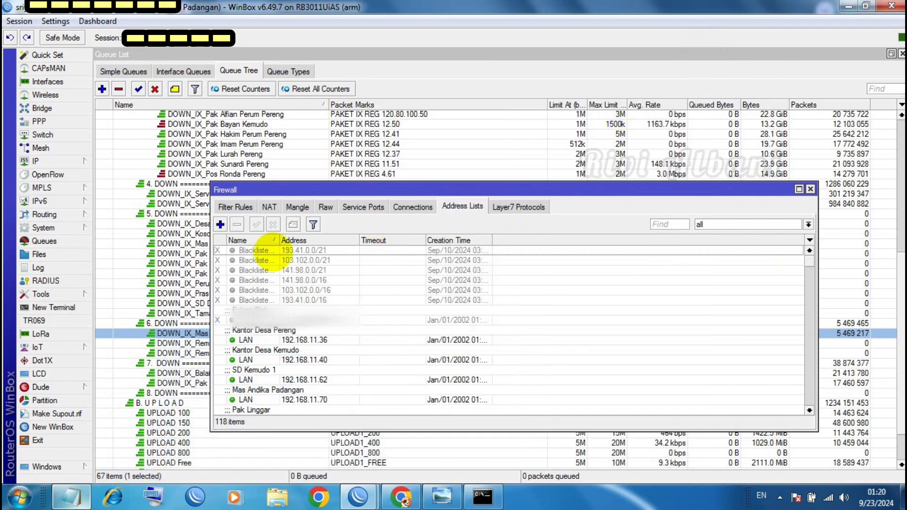
Paste the copied address-list script into a new terminal, run it through its last line and close the terminal
{"action": "left_click", "coordinate": [54, 307]}
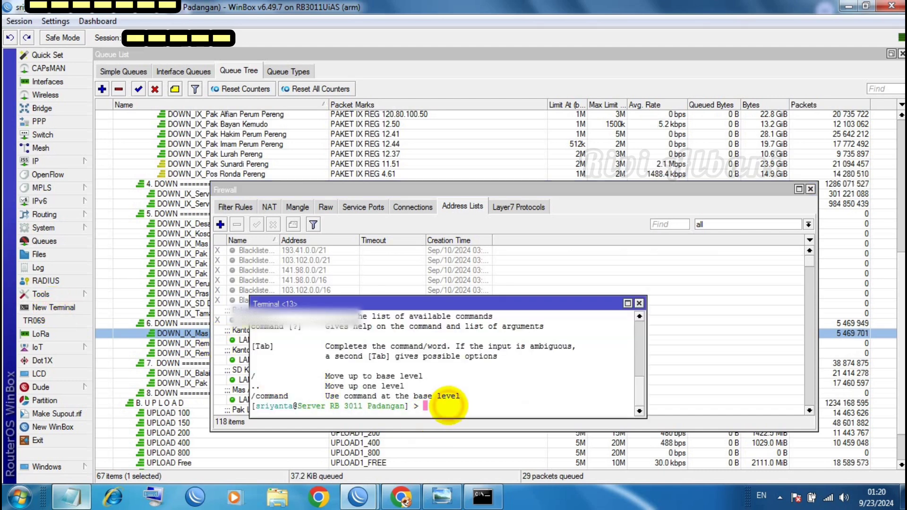
{"action": "right_click", "coordinate": [448, 405]}
{"action": "left_click", "coordinate": [476, 460]}
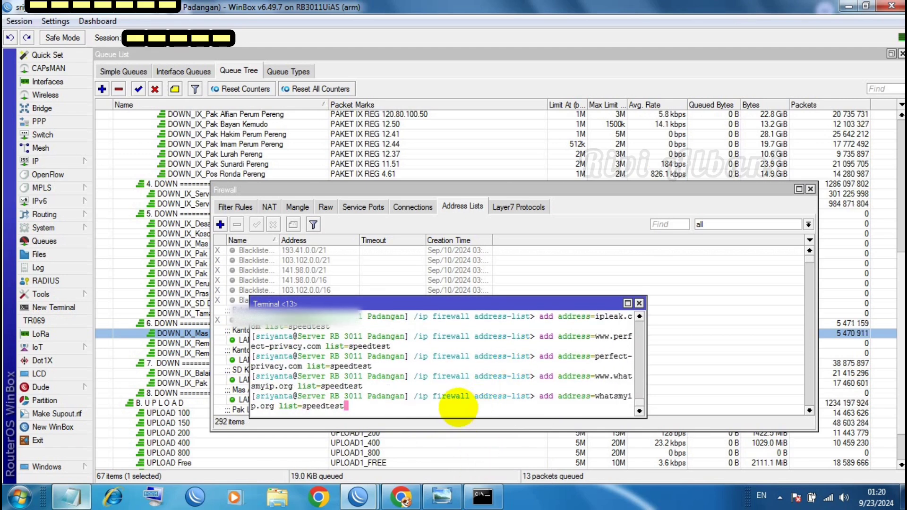
{"action": "left_click_drag", "start_coordinate": [302, 407], "coordinate": [366, 403]}
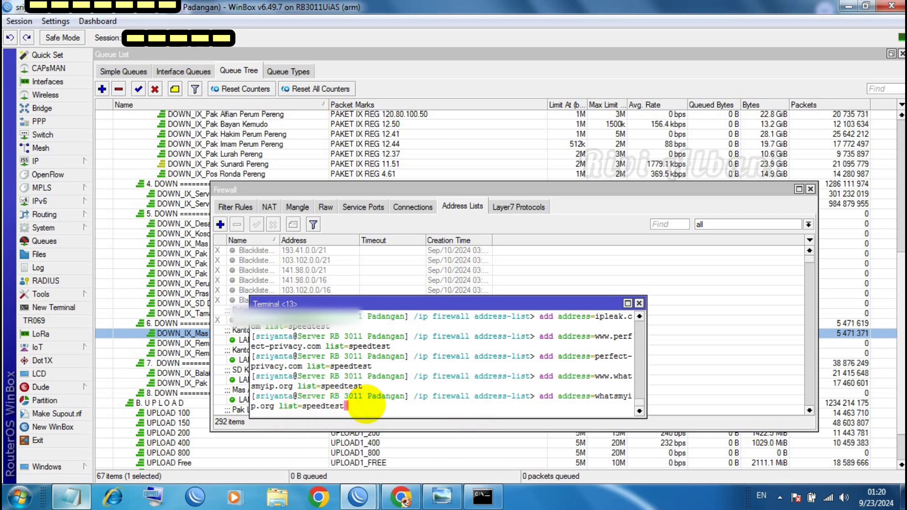
{"action": "key", "text": "Return"}
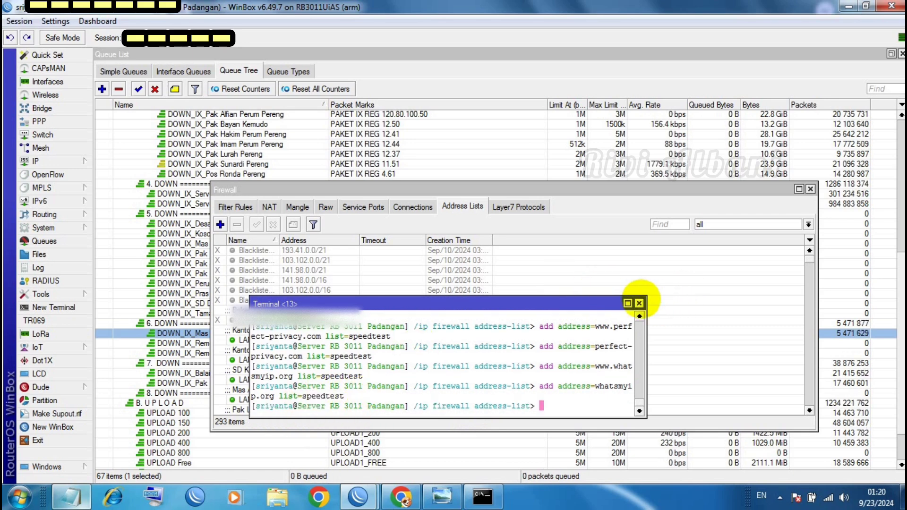
{"action": "left_click", "coordinate": [638, 303]}
Filter the firewall address lists to speedtest, look through the entries down to the perfect-privacy.com ones and close the firewall window
{"action": "left_click", "coordinate": [479, 202]}
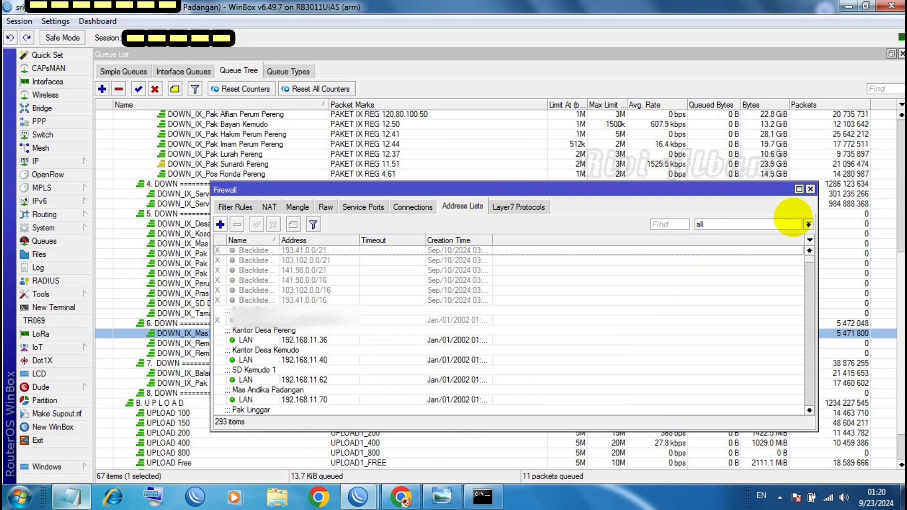
{"action": "left_click", "coordinate": [808, 224]}
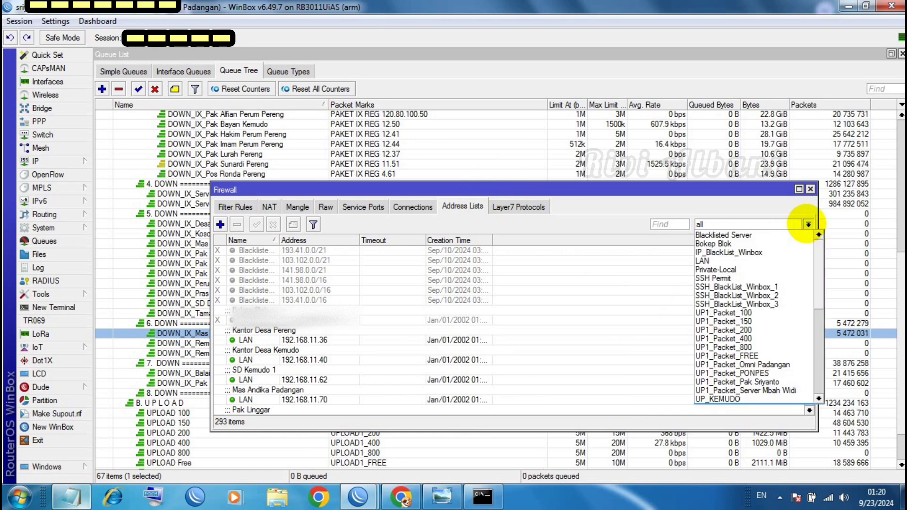
{"action": "left_click_drag", "start_coordinate": [818, 247], "coordinate": [819, 293]}
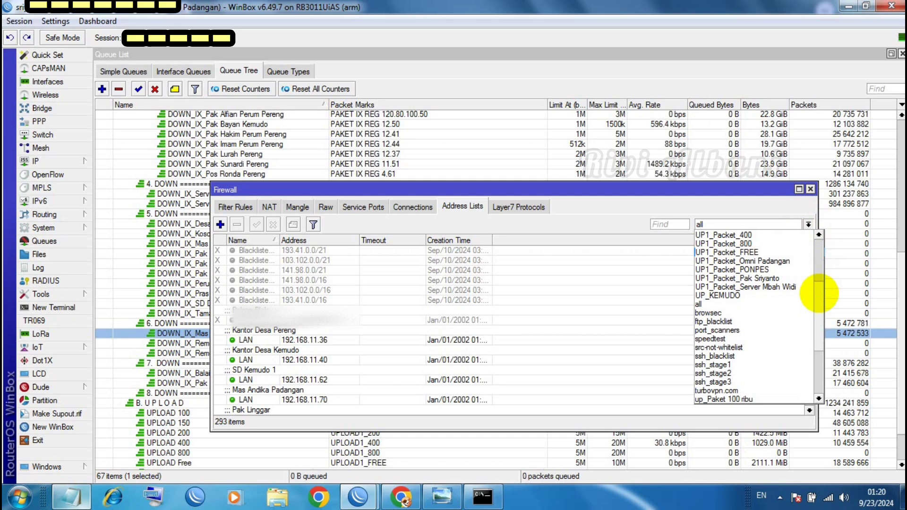
{"action": "left_click", "coordinate": [709, 339]}
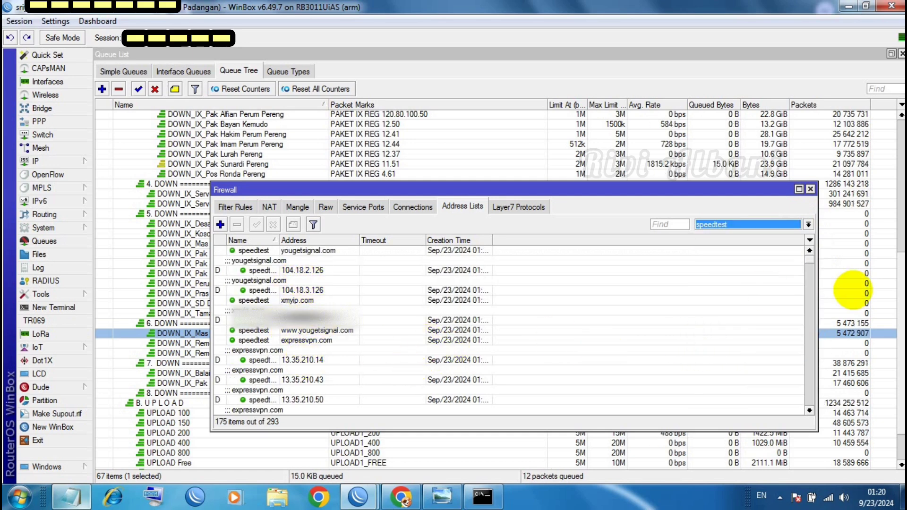
{"action": "left_click_drag", "start_coordinate": [810, 259], "coordinate": [804, 367]}
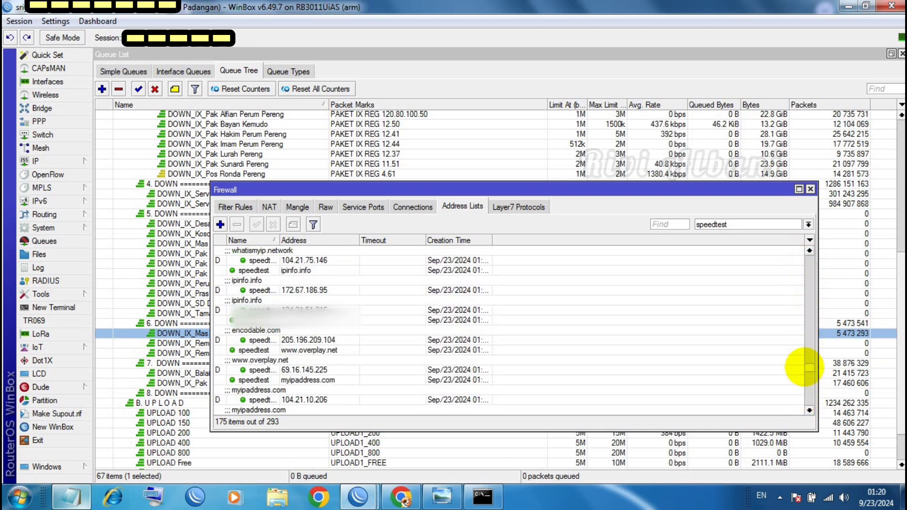
{"action": "left_click_drag", "start_coordinate": [807, 368], "coordinate": [807, 396]}
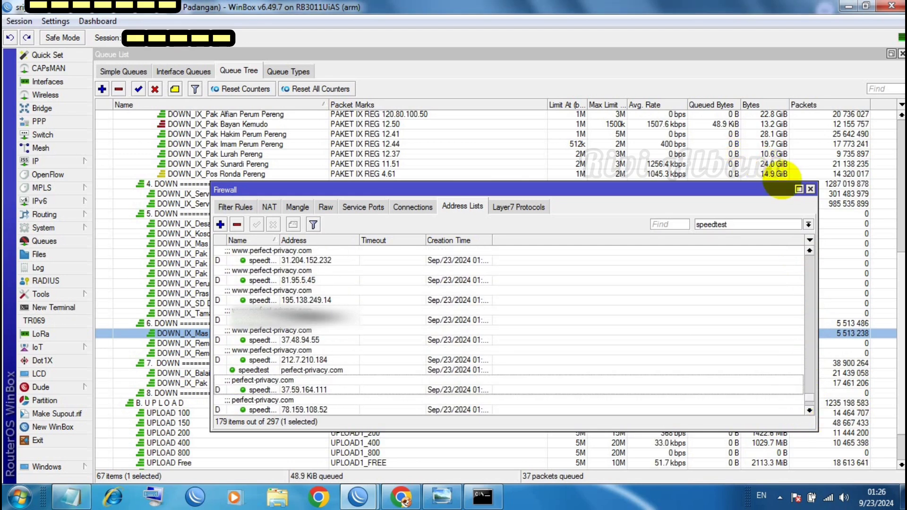
{"action": "left_click", "coordinate": [810, 189]}
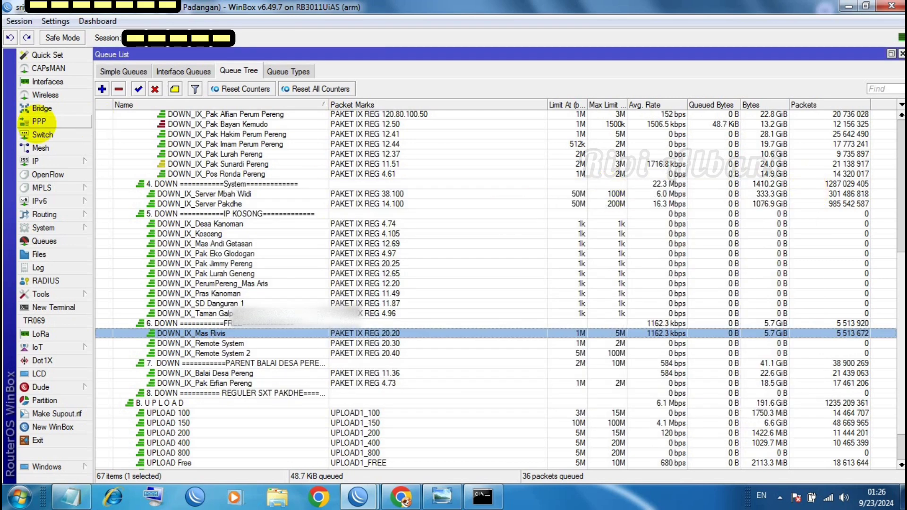
Start a new mangle rule in the IP firewall with the chain prerouting
{"action": "left_click", "coordinate": [37, 160]}
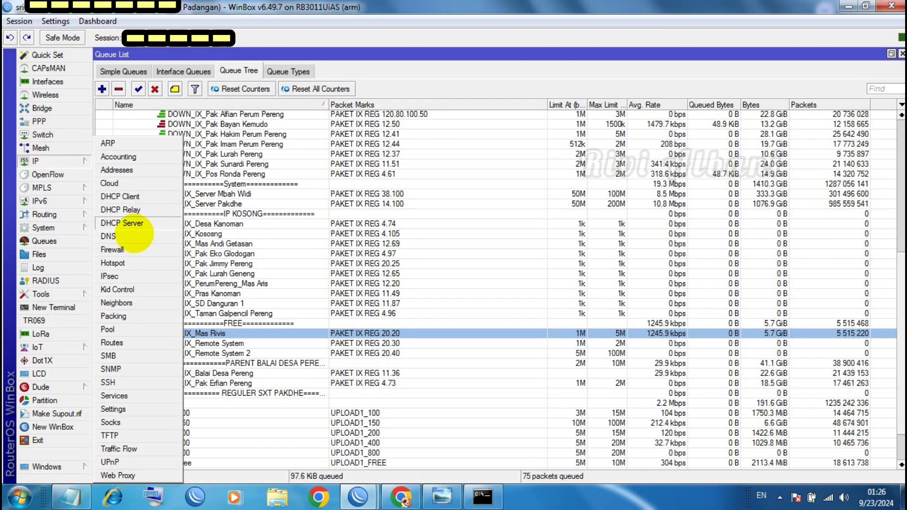
{"action": "left_click", "coordinate": [109, 249]}
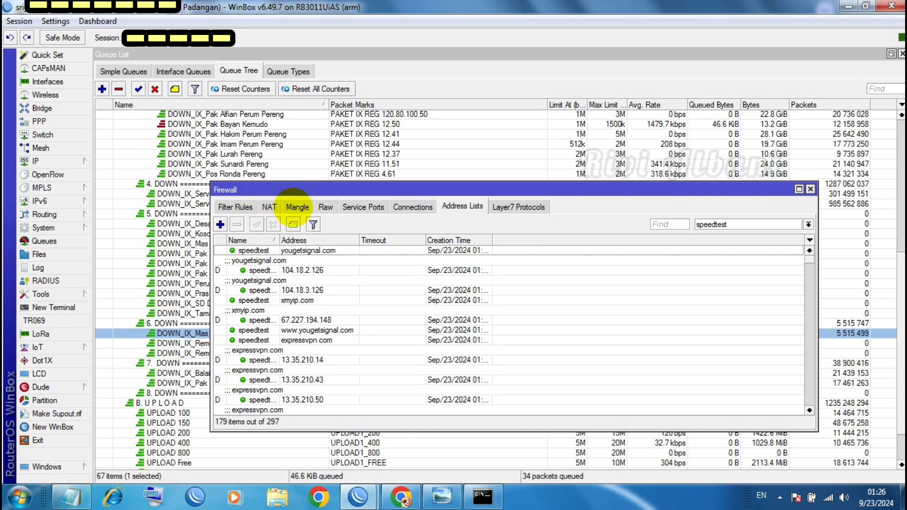
{"action": "left_click", "coordinate": [293, 207]}
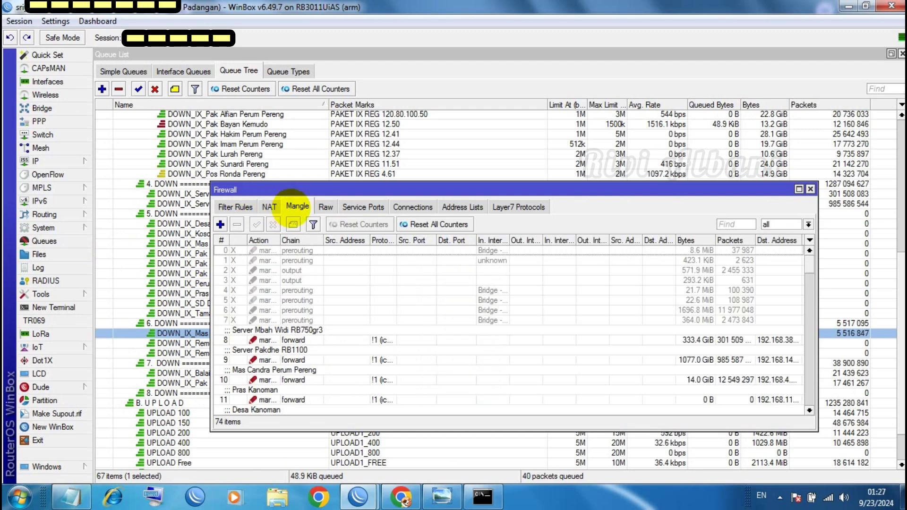
{"action": "left_click", "coordinate": [220, 224]}
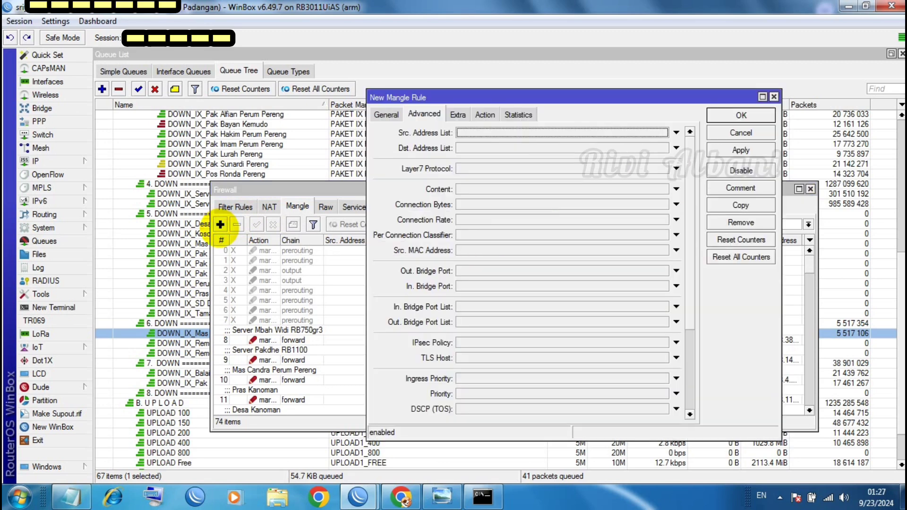
{"action": "left_click", "coordinate": [386, 115]}
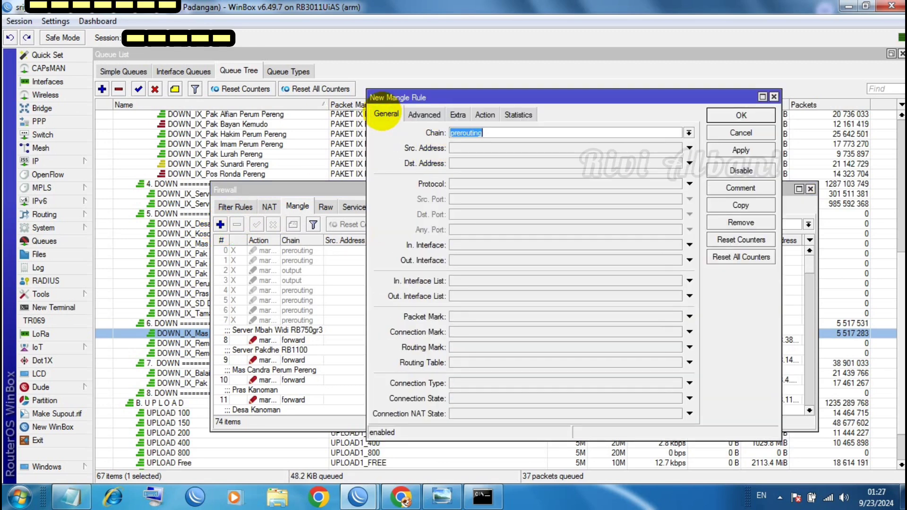
{"action": "left_click", "coordinate": [505, 132]}
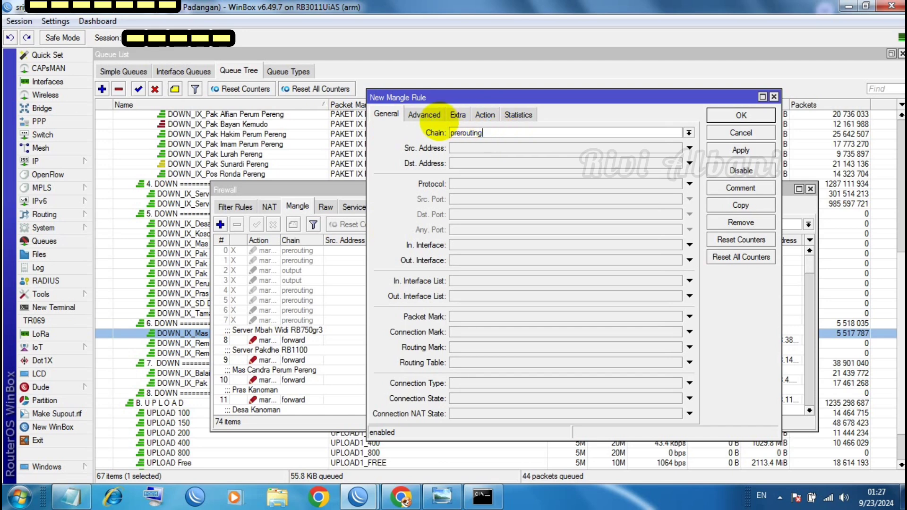
Set the new mangle rule's source address list to Private-Local and its destination address list to speedtest
{"action": "left_click", "coordinate": [424, 114]}
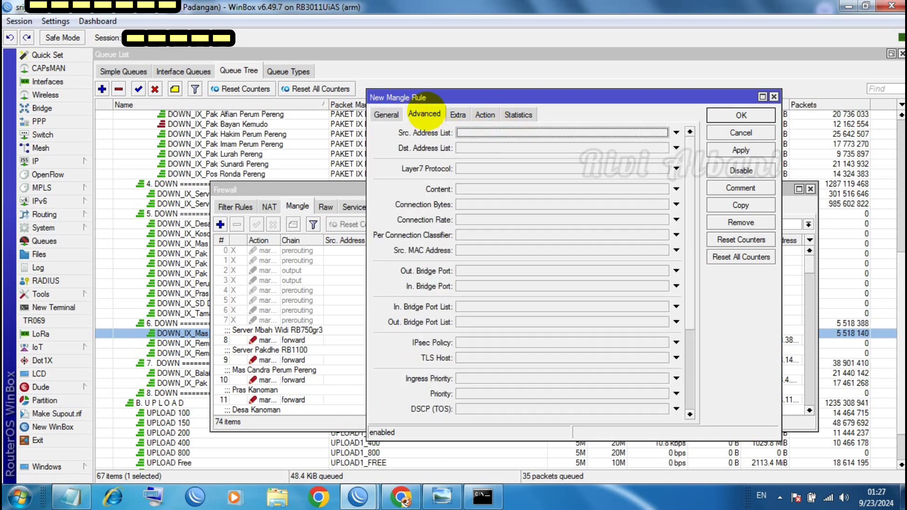
{"action": "left_click", "coordinate": [500, 133]}
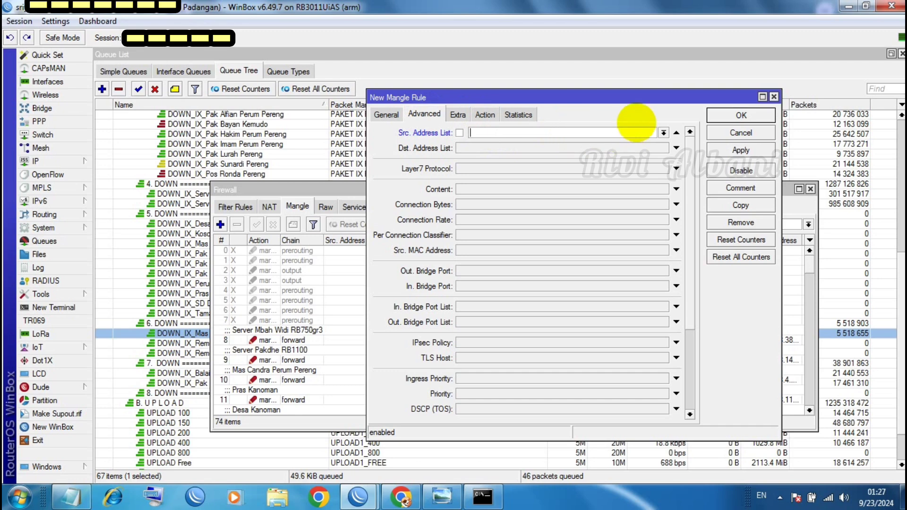
{"action": "left_click", "coordinate": [663, 133]}
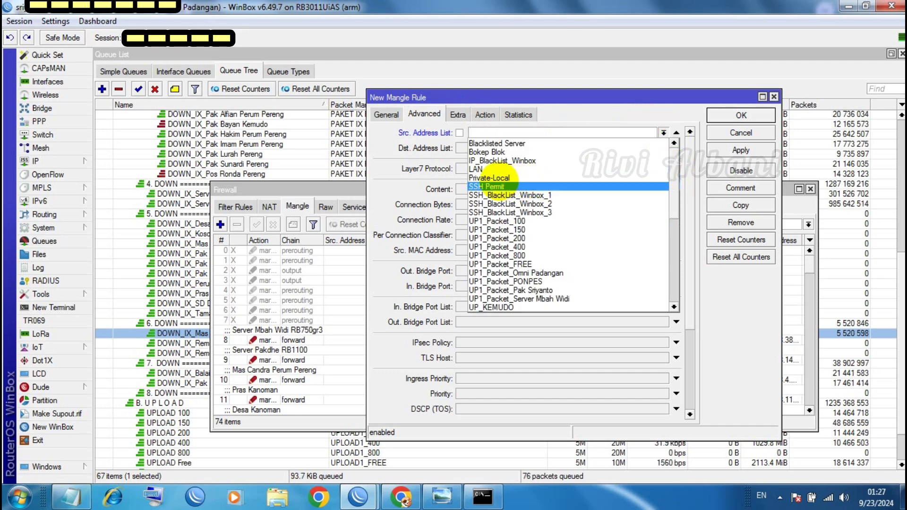
{"action": "left_click", "coordinate": [493, 178]}
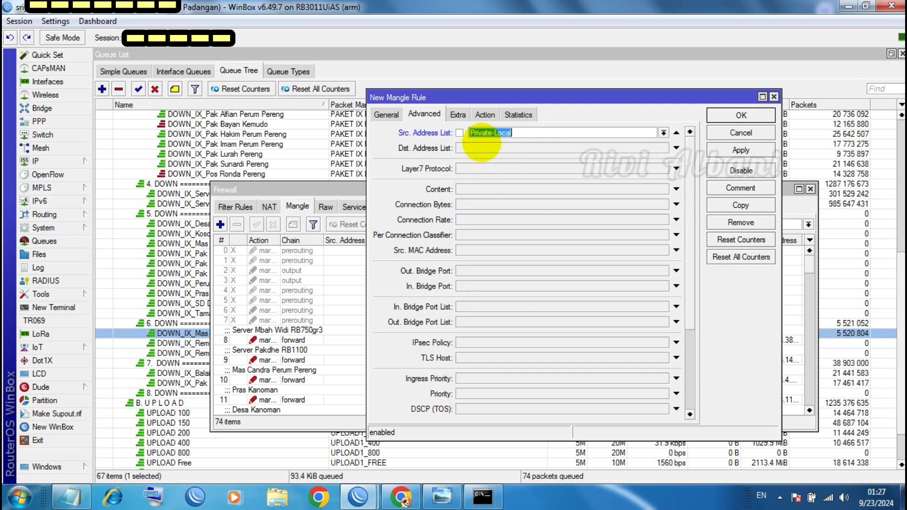
{"action": "left_click", "coordinate": [486, 147]}
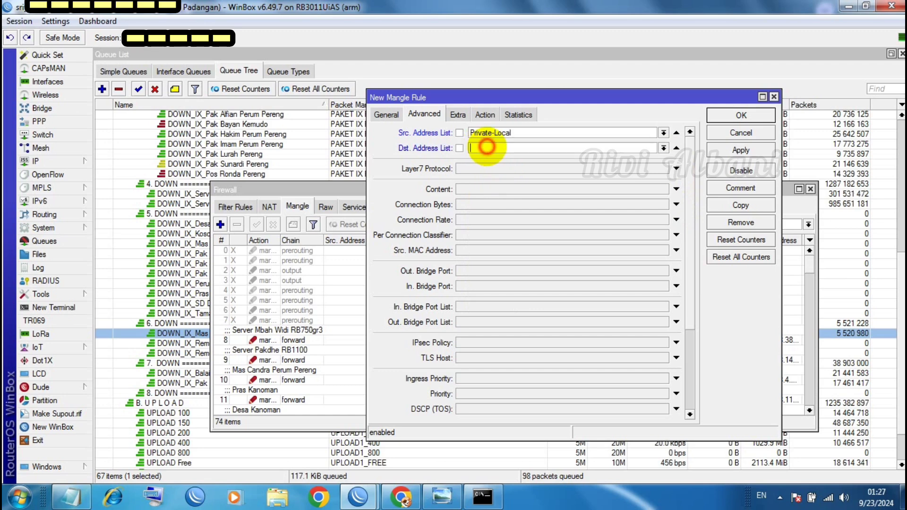
{"action": "left_click", "coordinate": [663, 148]}
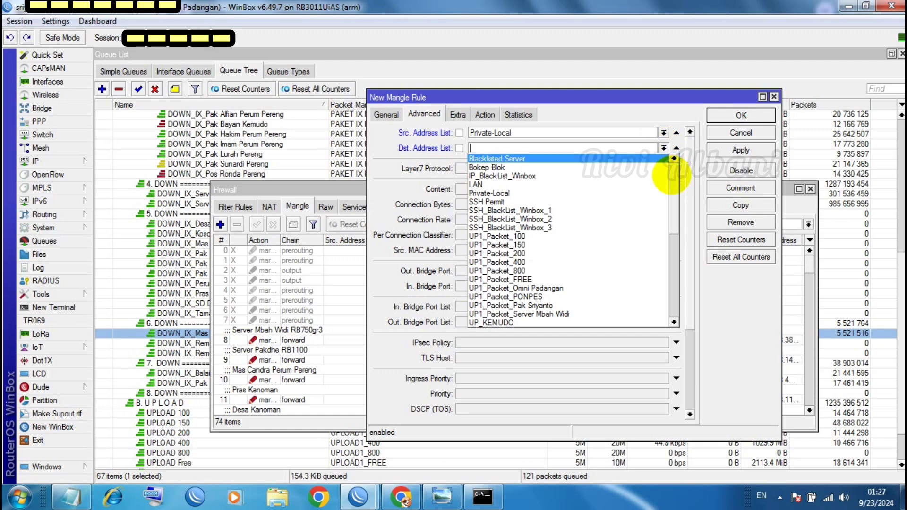
{"action": "scroll", "coordinate": [671, 196], "scroll_direction": "down", "scroll_amount": 2}
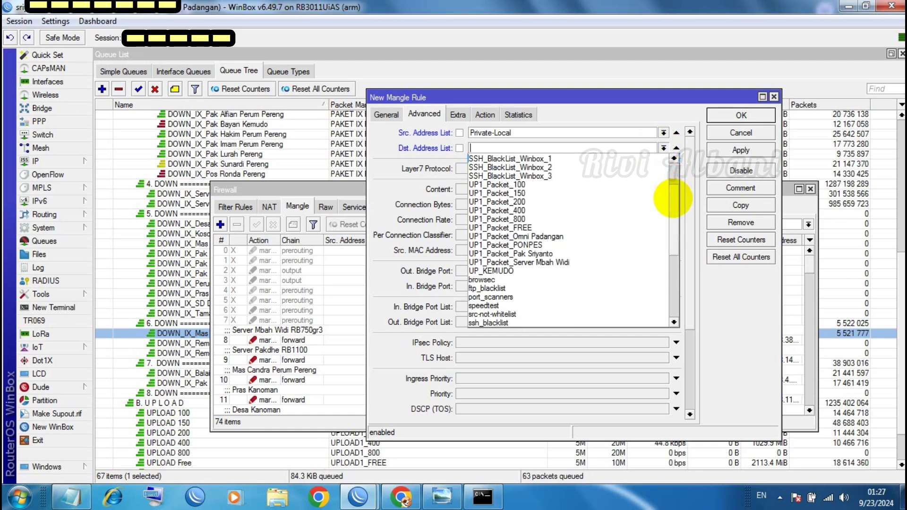
{"action": "scroll", "coordinate": [517, 314], "scroll_direction": "down", "scroll_amount": 2}
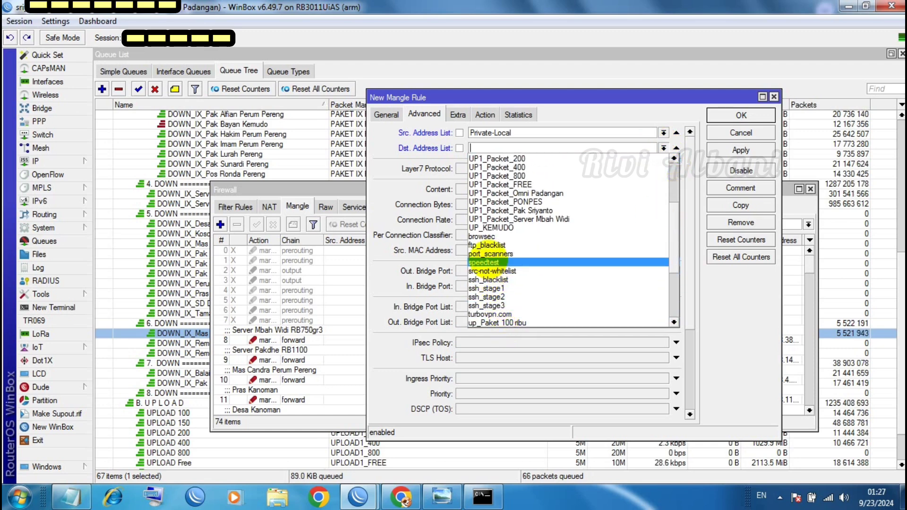
{"action": "left_click", "coordinate": [485, 261]}
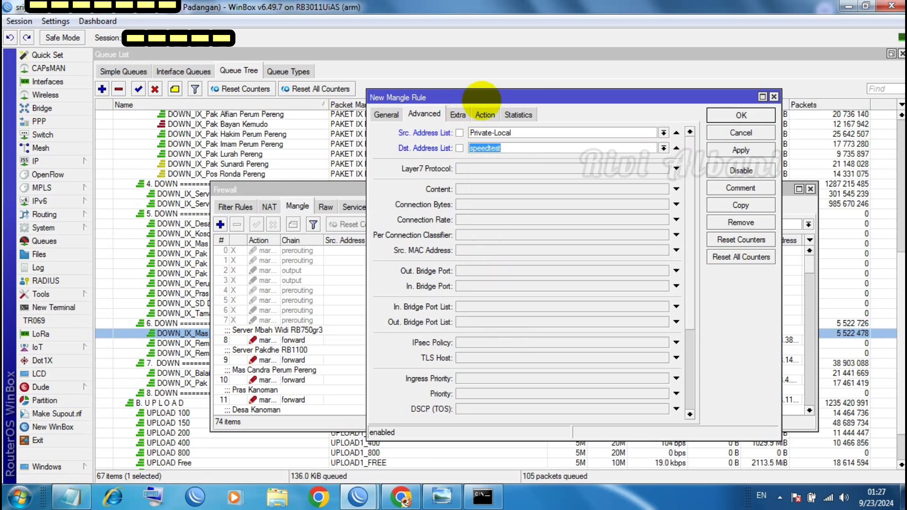
Set the mangle rule's action to mark routing with the new routing mark Menuju-SpeedTest
{"action": "left_click", "coordinate": [485, 114]}
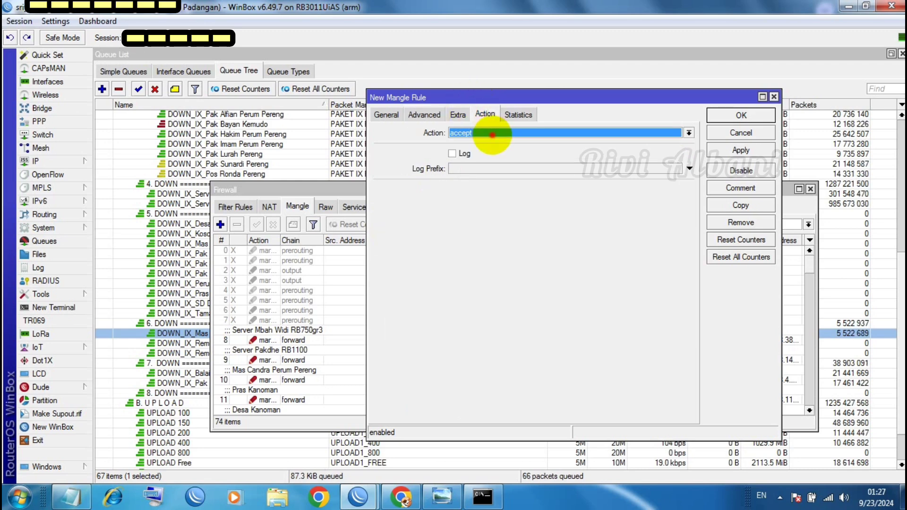
{"action": "left_click", "coordinate": [492, 135]}
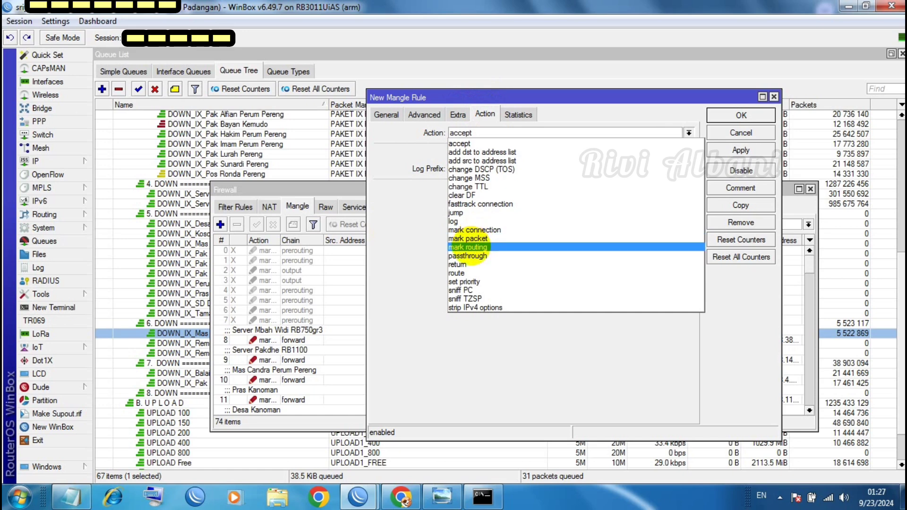
{"action": "left_click", "coordinate": [473, 247]}
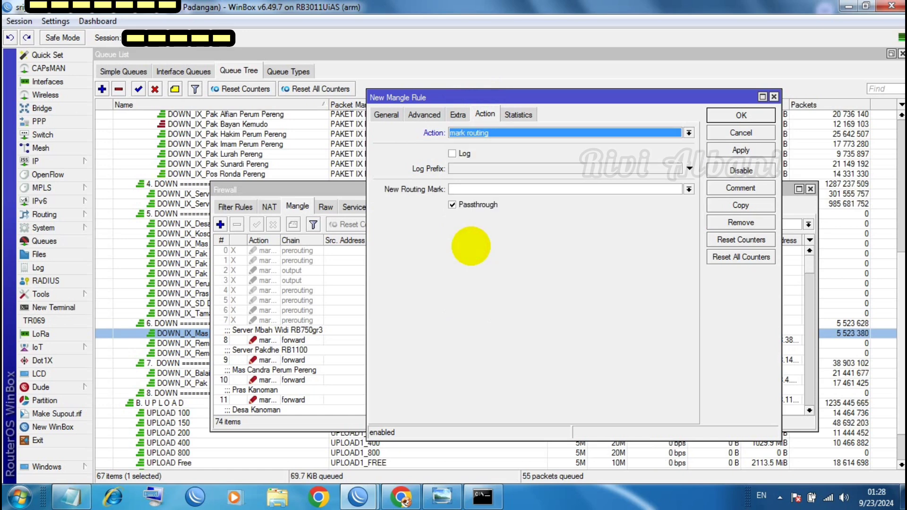
{"action": "left_click", "coordinate": [588, 189]}
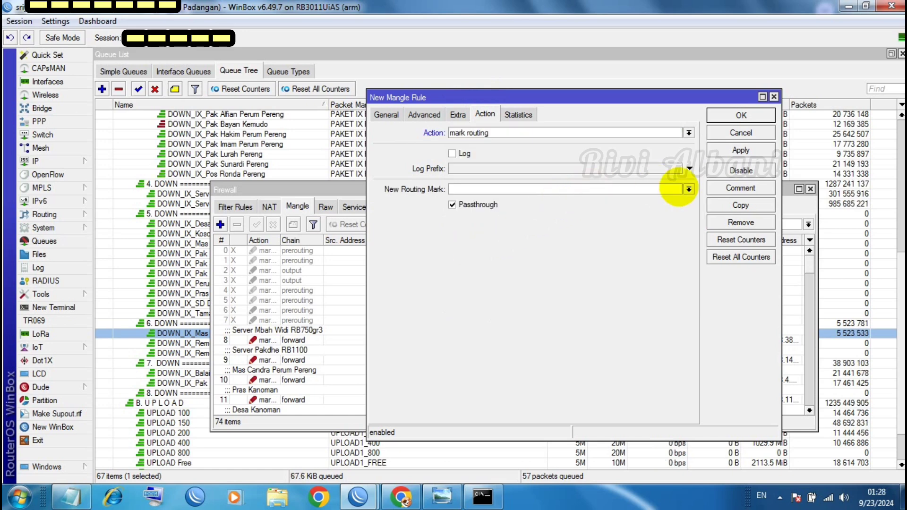
{"action": "left_click", "coordinate": [673, 189]}
{"action": "type", "text": "Me"}
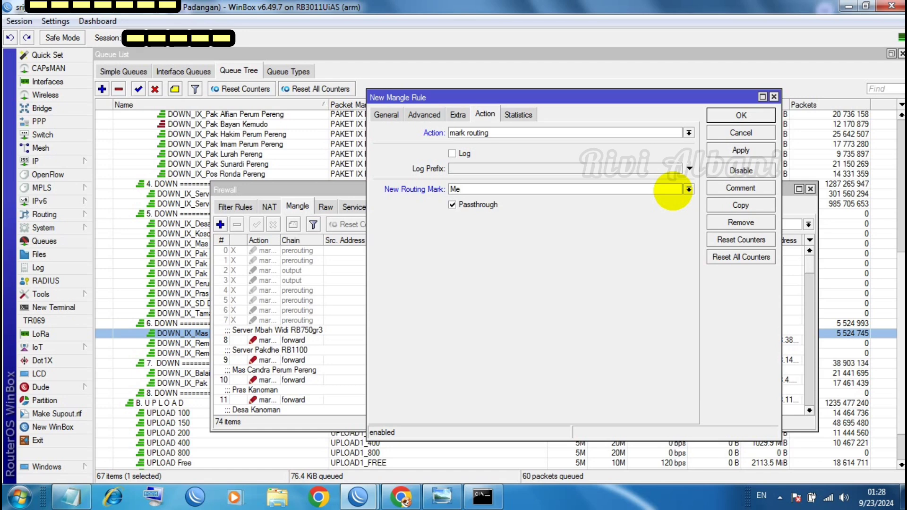
{"action": "type", "text": "nuju-SpeedTest"}
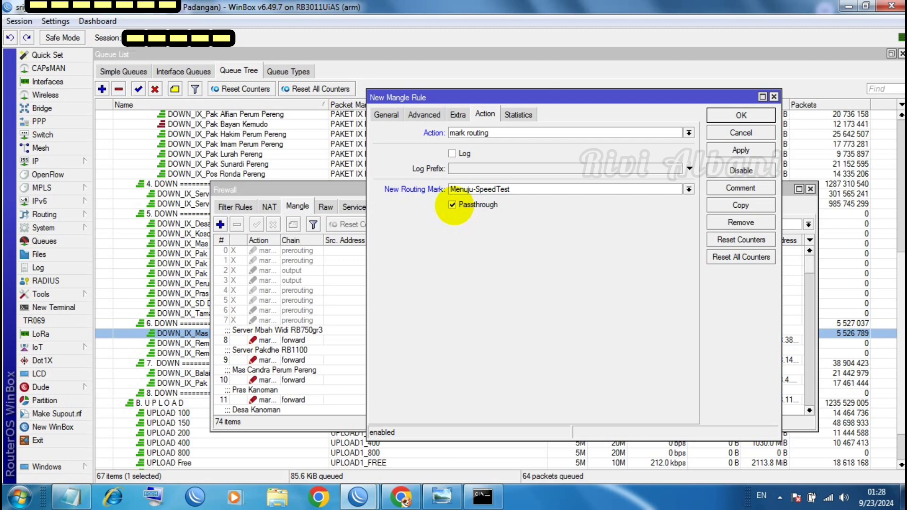
Turn off passthrough for the mangle rule, apply it and close the rule dialog
{"action": "left_click", "coordinate": [453, 204]}
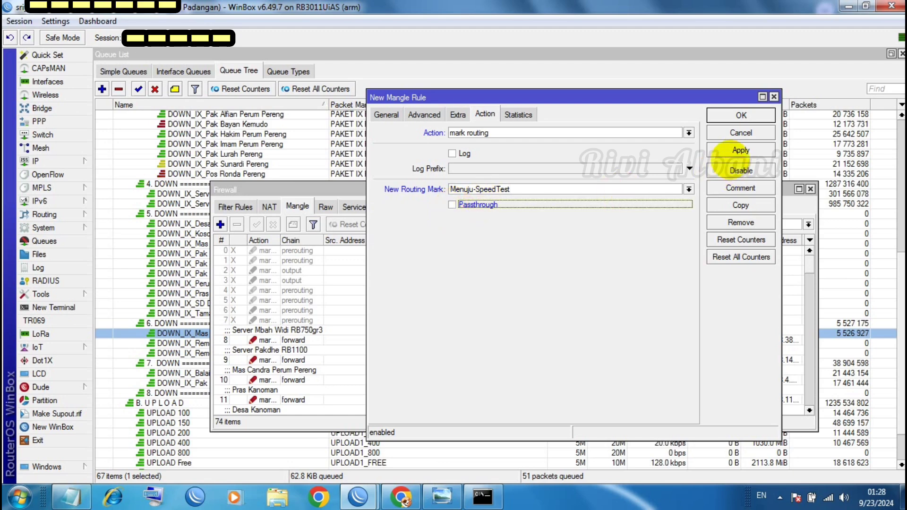
{"action": "left_click", "coordinate": [741, 150]}
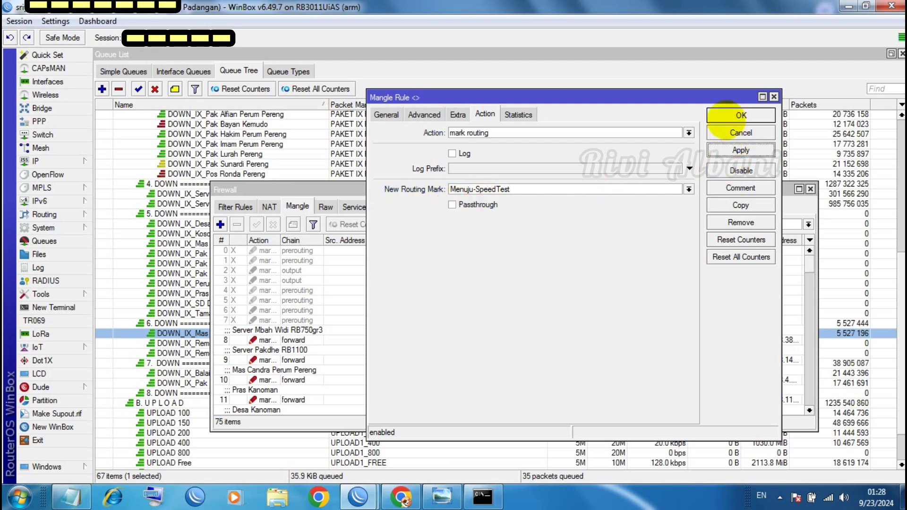
{"action": "left_click", "coordinate": [730, 116]}
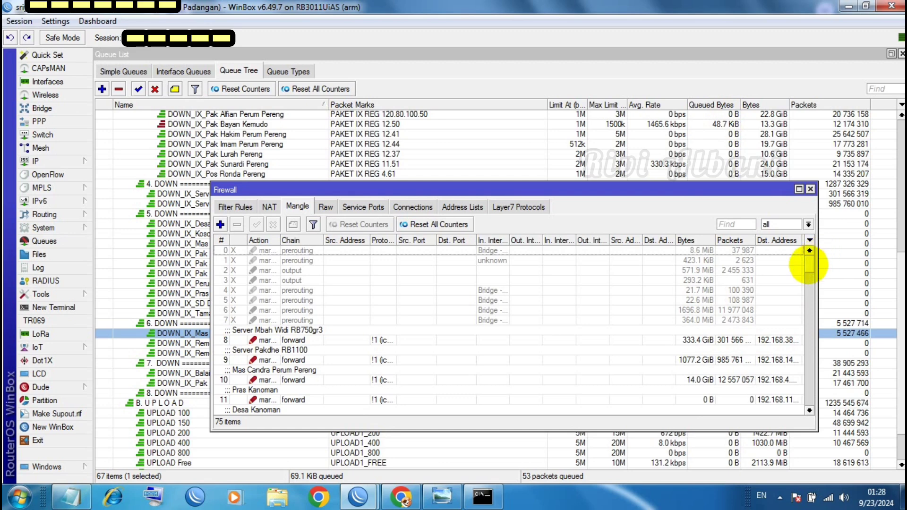
Move the new prerouting rule for the Private-Local and speedtest lists to the first position in the mangle list
{"action": "left_click_drag", "start_coordinate": [808, 264], "coordinate": [810, 401]}
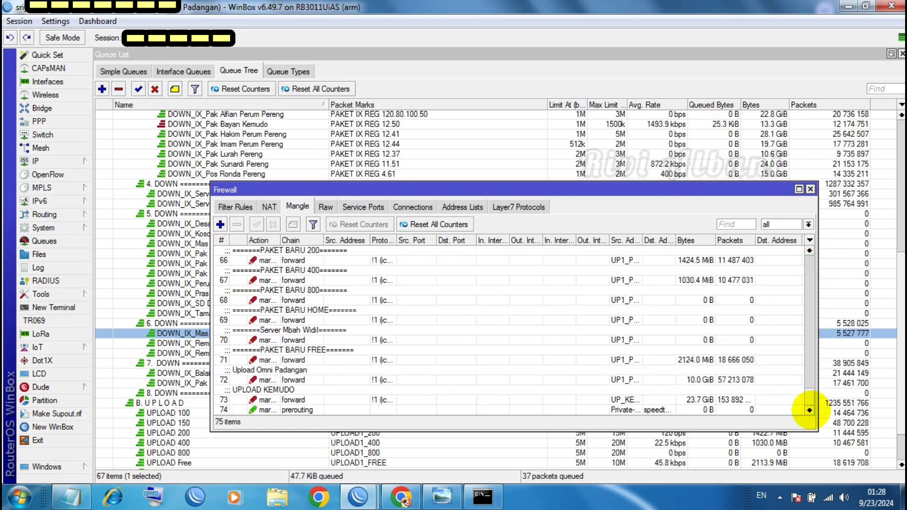
{"action": "left_click_drag", "start_coordinate": [519, 408], "coordinate": [495, 238]}
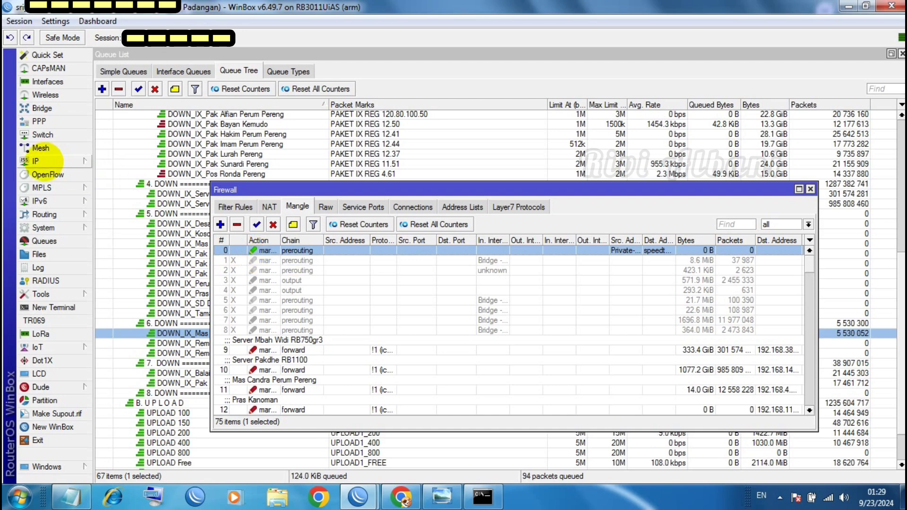
Start a new IP route for 0.0.0.0/0 with gateway pptp-Cabang-Pusat and gateway checking by ping
{"action": "left_click", "coordinate": [38, 161]}
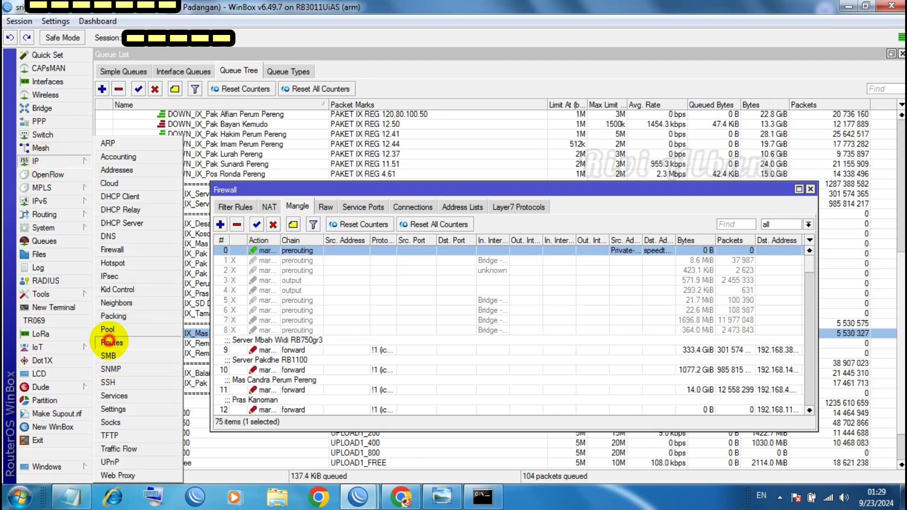
{"action": "left_click", "coordinate": [109, 342]}
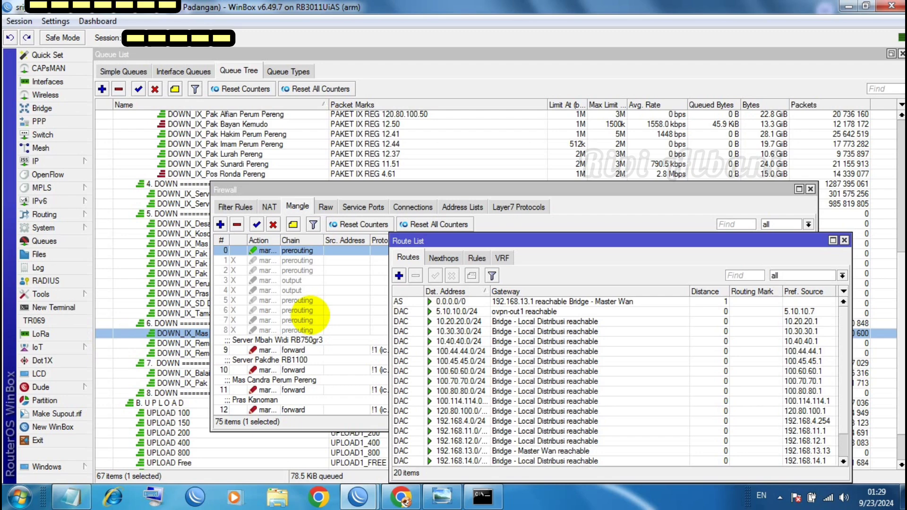
{"action": "left_click", "coordinate": [399, 275]}
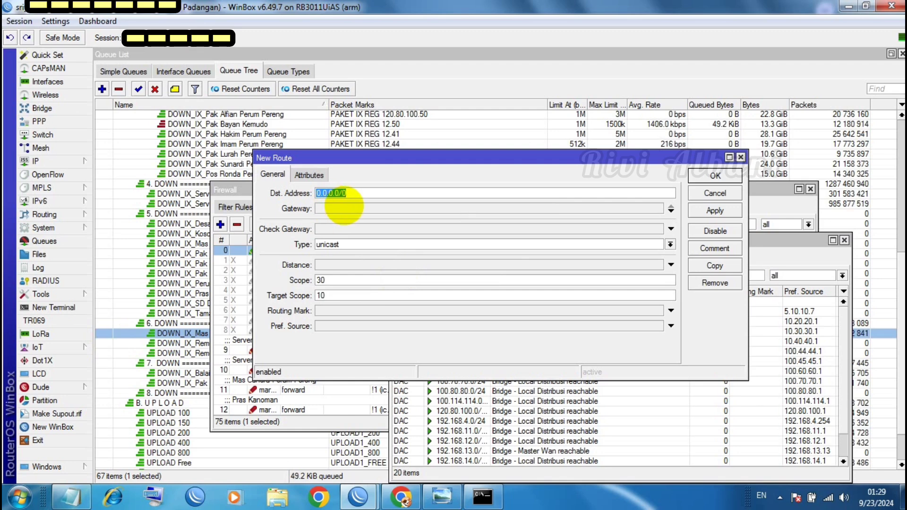
{"action": "left_click", "coordinate": [344, 208]}
{"action": "left_click", "coordinate": [459, 208]}
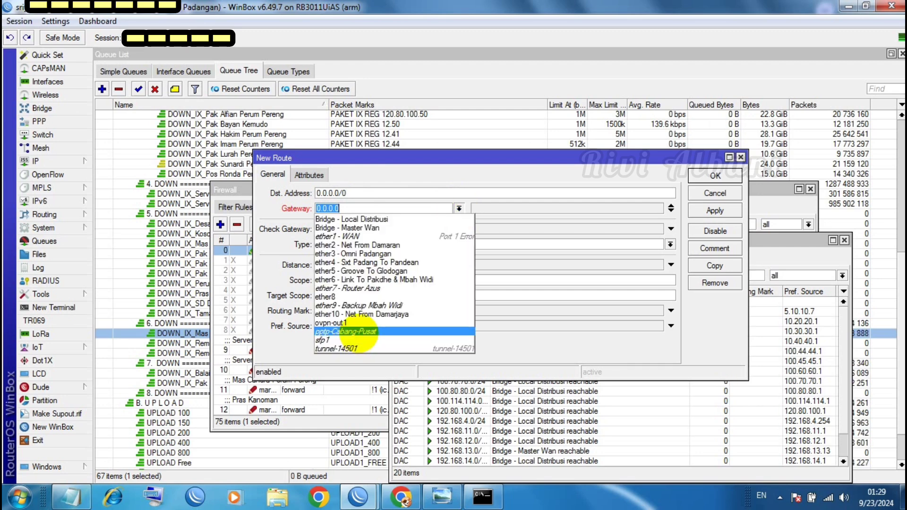
{"action": "left_click", "coordinate": [358, 332]}
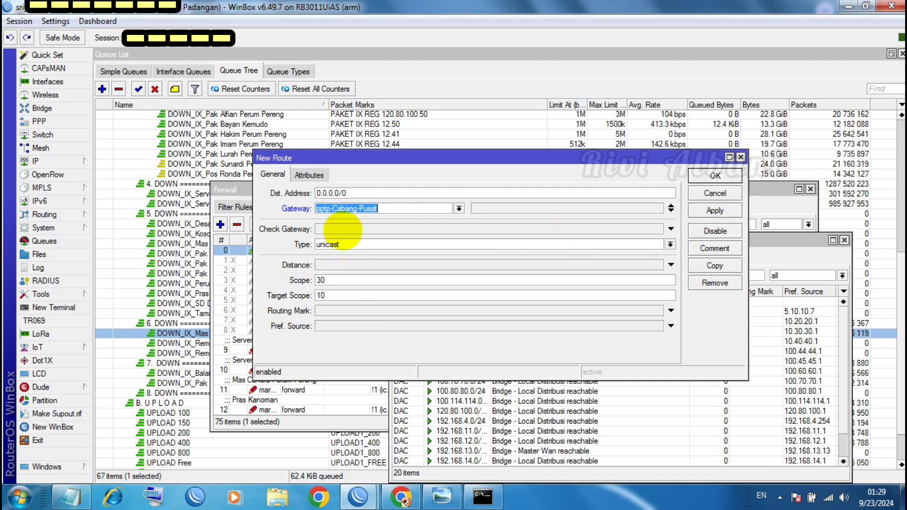
{"action": "left_click", "coordinate": [343, 231]}
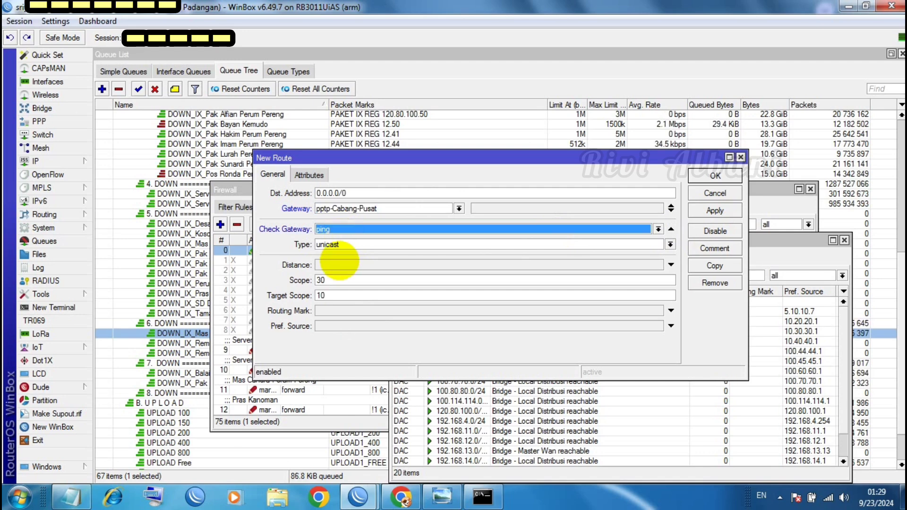
Set the new route's distance to 2 and its routing mark to Menuju-SpeedTest, and save the route
{"action": "left_click", "coordinate": [336, 264]}
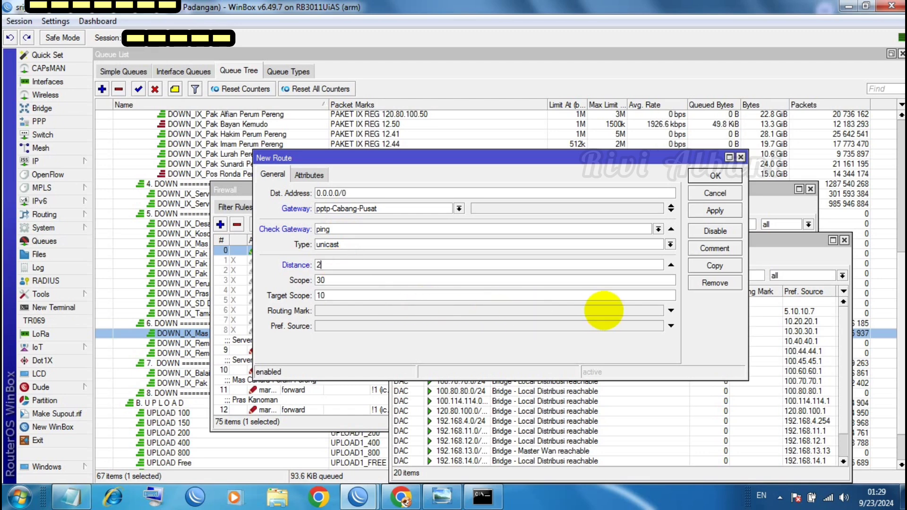
{"action": "left_click", "coordinate": [659, 311]}
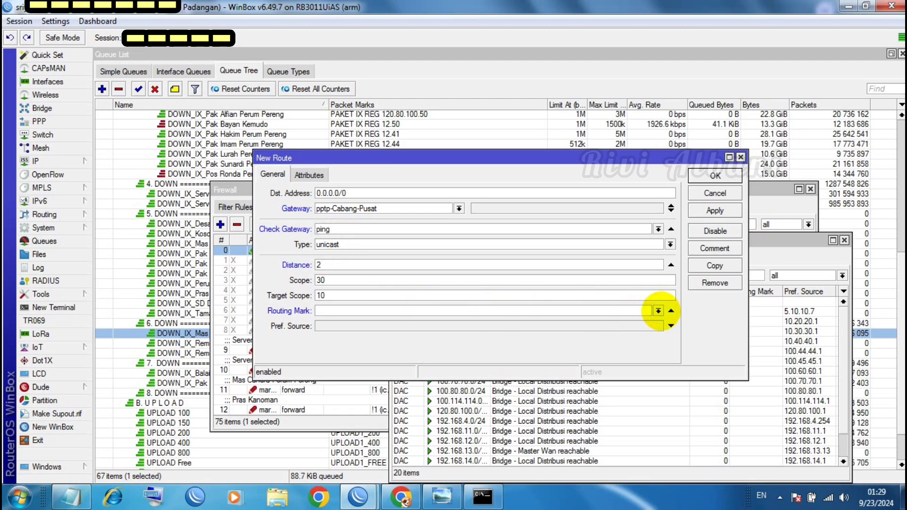
{"action": "left_click", "coordinate": [658, 311]}
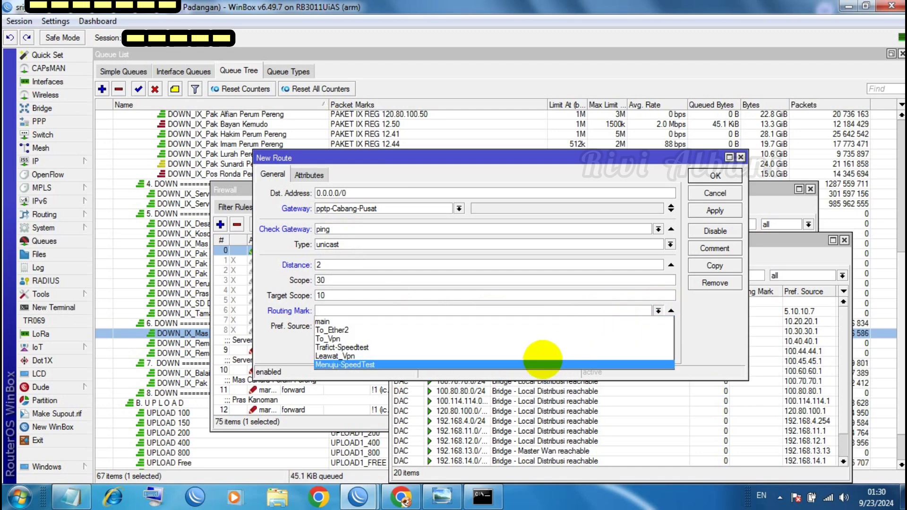
{"action": "left_click", "coordinate": [539, 362]}
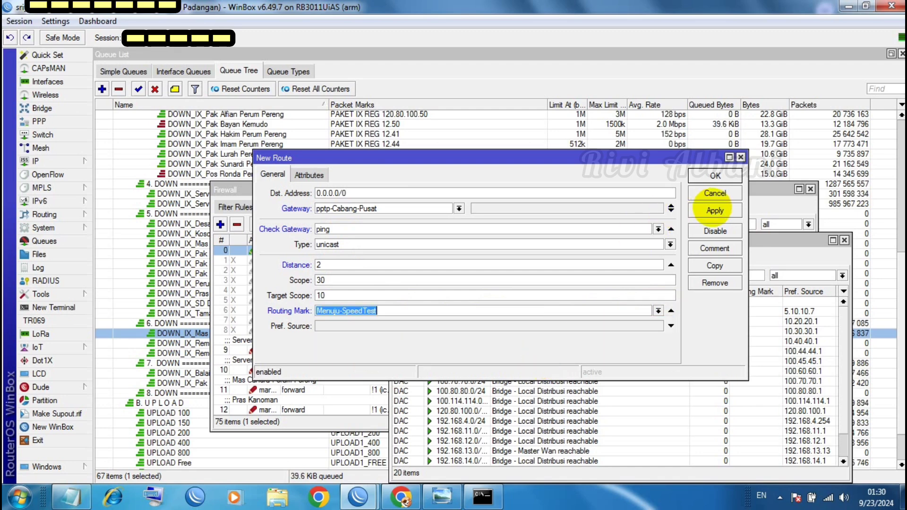
{"action": "left_click", "coordinate": [715, 210]}
{"action": "left_click", "coordinate": [715, 176]}
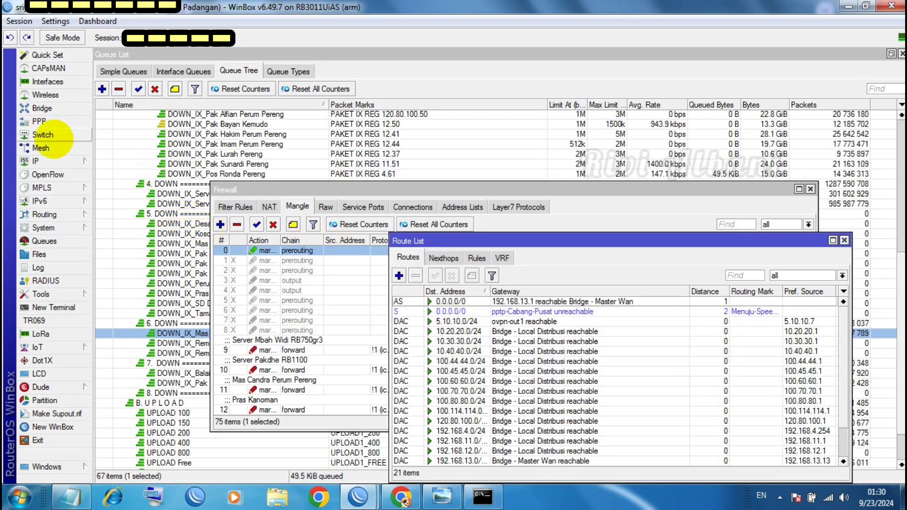
{"action": "left_click", "coordinate": [38, 160]}
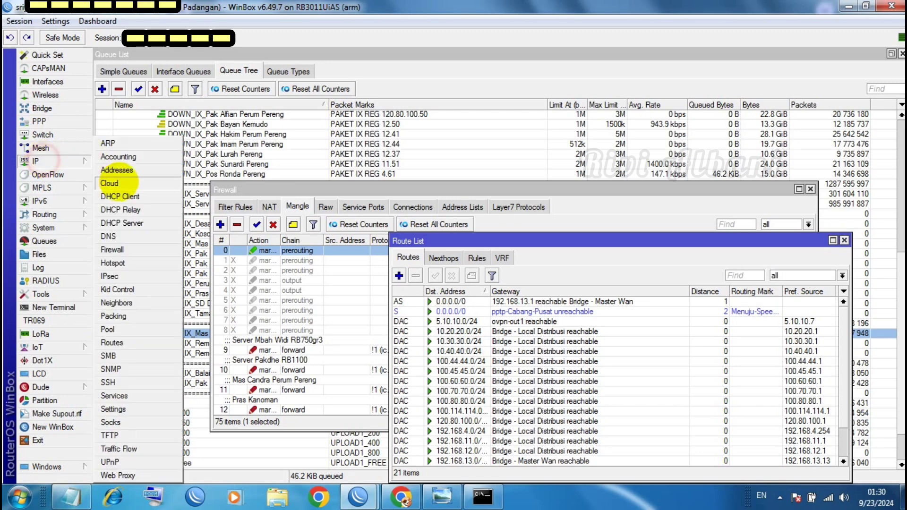
{"action": "left_click", "coordinate": [112, 236]}
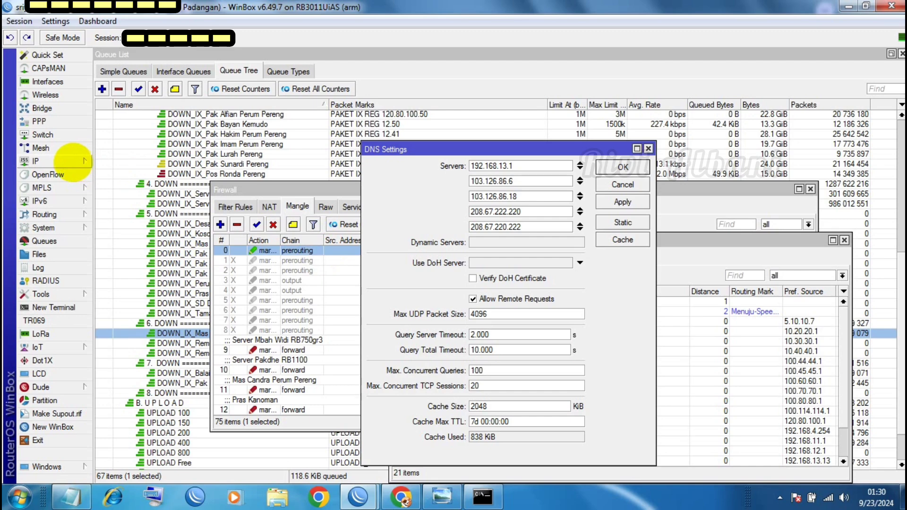
{"action": "left_click", "coordinate": [72, 162]}
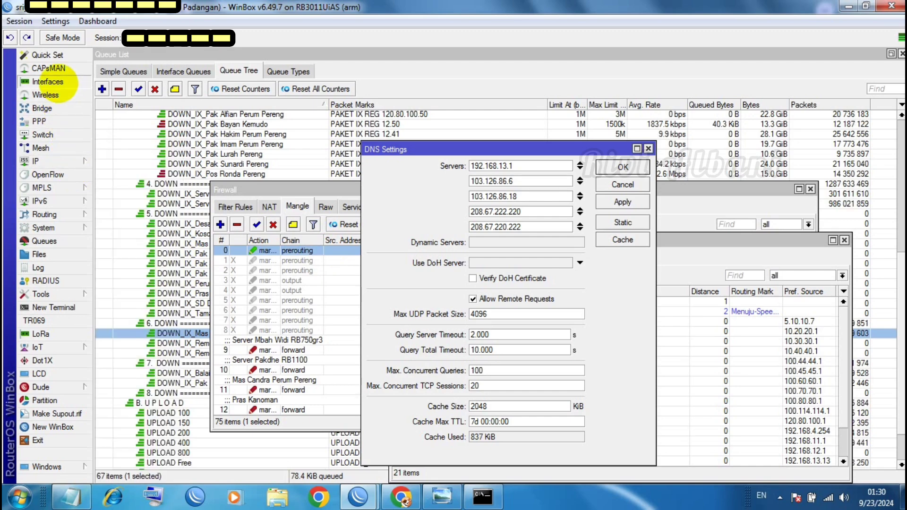
Enable the pptp-Cabang-Pusat PPTP client interface and copy the remote address from its connection status
{"action": "left_click", "coordinate": [47, 81]}
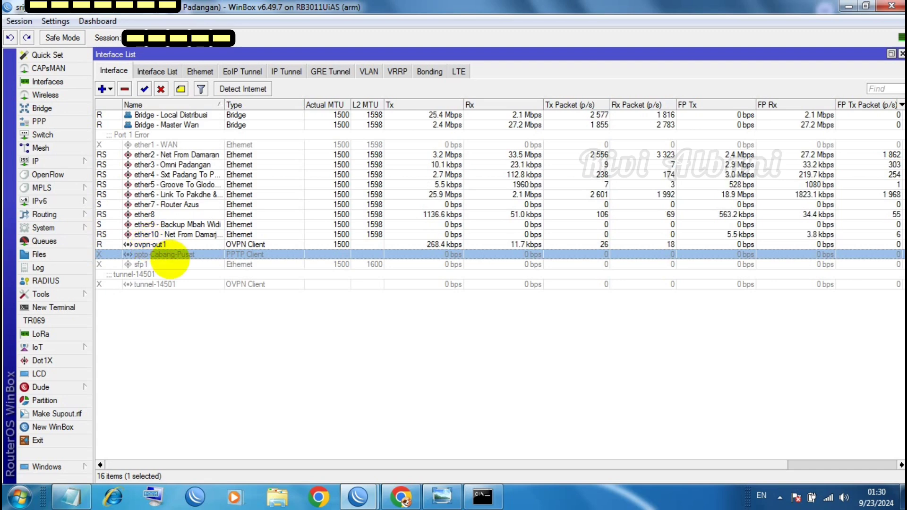
{"action": "left_click", "coordinate": [144, 88]}
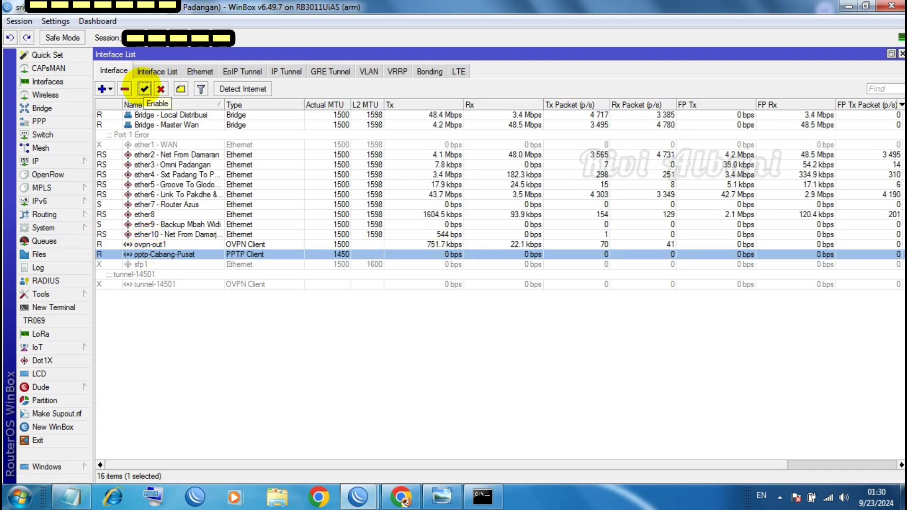
{"action": "double_click", "coordinate": [198, 254]}
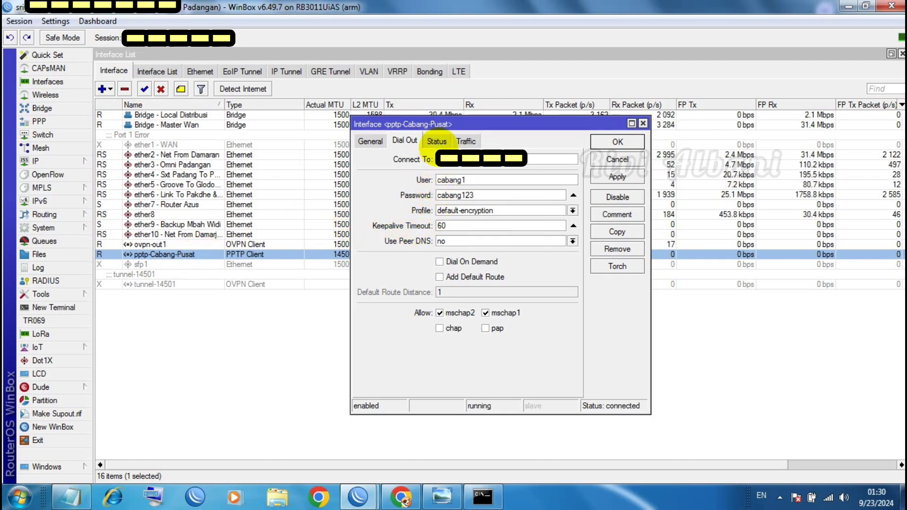
{"action": "left_click", "coordinate": [436, 140]}
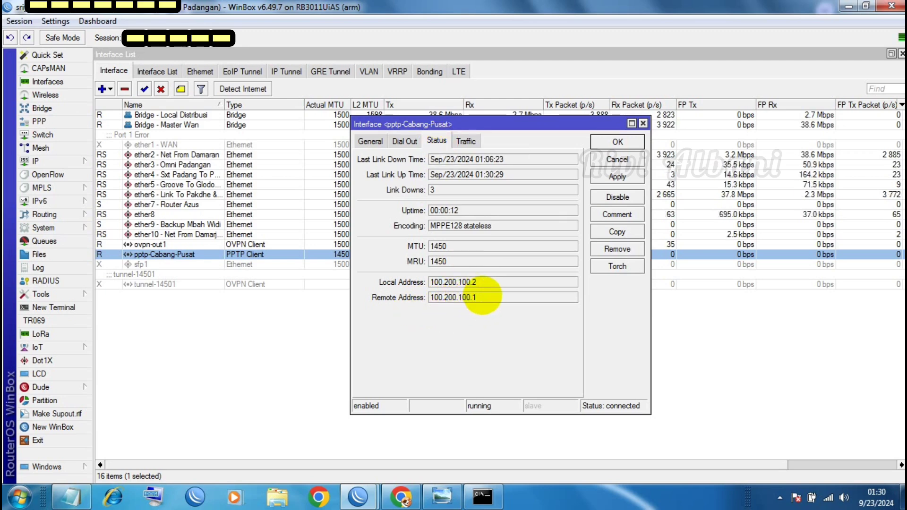
{"action": "left_click_drag", "start_coordinate": [482, 297], "coordinate": [432, 297]}
{"action": "right_click", "coordinate": [435, 296]}
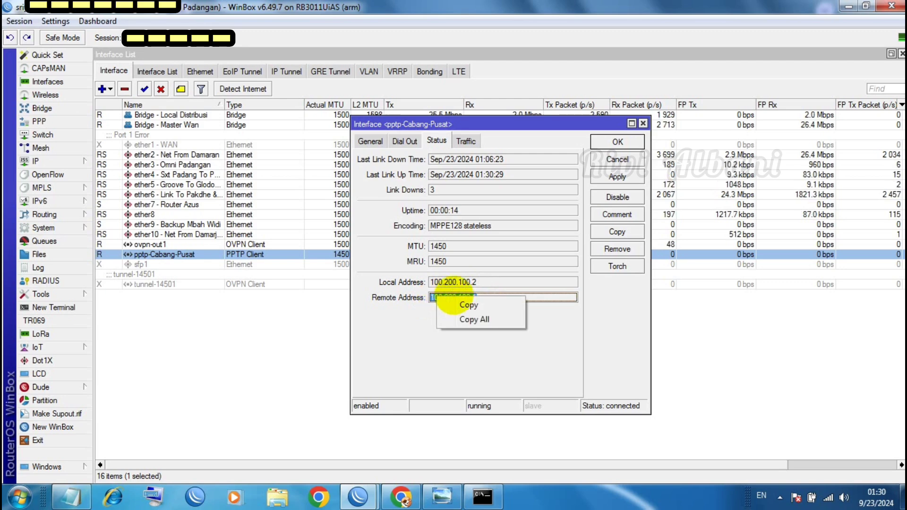
{"action": "left_click", "coordinate": [473, 304]}
{"action": "left_click", "coordinate": [617, 142]}
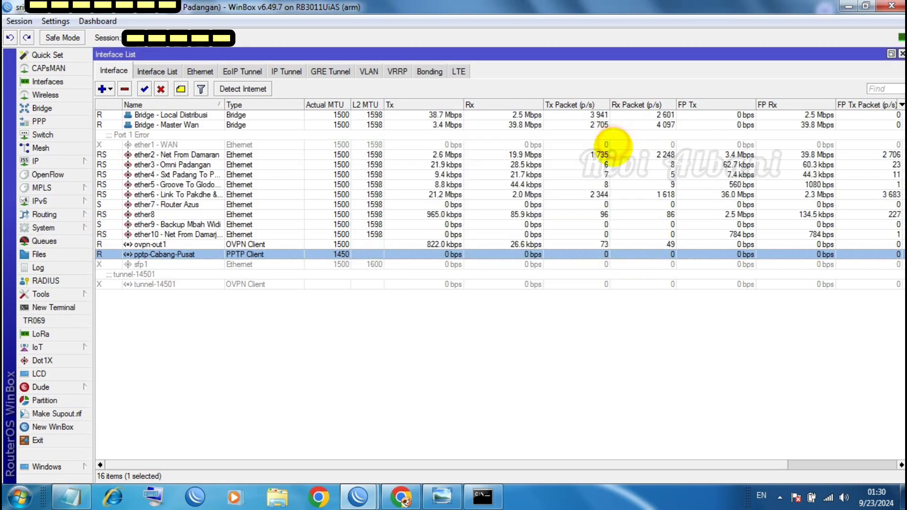
Add the copied VPN remote address 100.200.100.1 as an additional DNS server and save the DNS settings
{"action": "left_click", "coordinate": [62, 162]}
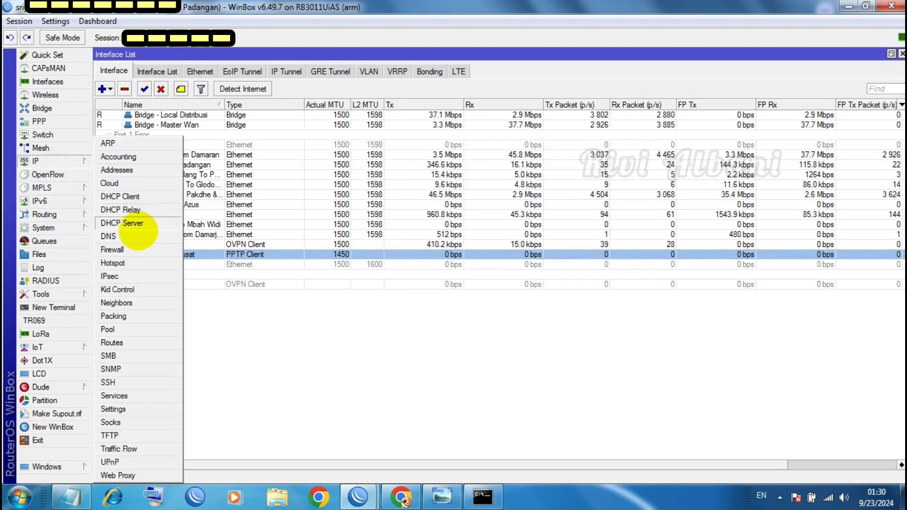
{"action": "left_click", "coordinate": [116, 234]}
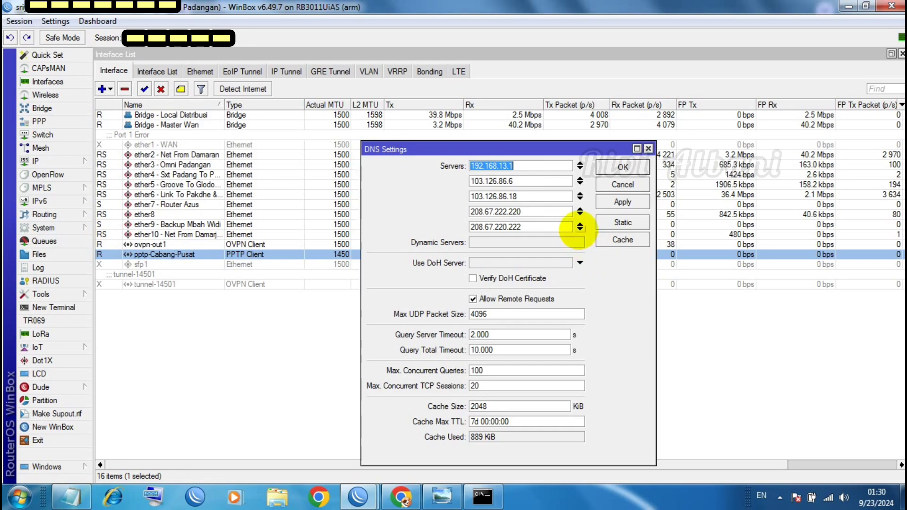
{"action": "left_click", "coordinate": [579, 230]}
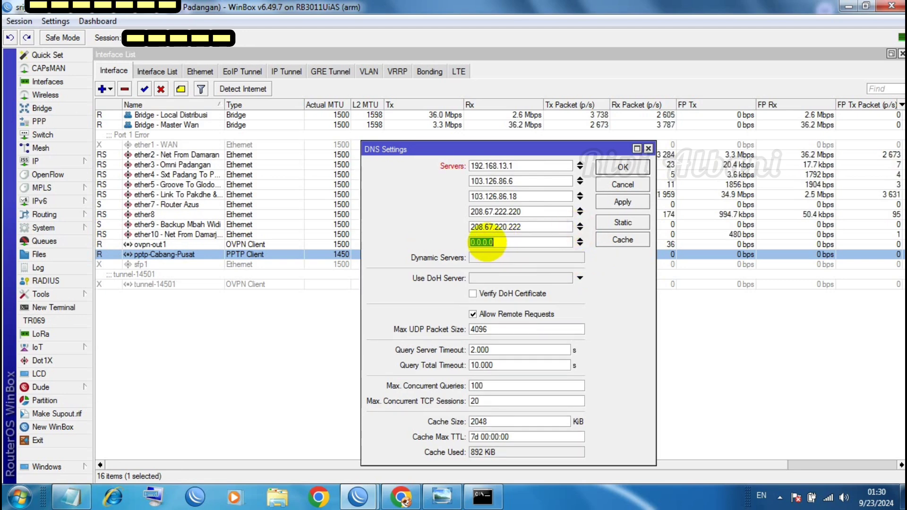
{"action": "right_click", "coordinate": [487, 242]}
{"action": "left_click", "coordinate": [520, 279]}
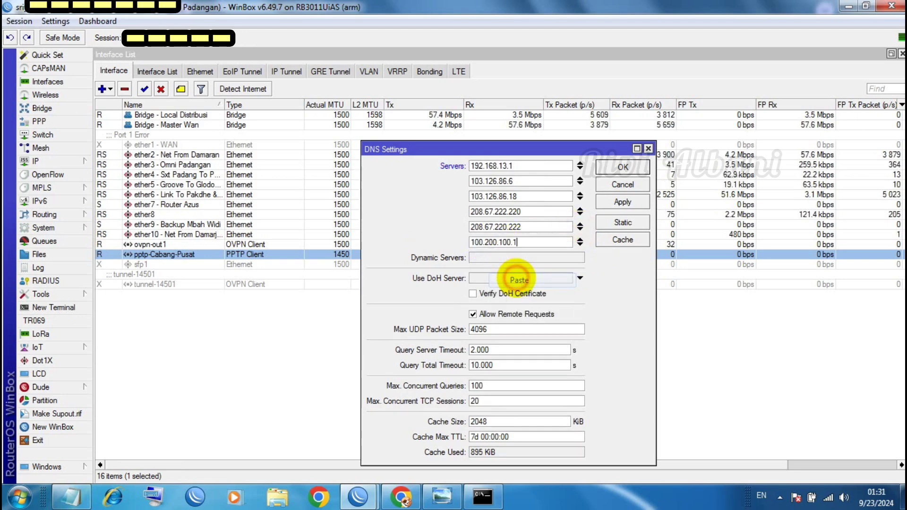
{"action": "left_click", "coordinate": [608, 198]}
{"action": "left_click", "coordinate": [615, 167]}
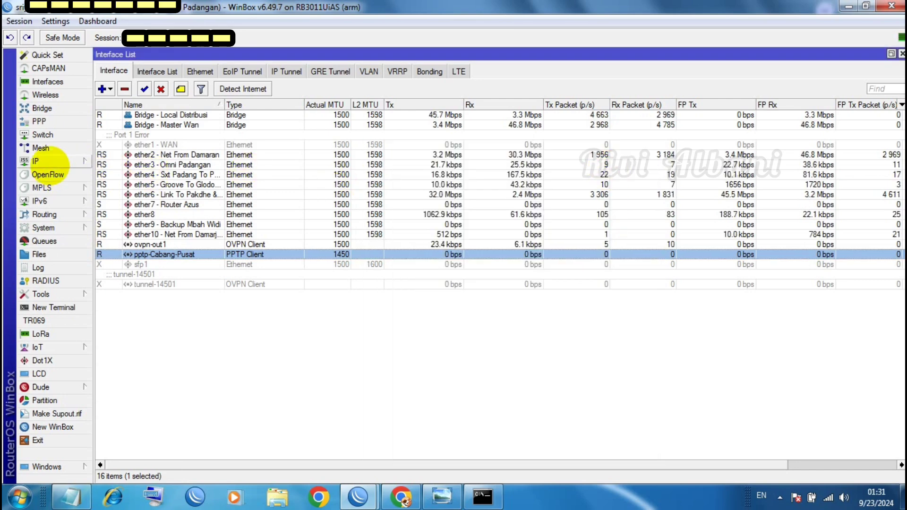
Start a new firewall NAT rule with chain srcnat and out interface pptp-Cabang-Pusat
{"action": "left_click", "coordinate": [51, 162]}
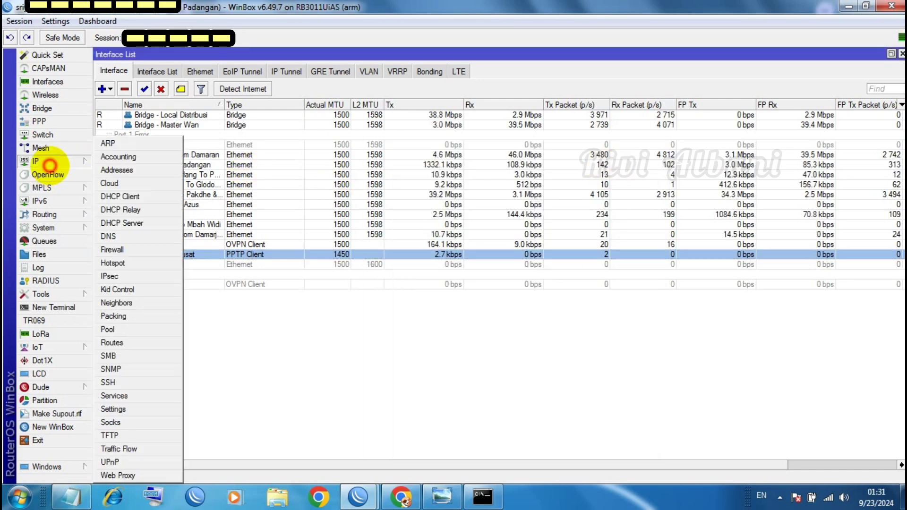
{"action": "left_click", "coordinate": [112, 249]}
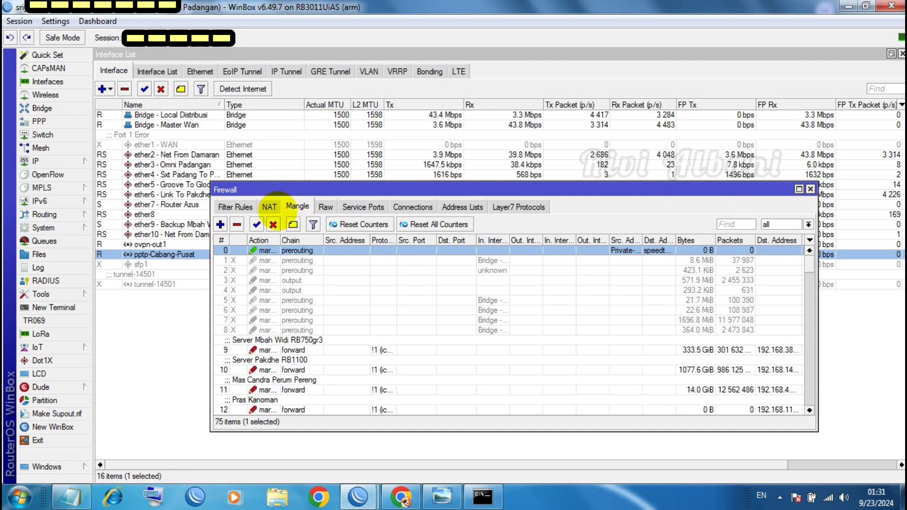
{"action": "left_click", "coordinate": [269, 207]}
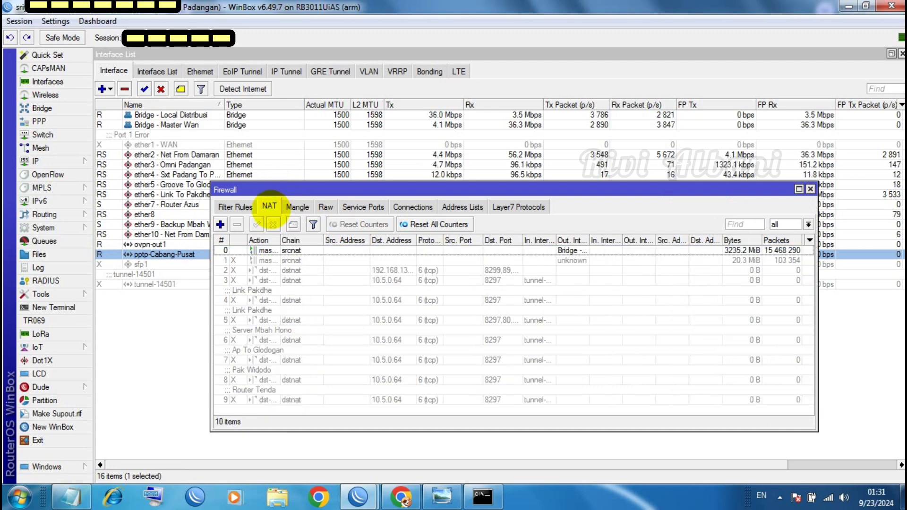
{"action": "left_click", "coordinate": [220, 224]}
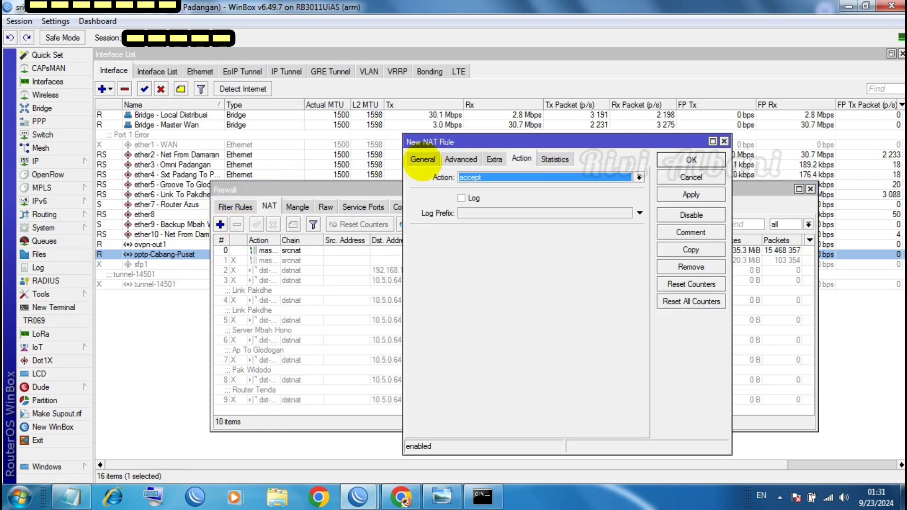
{"action": "left_click", "coordinate": [421, 158]}
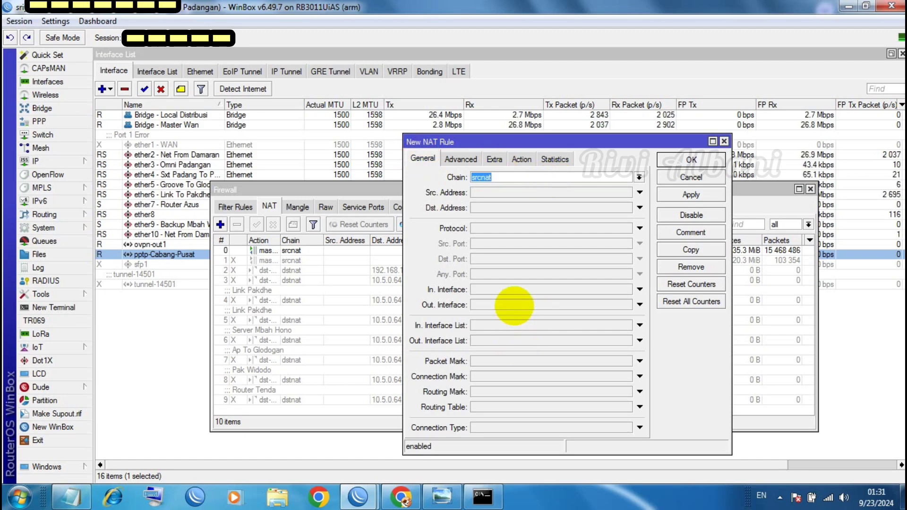
{"action": "left_click", "coordinate": [513, 305]}
{"action": "left_click", "coordinate": [625, 305]}
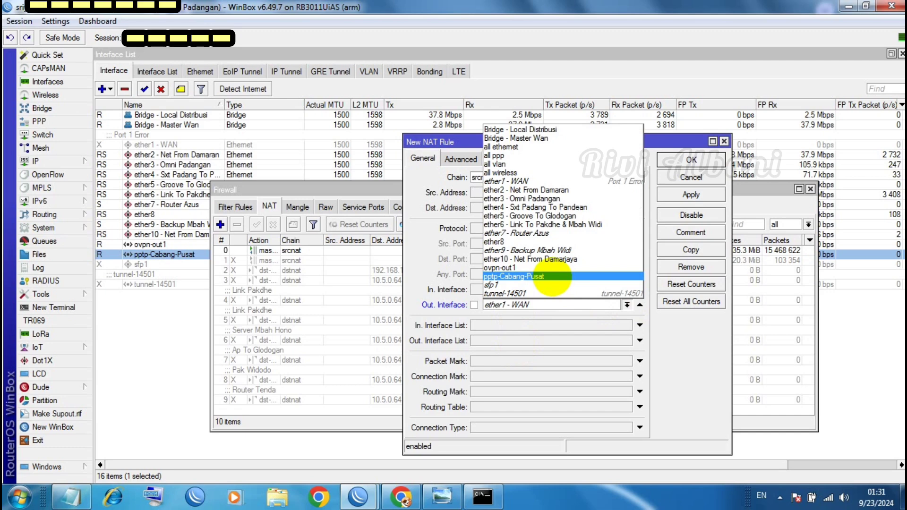
{"action": "left_click", "coordinate": [550, 277]}
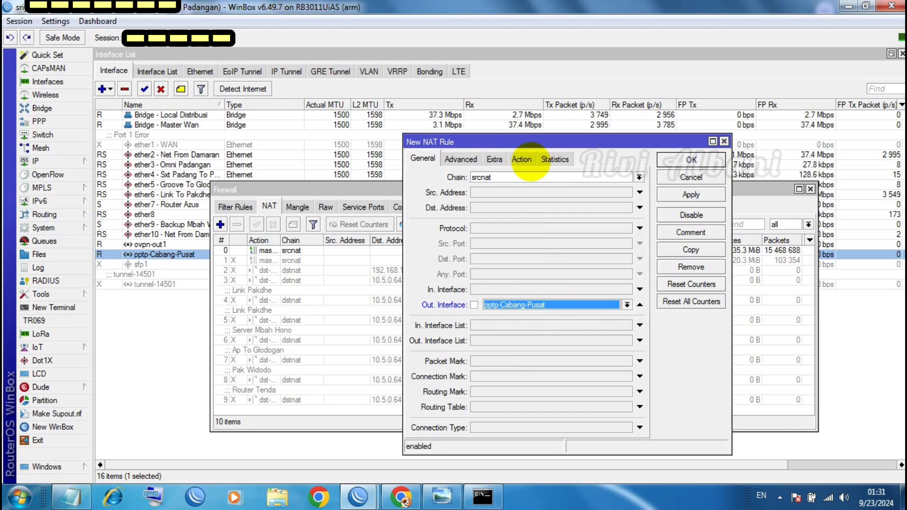
Set the NAT rule's action to masquerade, save it, and move it directly below the first NAT rule
{"action": "left_click", "coordinate": [521, 159]}
{"action": "left_click", "coordinate": [520, 177]}
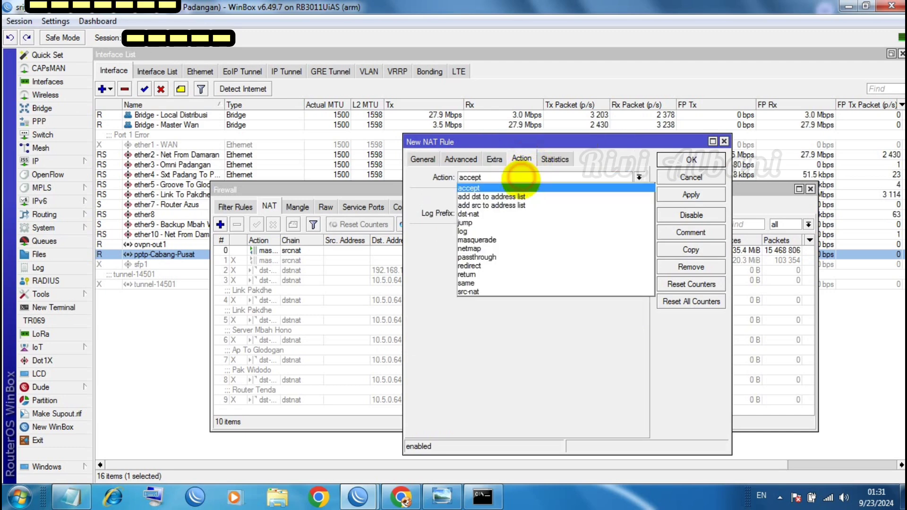
{"action": "left_click", "coordinate": [496, 240]}
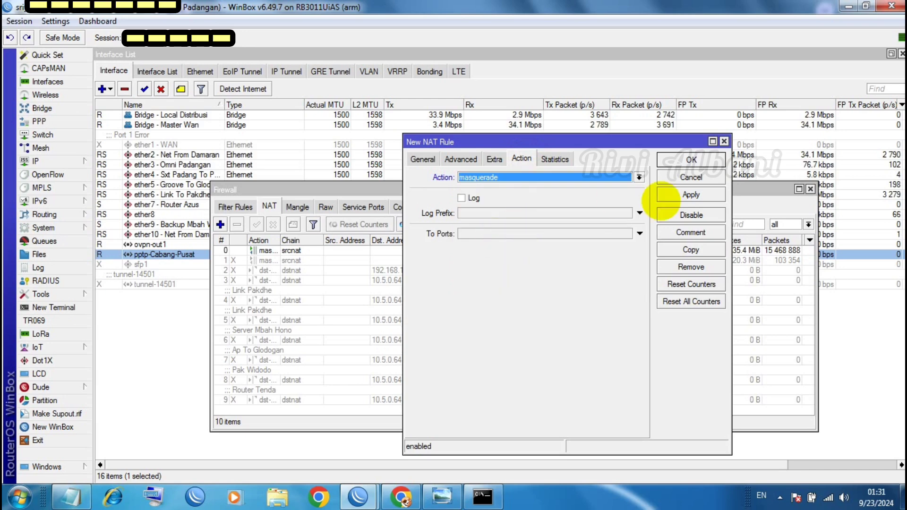
{"action": "left_click", "coordinate": [670, 198]}
{"action": "left_click", "coordinate": [665, 159]}
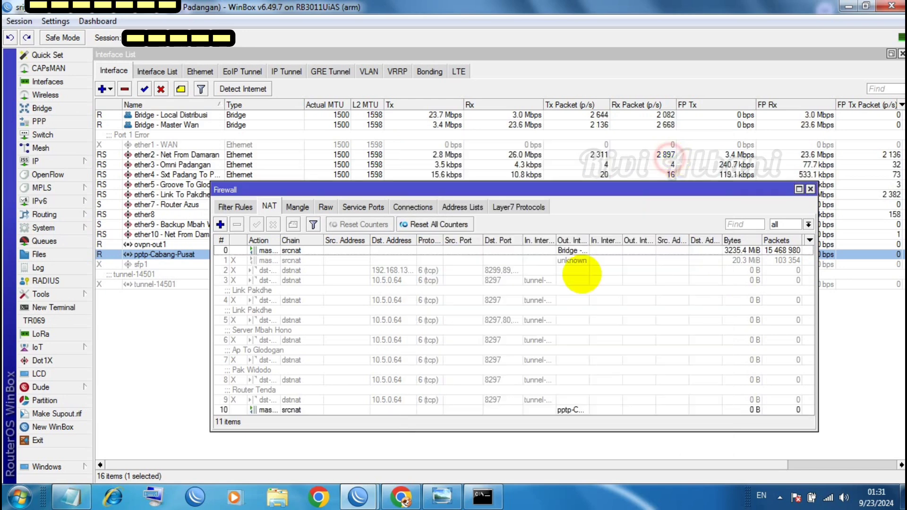
{"action": "left_click_drag", "start_coordinate": [502, 410], "coordinate": [491, 259]}
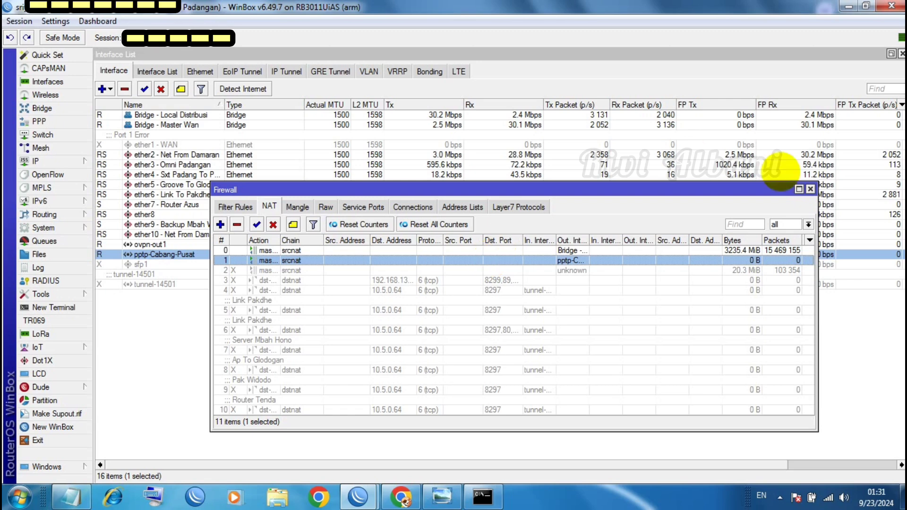
{"action": "left_click", "coordinate": [811, 189]}
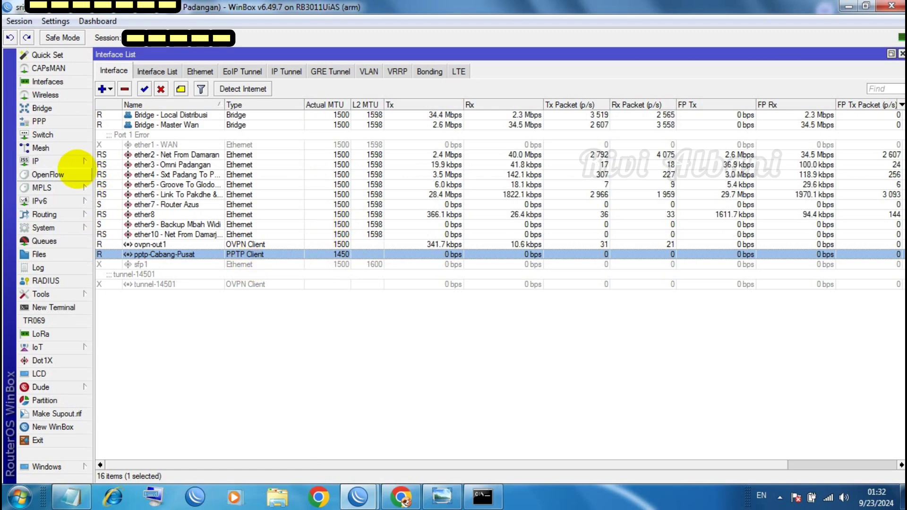
Flush the router's DNS cache and close the DNS settings
{"action": "left_click", "coordinate": [71, 162]}
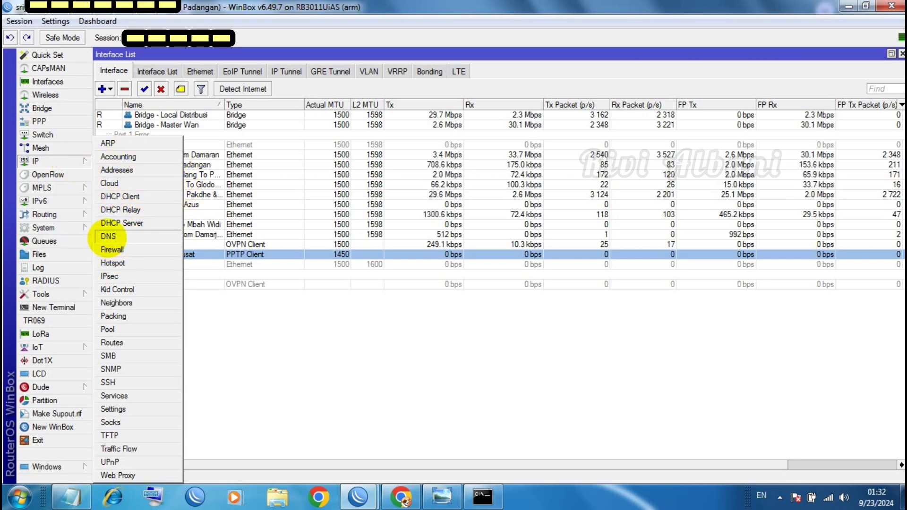
{"action": "left_click", "coordinate": [108, 236]}
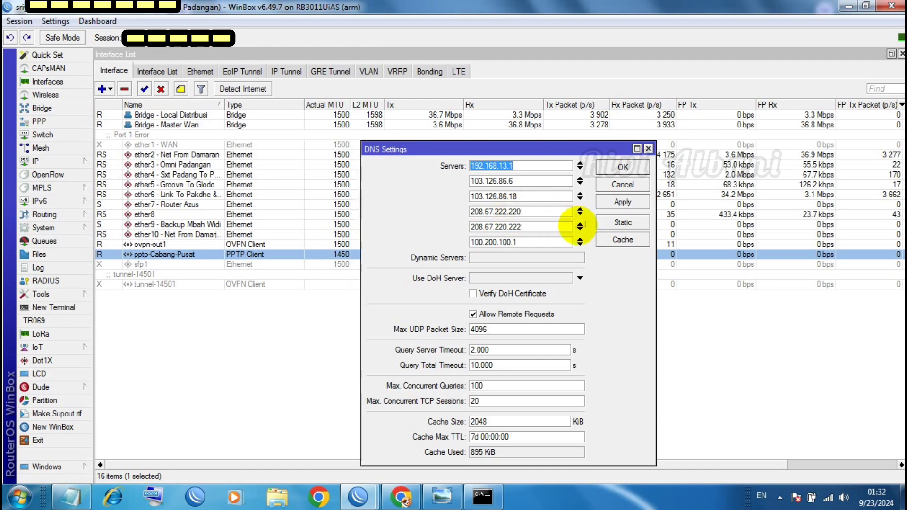
{"action": "left_click", "coordinate": [614, 240]}
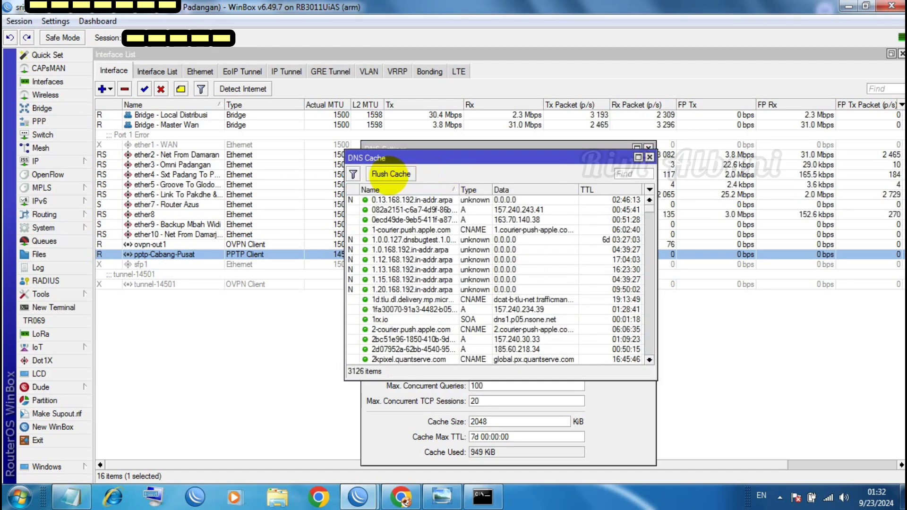
{"action": "left_click", "coordinate": [388, 174]}
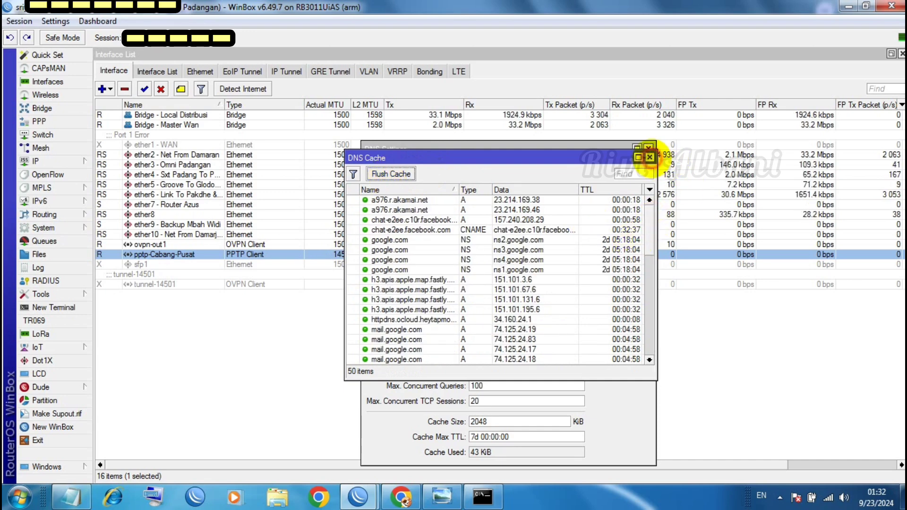
{"action": "left_click", "coordinate": [649, 156]}
{"action": "left_click", "coordinate": [648, 147]}
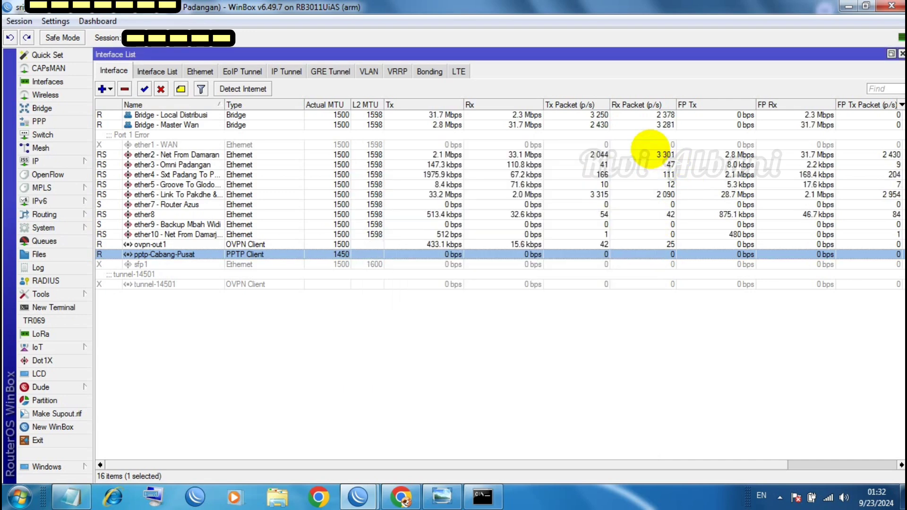
Switch to Chrome and replace the Speedtest page with a blank new tab
{"action": "left_click", "coordinate": [401, 496]}
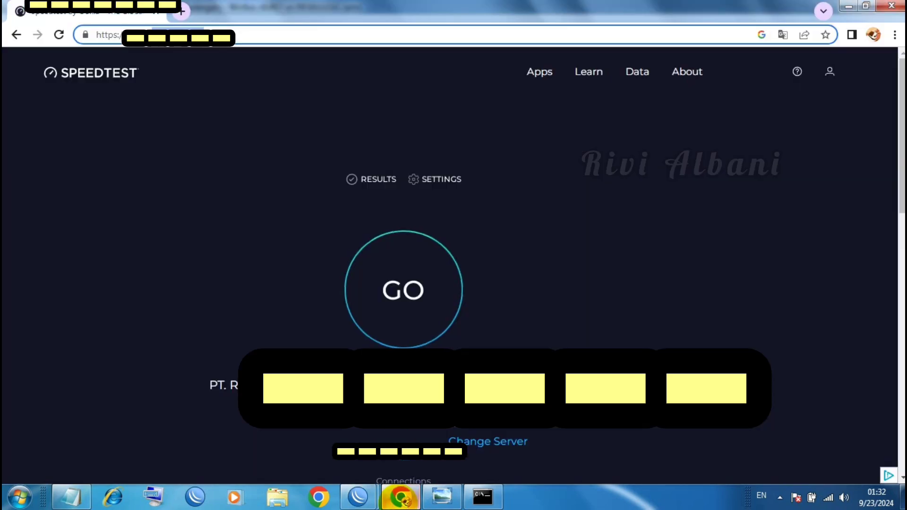
{"action": "left_click", "coordinate": [181, 11]}
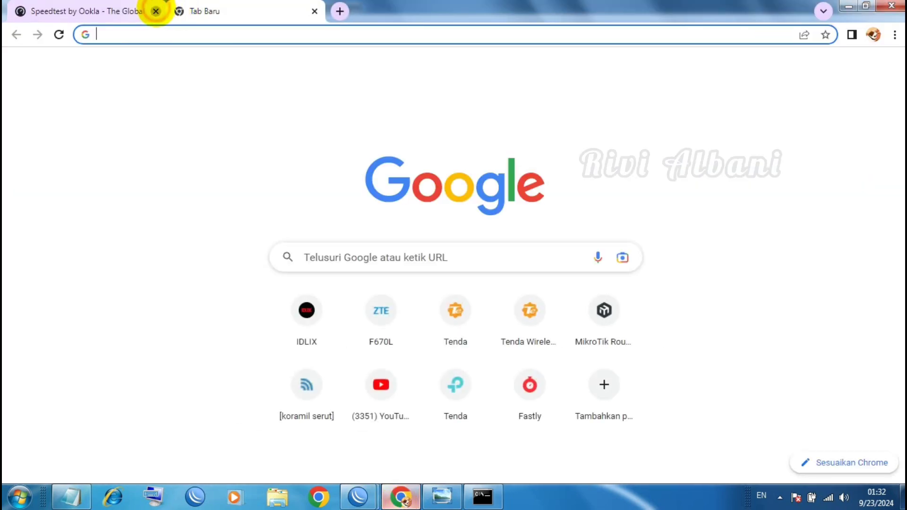
{"action": "left_click", "coordinate": [156, 11]}
{"action": "left_click", "coordinate": [145, 36]}
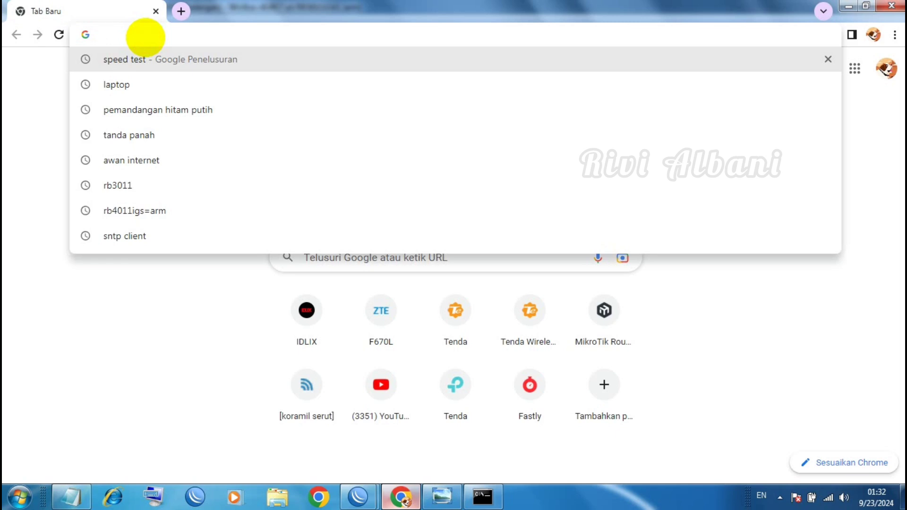
Clear the browsing data from Chrome's history page and keep only one new blank tab open
{"action": "key", "text": "ctrl+h"}
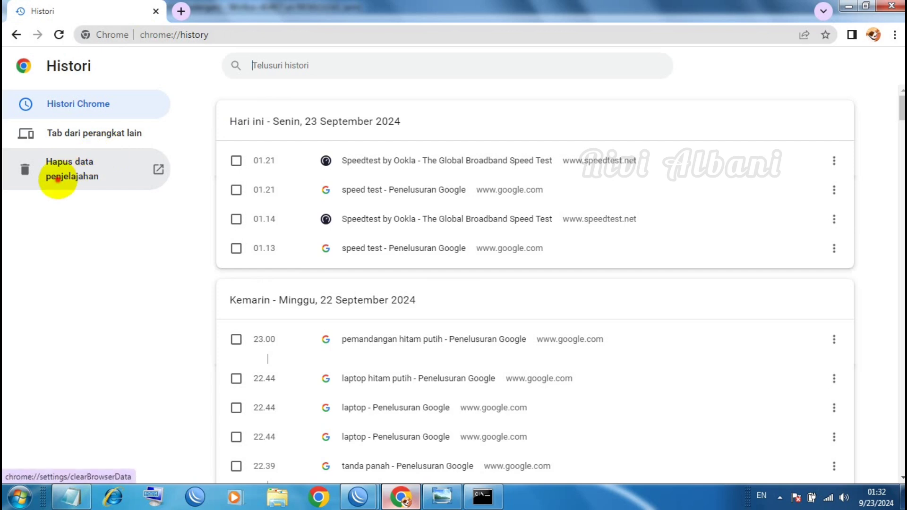
{"action": "left_click", "coordinate": [58, 178]}
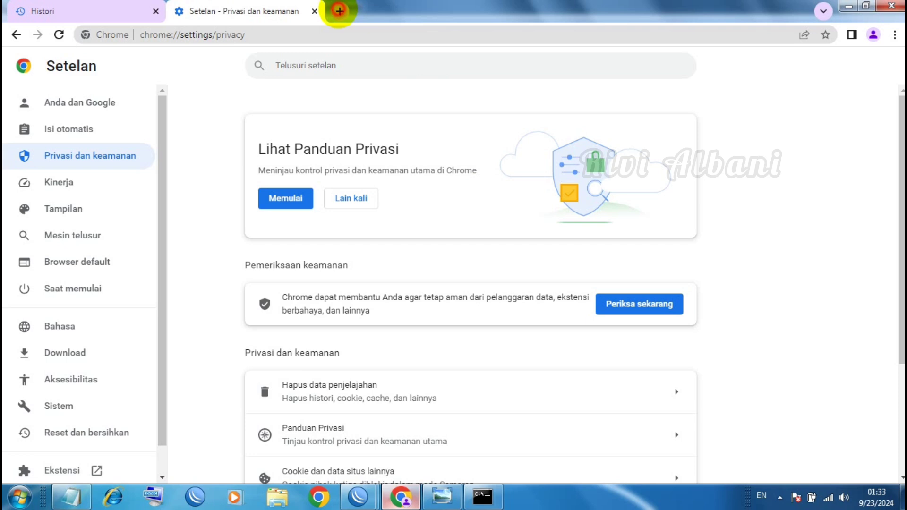
{"action": "left_click", "coordinate": [339, 11]}
{"action": "right_click", "coordinate": [364, 11]}
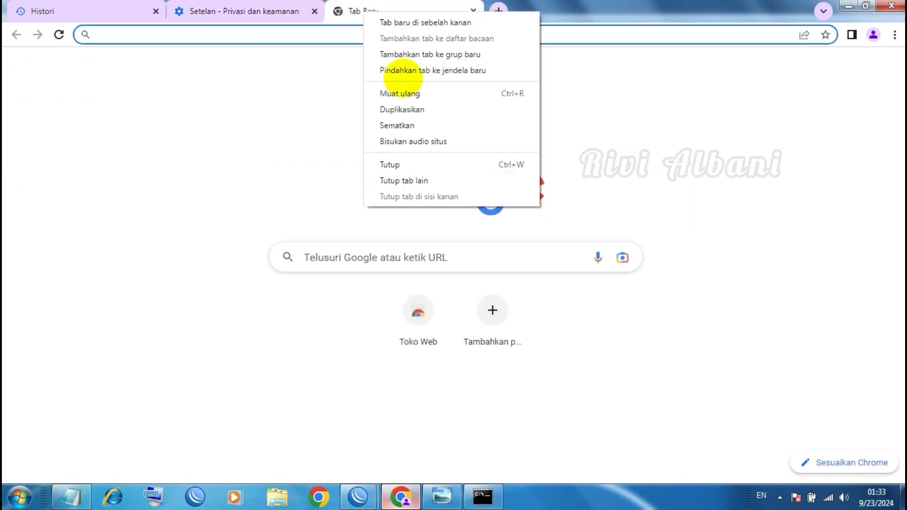
{"action": "left_click", "coordinate": [394, 181]}
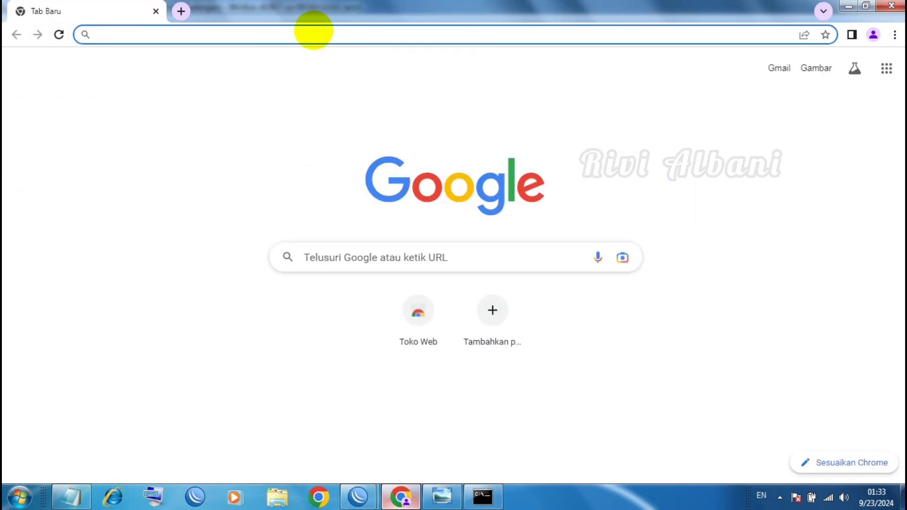
Search Google for speedtest and open the Speedtest by Ookla result
{"action": "left_click", "coordinate": [313, 30]}
{"action": "type", "text": "speed"}
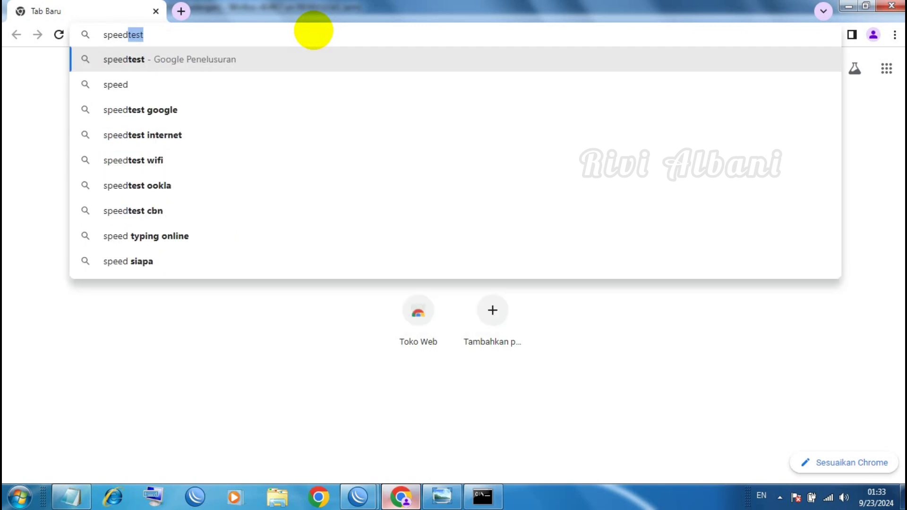
{"action": "key", "text": "Return"}
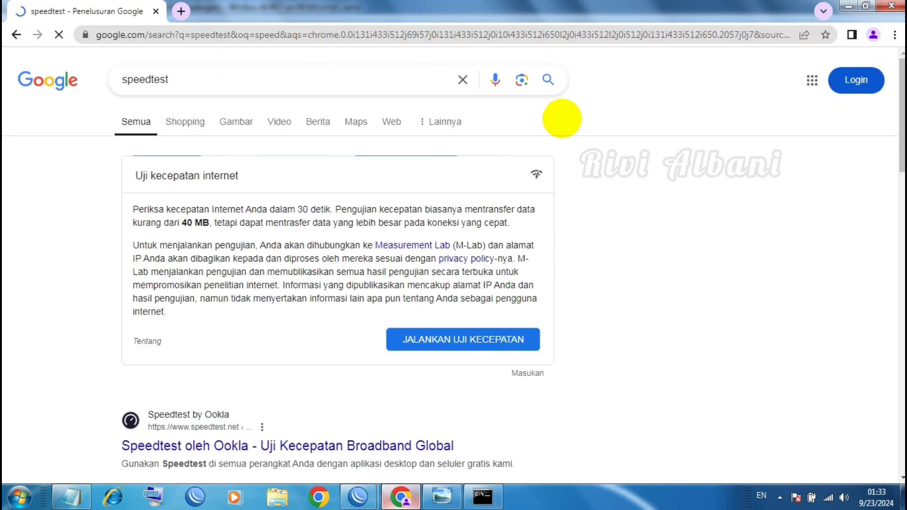
{"action": "scroll", "coordinate": [453, 264], "scroll_direction": "down", "scroll_amount": 2}
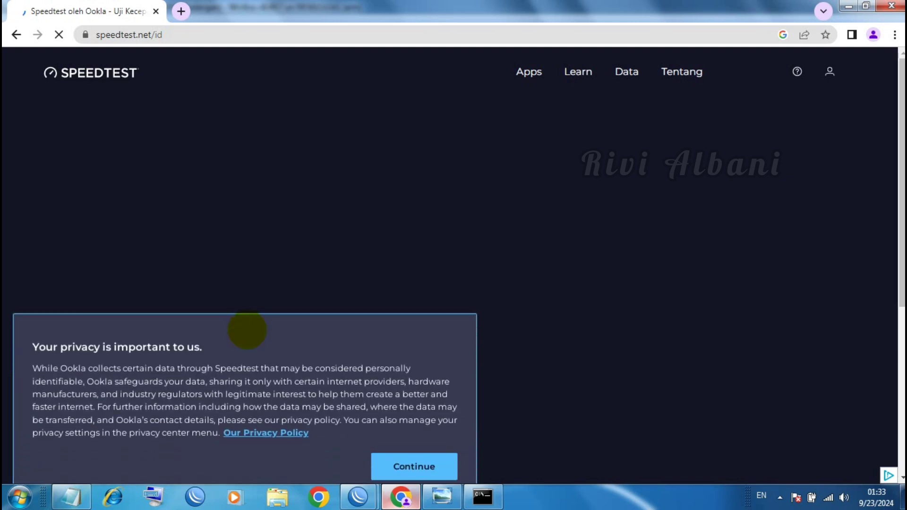
Accept the Speedtest privacy notice and start the speed test
{"action": "left_click", "coordinate": [398, 451]}
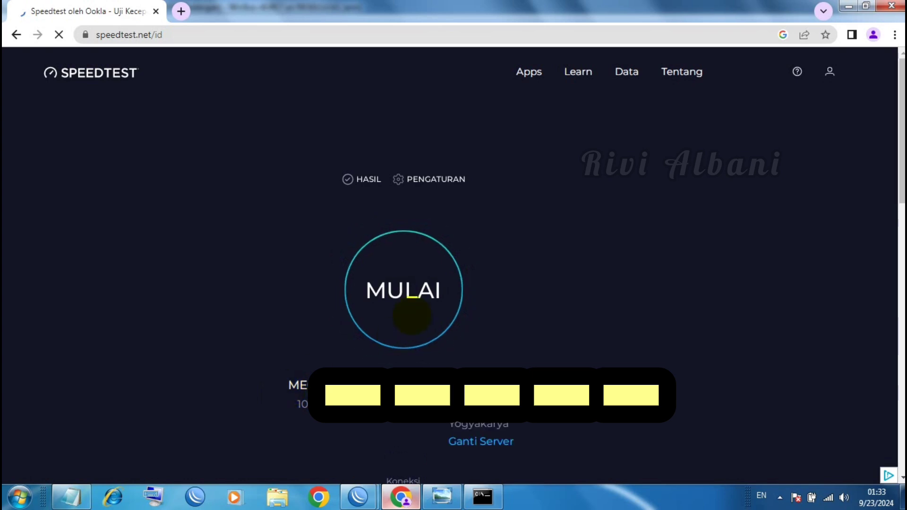
{"action": "left_click", "coordinate": [412, 316]}
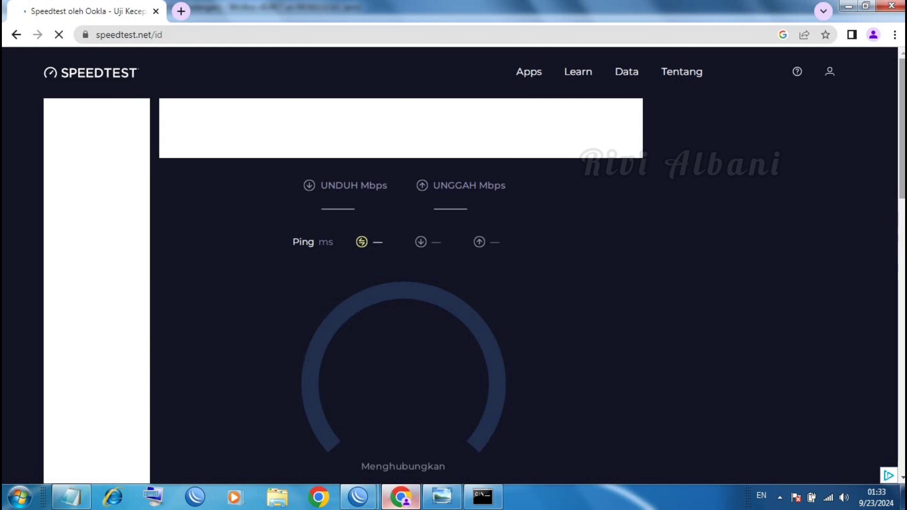
{"action": "scroll", "coordinate": [890, 201], "scroll_direction": "down", "scroll_amount": 2}
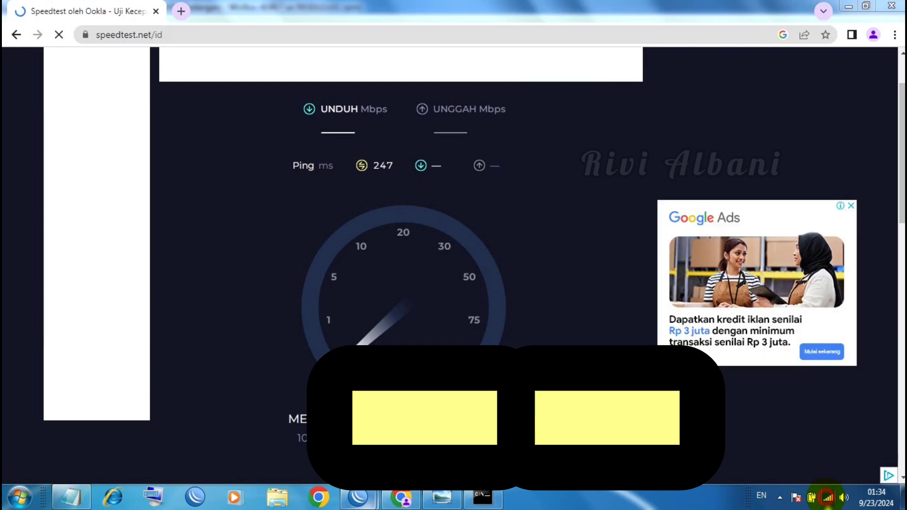
Check the current wireless network connection and the earlier ping output in the command prompt
{"action": "left_click", "coordinate": [828, 498]}
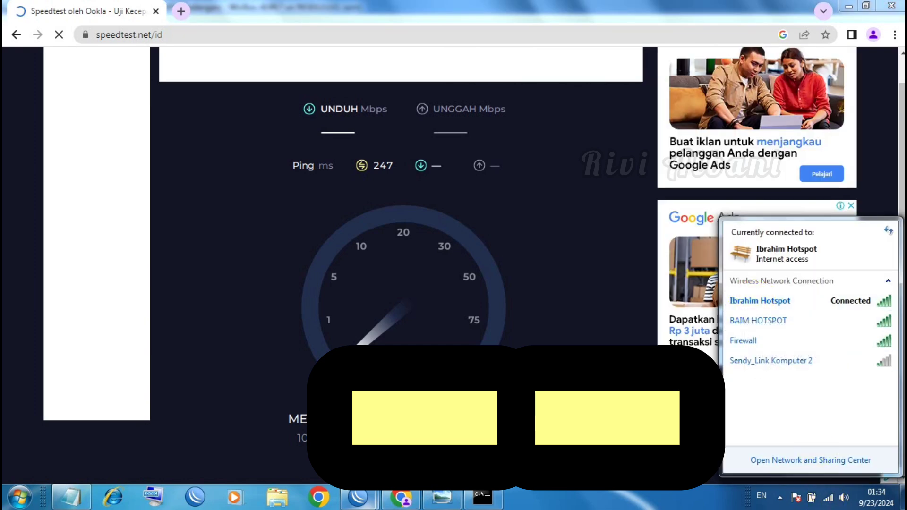
{"action": "left_click", "coordinate": [483, 497]}
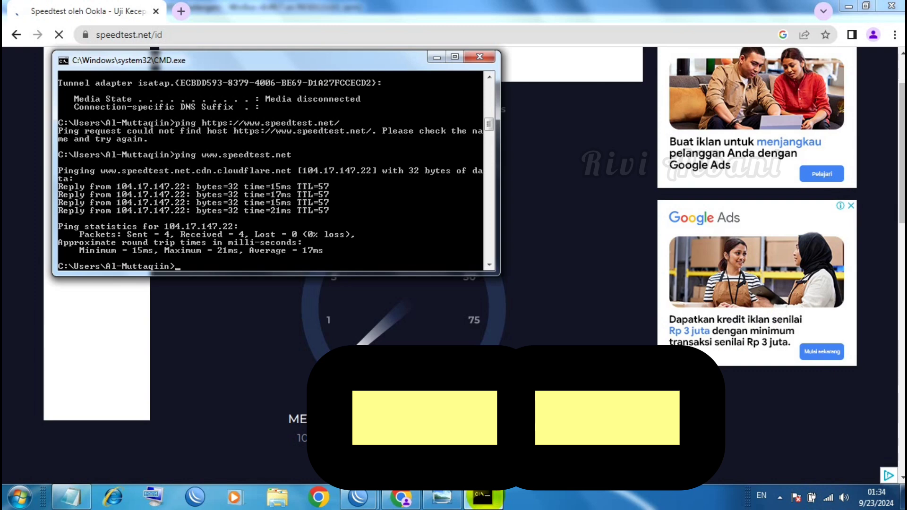
{"action": "left_click", "coordinate": [437, 56]}
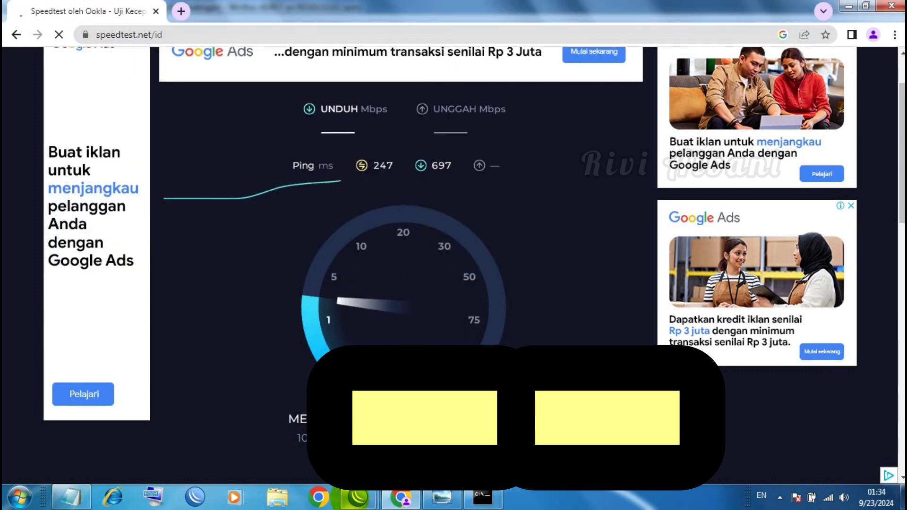
Switch to the RB3011 WinBox session and examine the queue tree's traffic rates during the speed test
{"action": "mouse_move", "coordinate": [358, 497]}
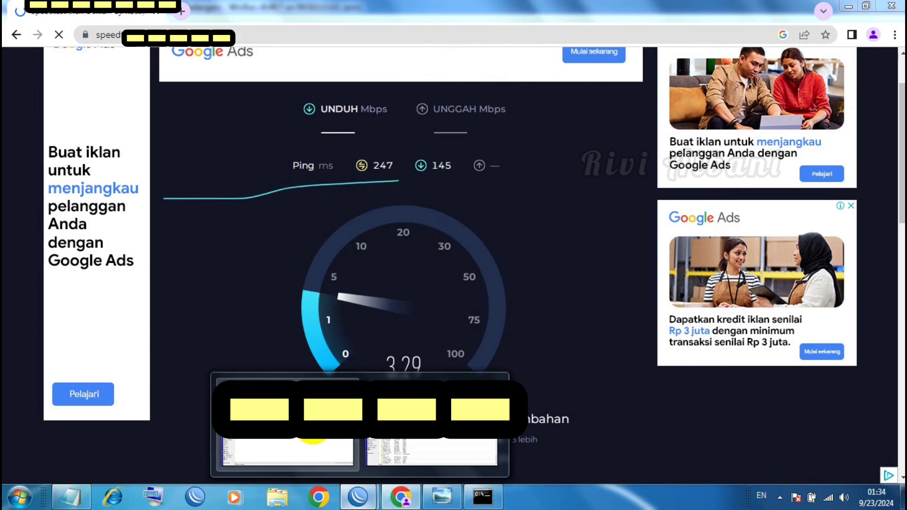
{"action": "left_click", "coordinate": [312, 439]}
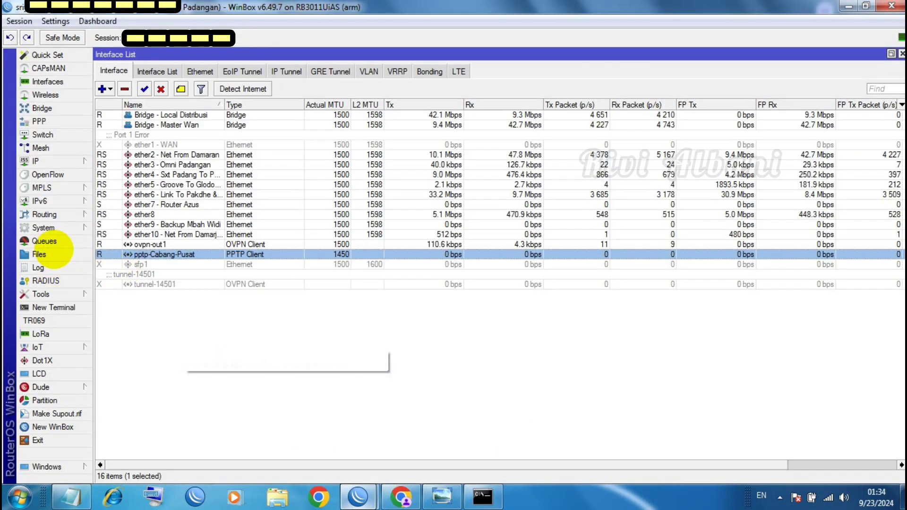
{"action": "left_click", "coordinate": [44, 241]}
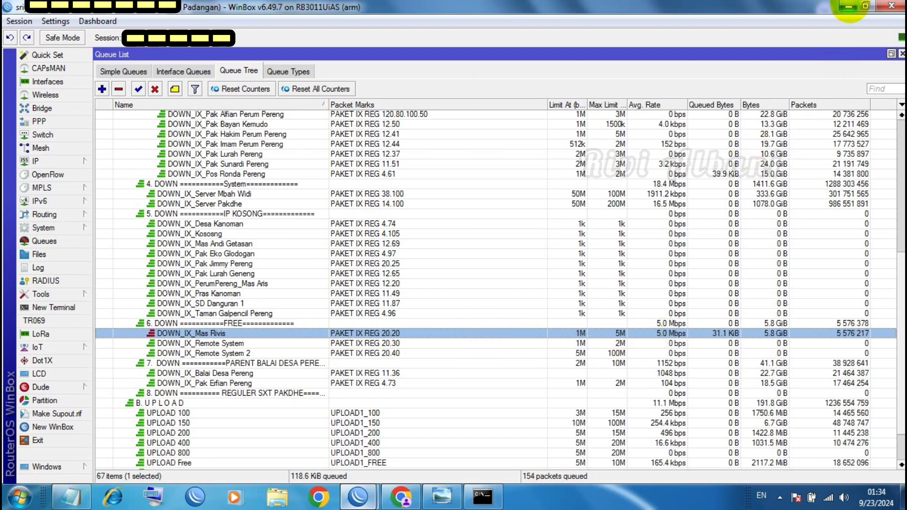
{"action": "left_click", "coordinate": [849, 7]}
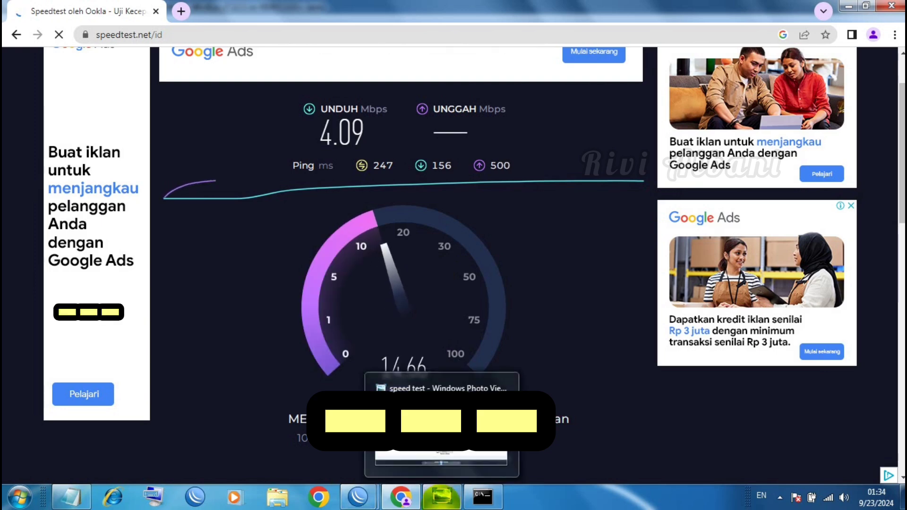
Switch to Windows Photo Viewer and review the speed test routing diagram
{"action": "left_click", "coordinate": [441, 496]}
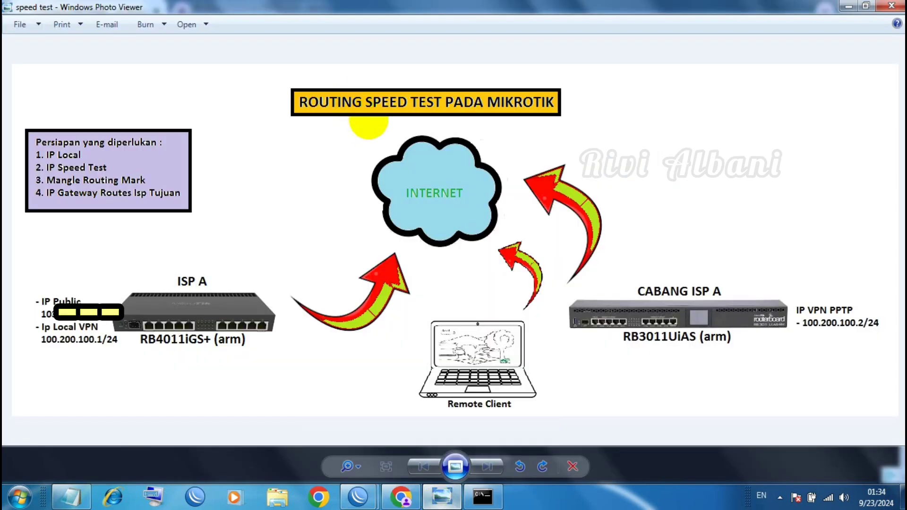
{"action": "left_click", "coordinate": [439, 163]}
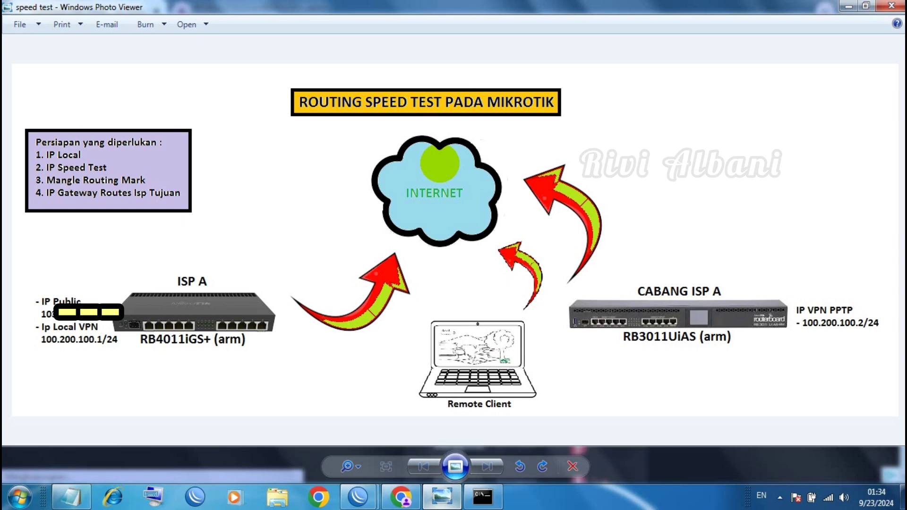